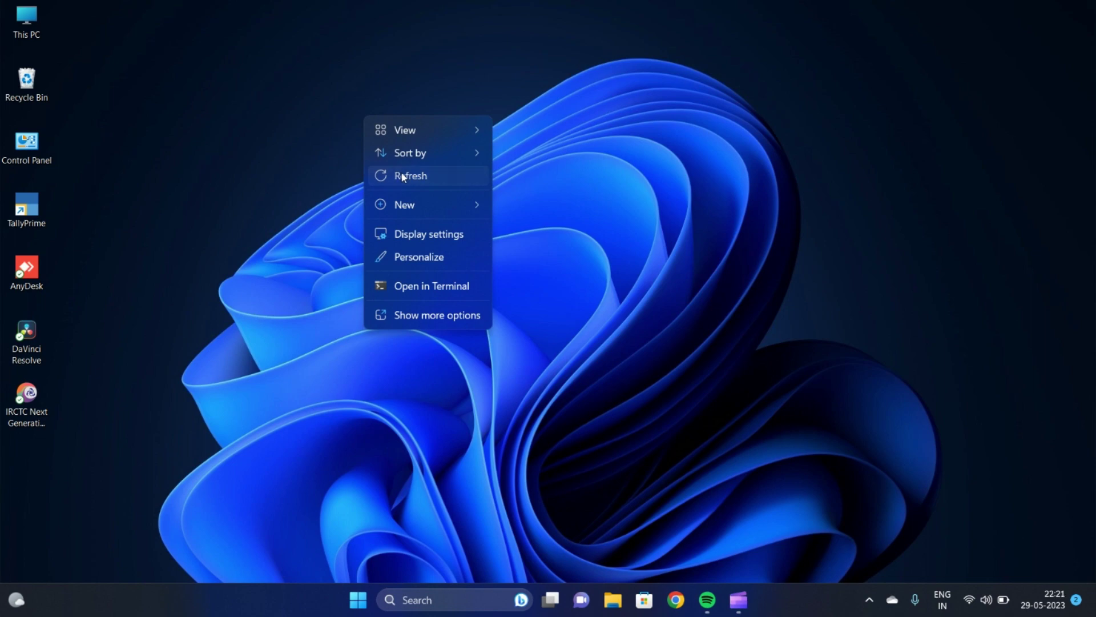
# Refresh the desktop three times, then launch TallyPrime from its desktop shortcut
pyautogui.click(403, 178)
pyautogui.rightClick(346, 137)
pyautogui.click(381, 200)
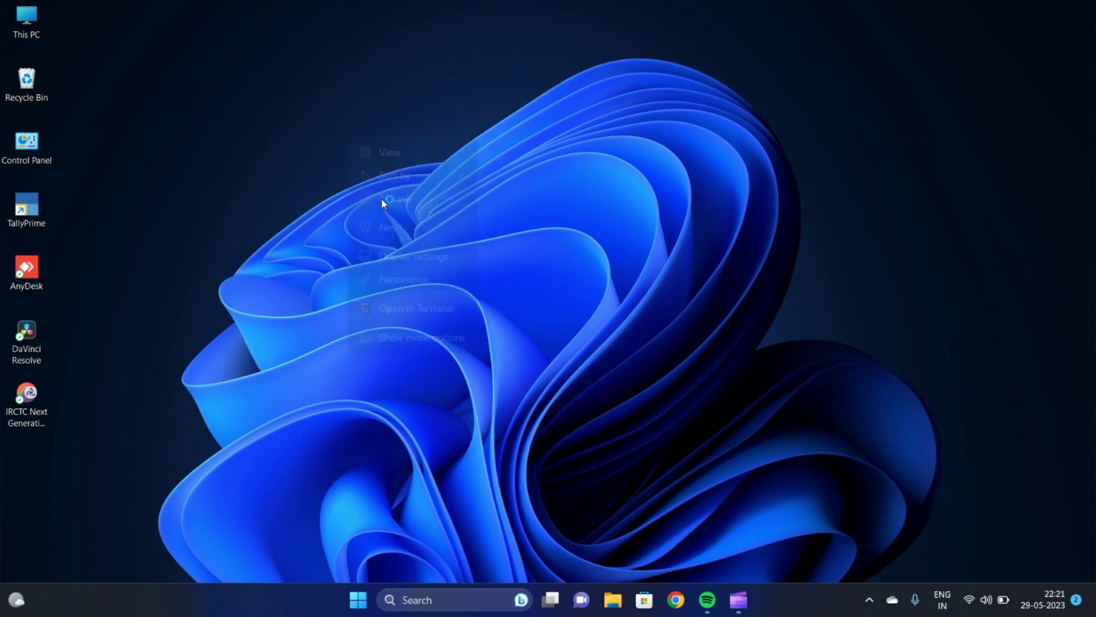
pyautogui.rightClick(553, 148)
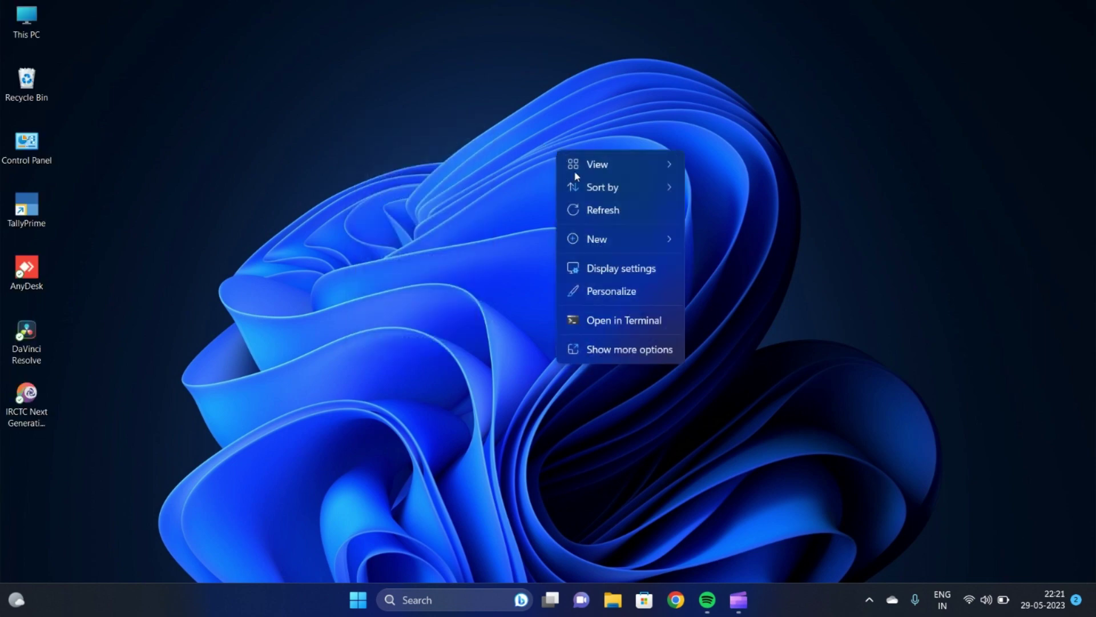
pyautogui.click(591, 209)
pyautogui.rightClick(494, 128)
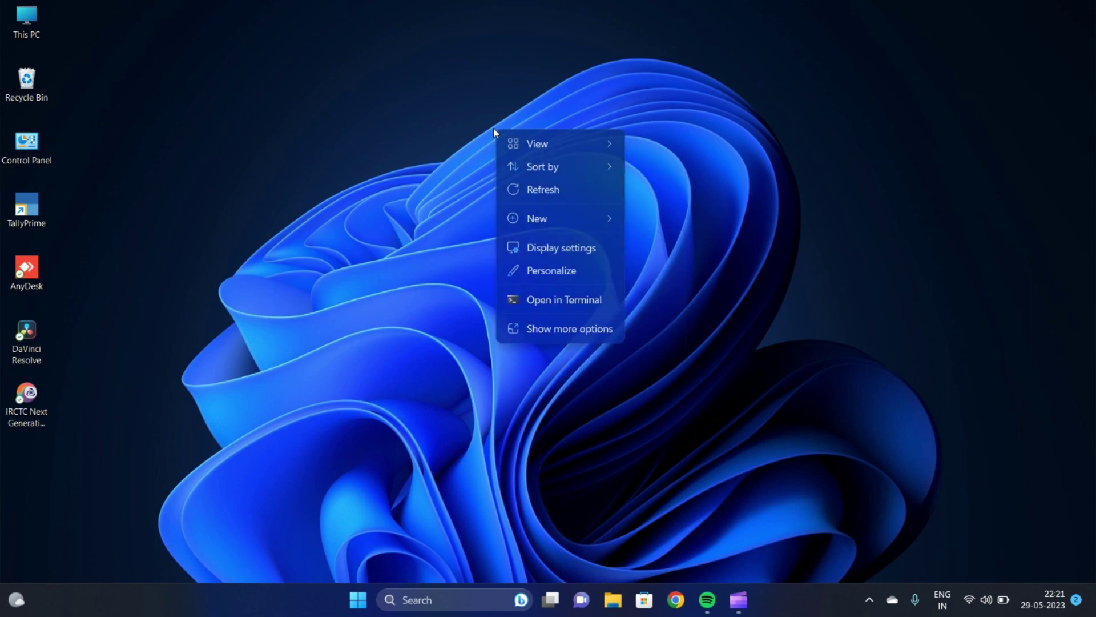
pyautogui.click(531, 189)
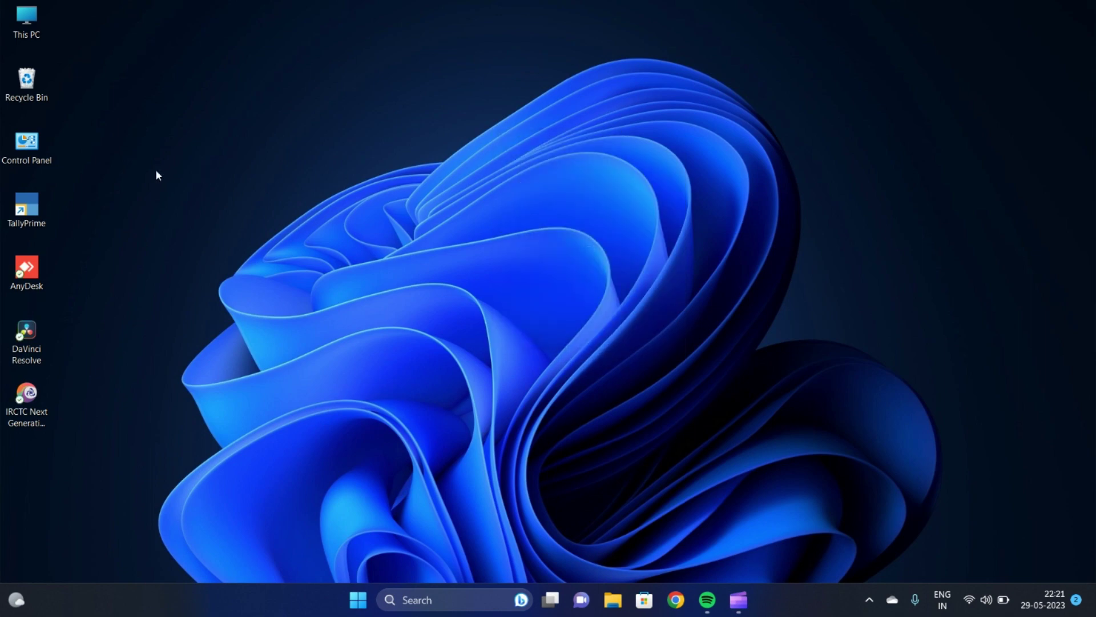
pyautogui.doubleClick(26, 211)
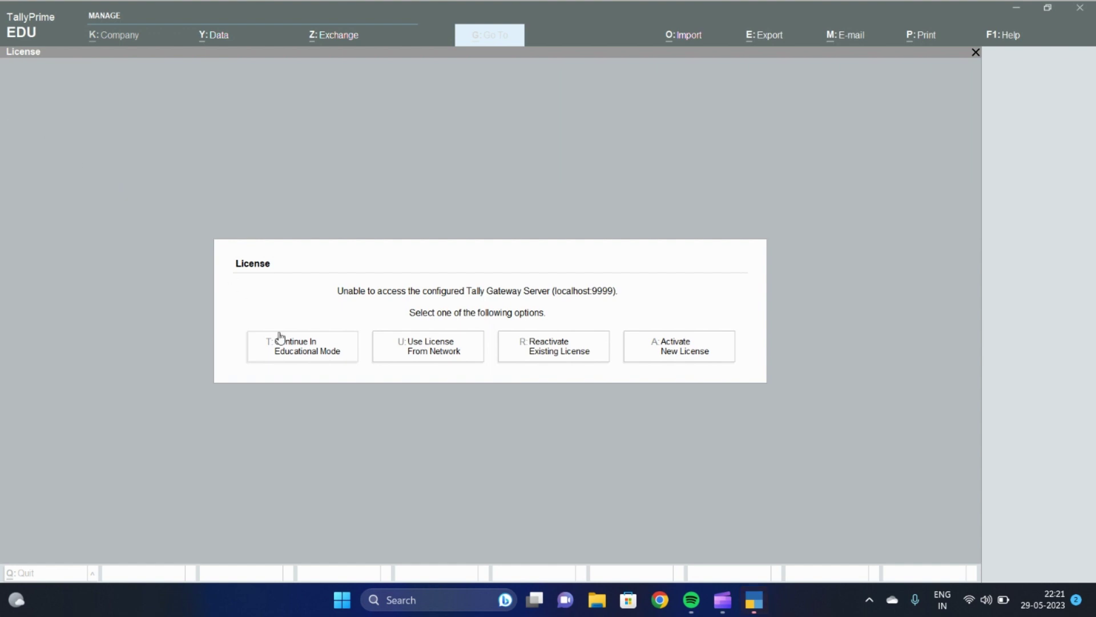
# Continue past the licence prompt in Educational Mode
pyautogui.click(293, 353)
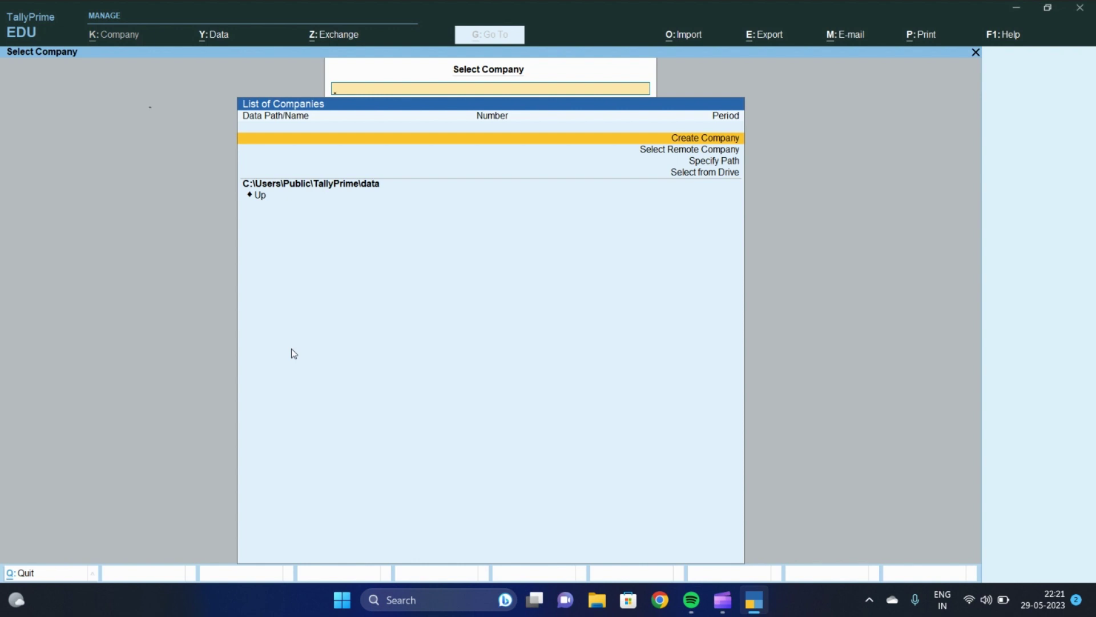
# Enter company name Bright Learning, address Silvassa, state Dadra & Nagar Haveli, pincode 396230
pyautogui.press('Return')
pyautogui.write('Brigh')
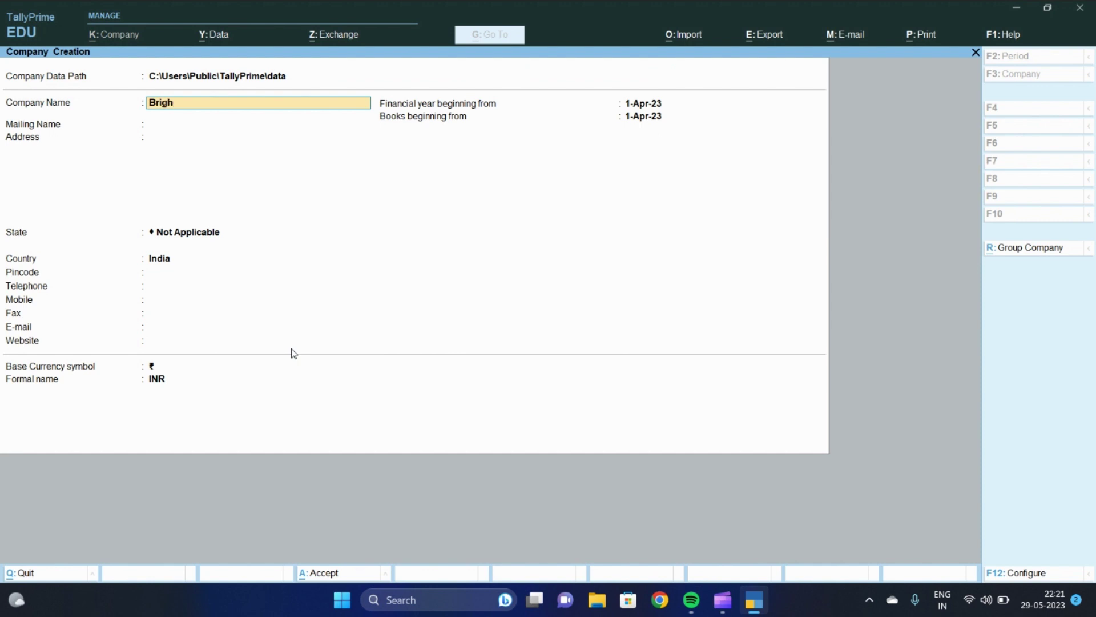
pyautogui.write('t Learning')
pyautogui.press('Return')
pyautogui.press('Return')
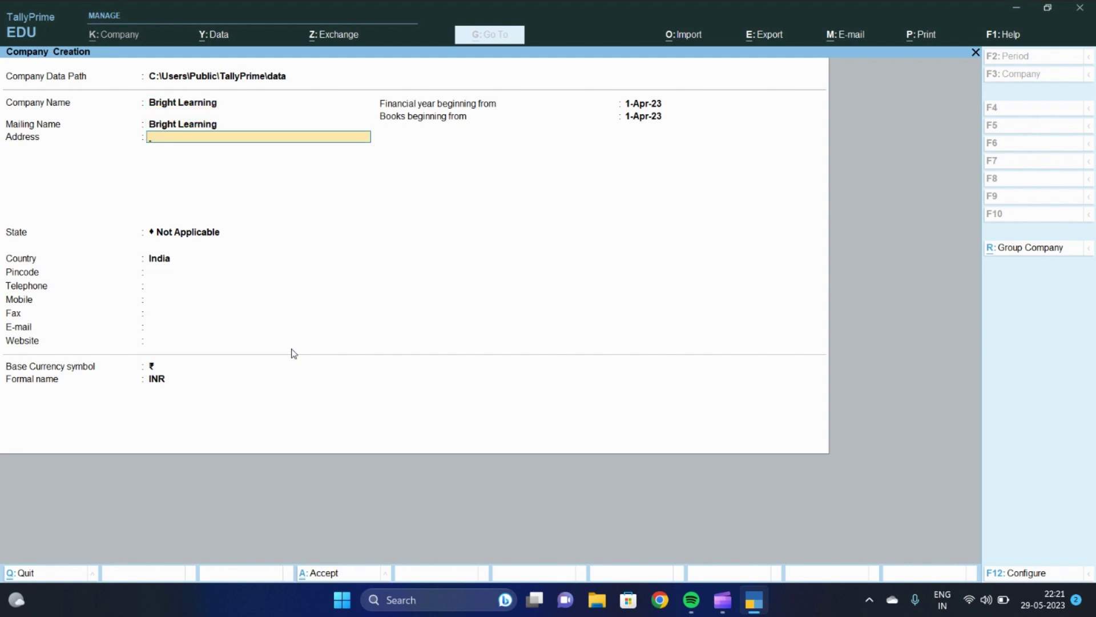
pyautogui.write('Silvassa')
pyautogui.press('Return')
pyautogui.press('Return')
pyautogui.write('dad')
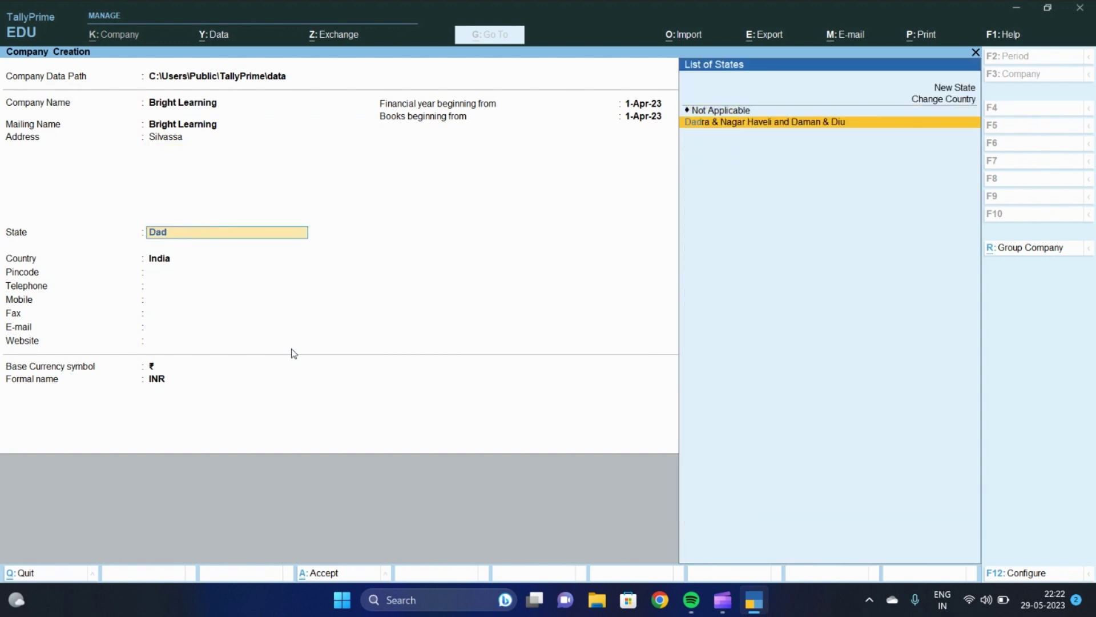
pyautogui.press('Return')
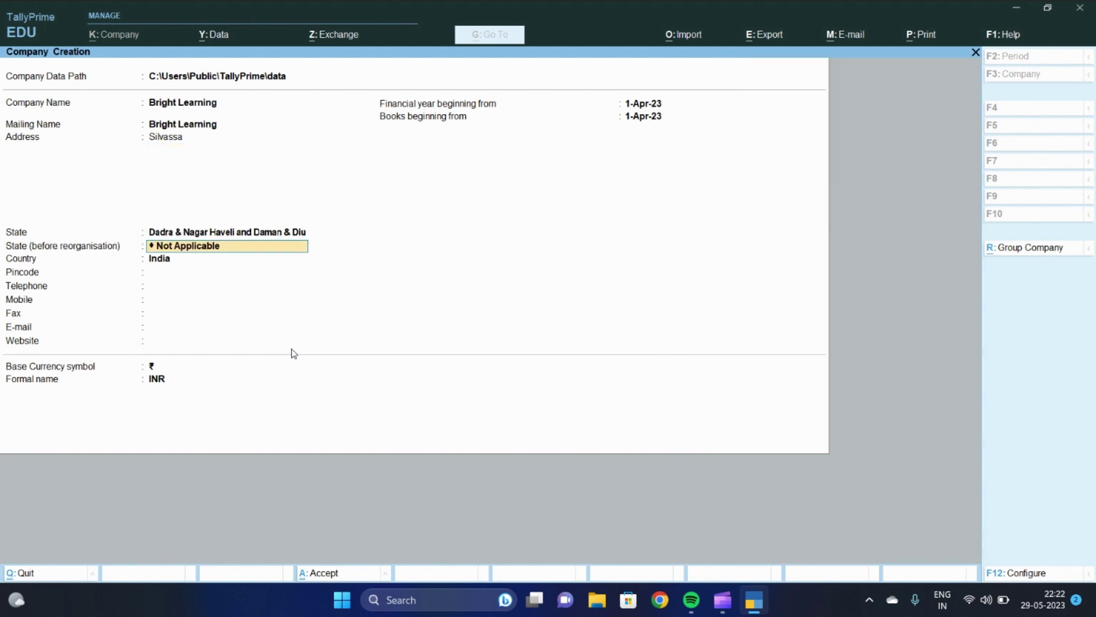
pyautogui.write('d')
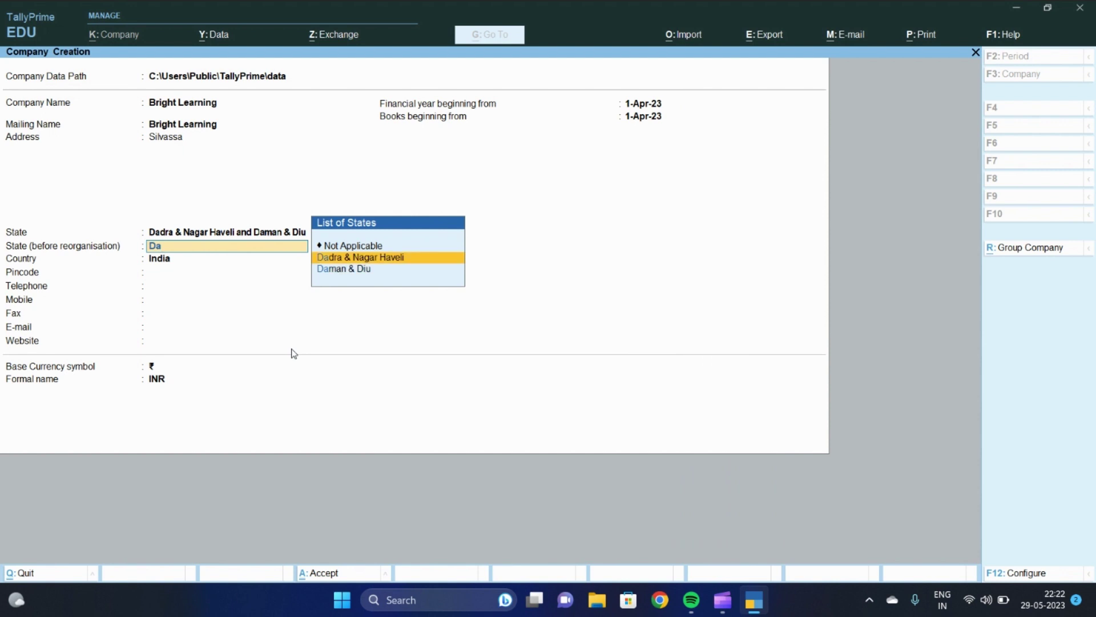
pyautogui.press('Return')
pyautogui.write('396230')
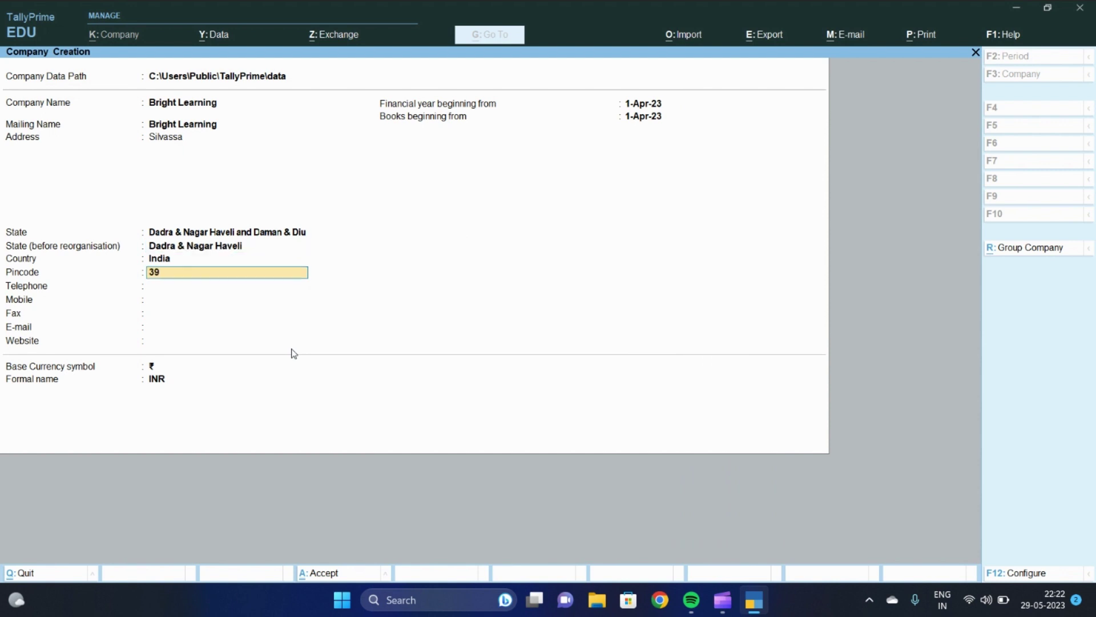
pyautogui.press('Return')
# Leave telephone blank, keep books from 1-Apr-23 and ₹ currency, and accept to create the company
pyautogui.press('Return')
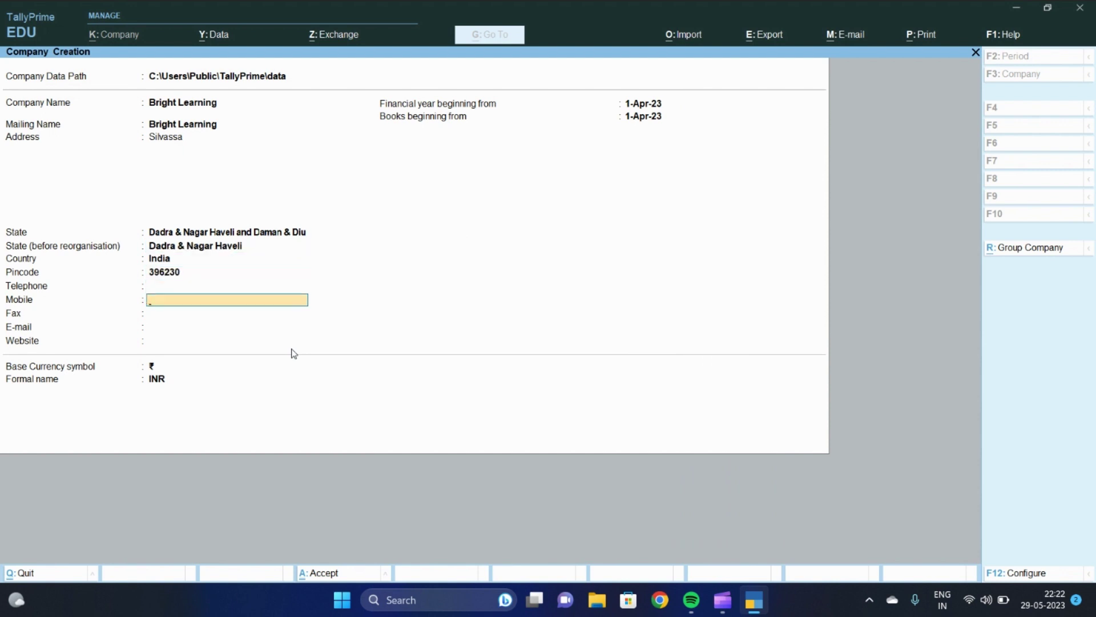
pyautogui.press('Return')
pyautogui.press('Return')
pyautogui.press('Return')
pyautogui.press('Return')
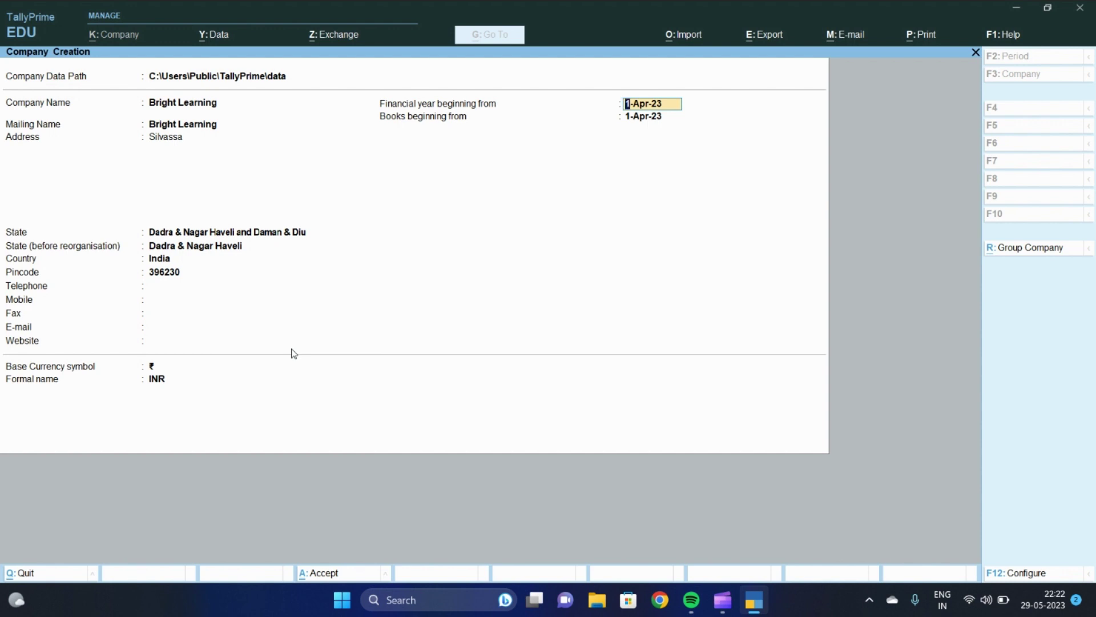
pyautogui.press('Return')
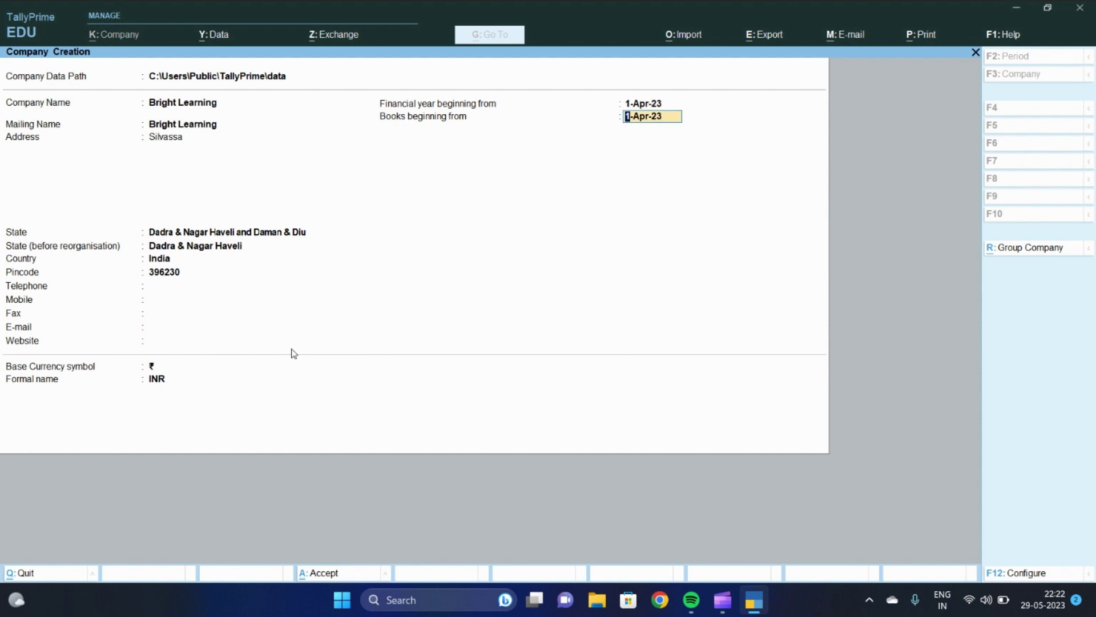
pyautogui.press('Return')
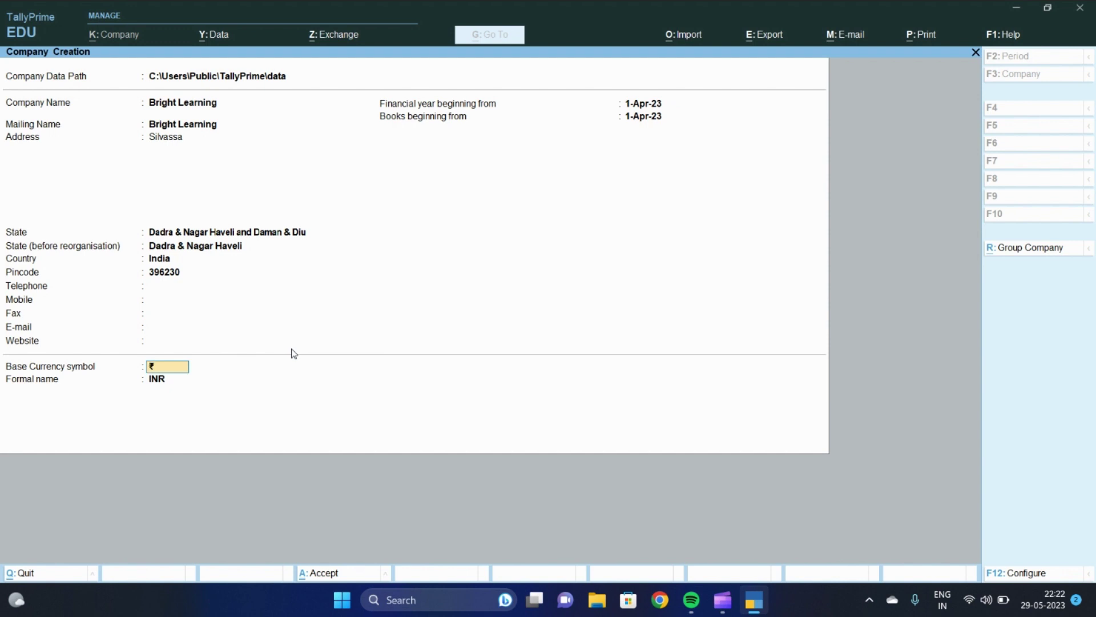
pyautogui.press('Return')
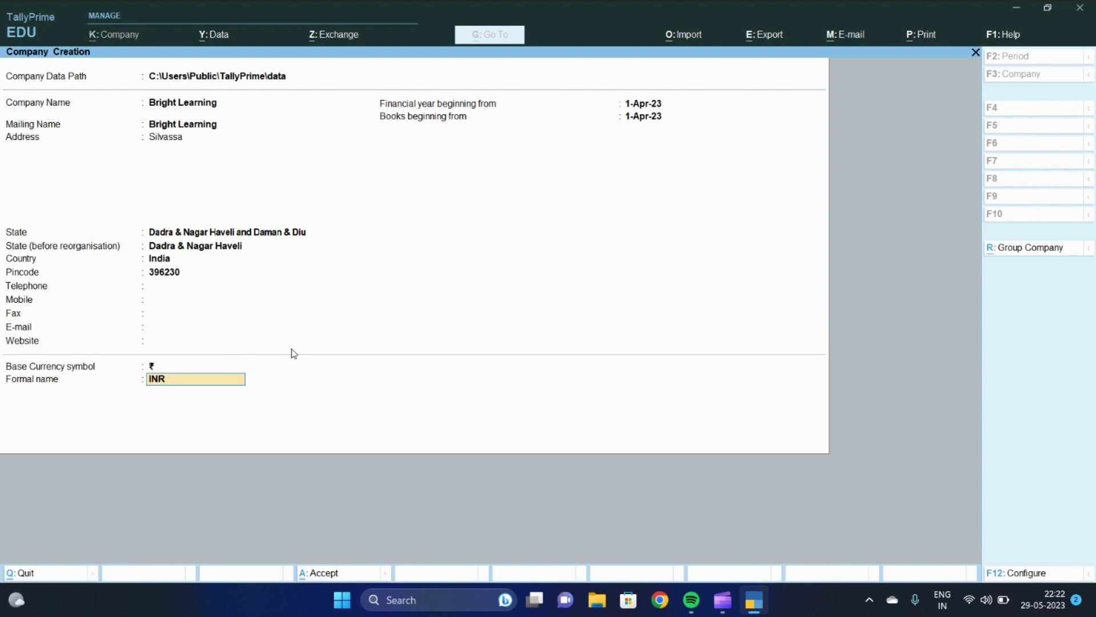
pyautogui.press('Return')
pyautogui.press('Return')
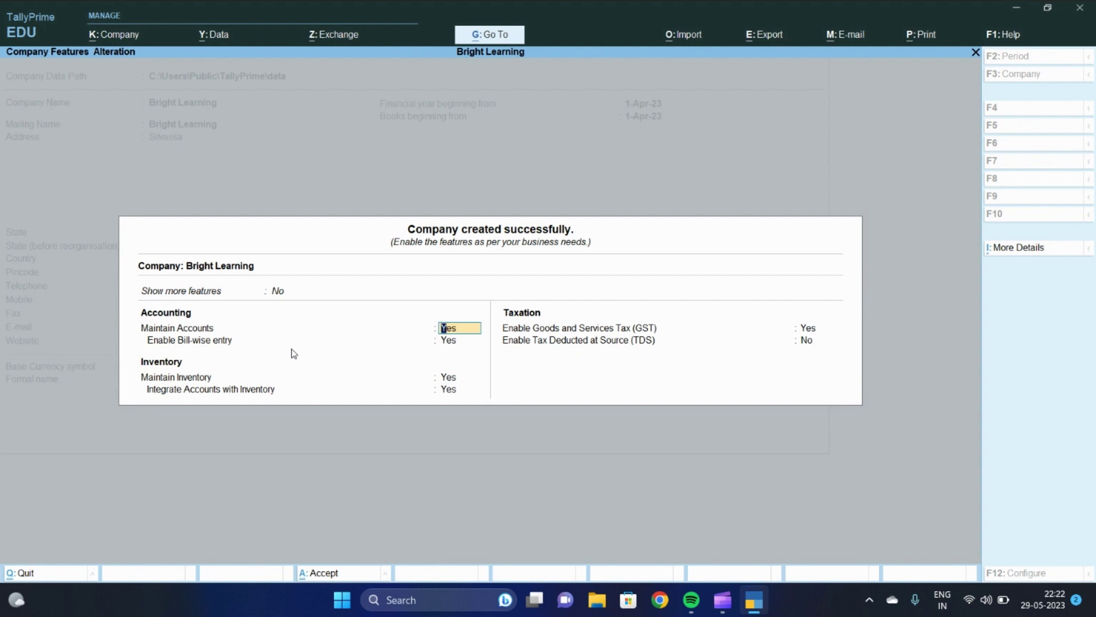
# Keep accounts, bill-wise entry, inventory and GST set to Yes, bringing up GST details
pyautogui.press('Return')
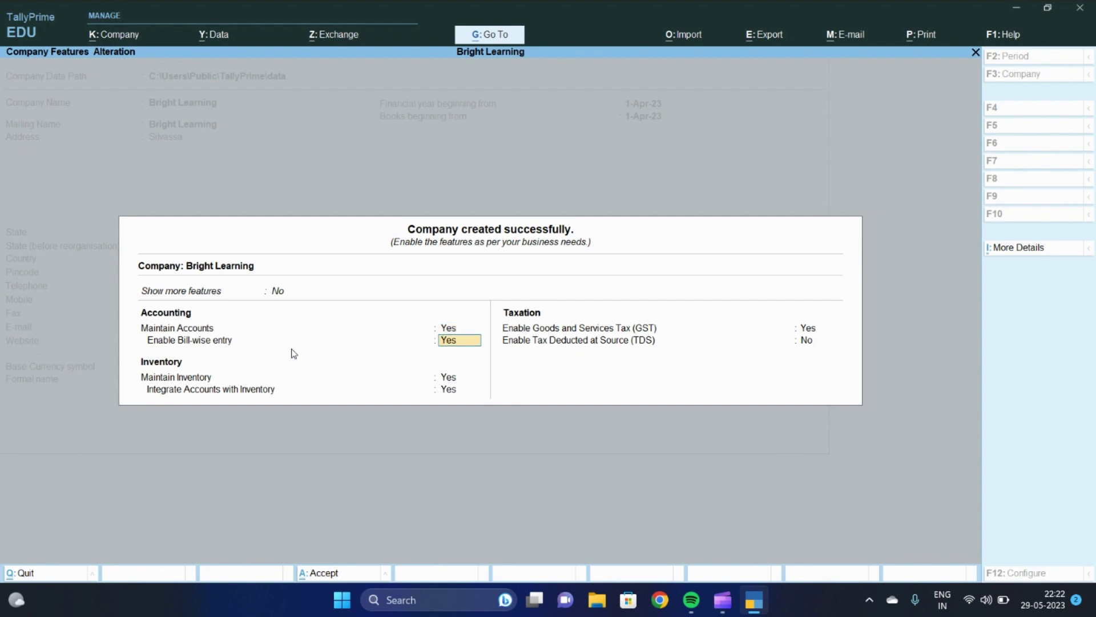
pyautogui.press('Return')
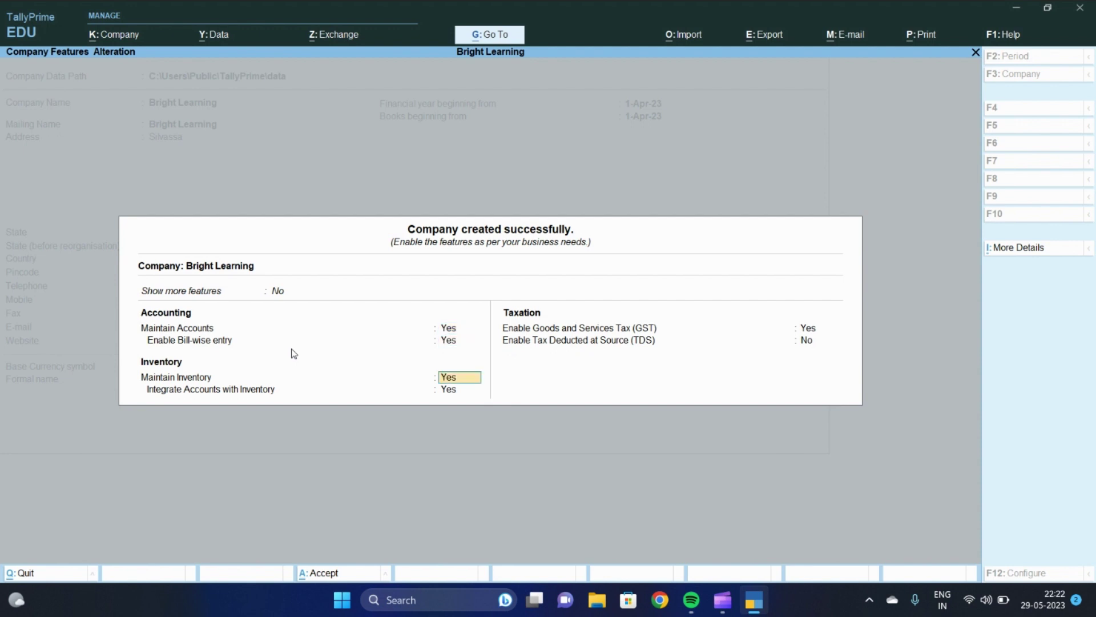
pyautogui.press('Return')
pyautogui.press('Return')
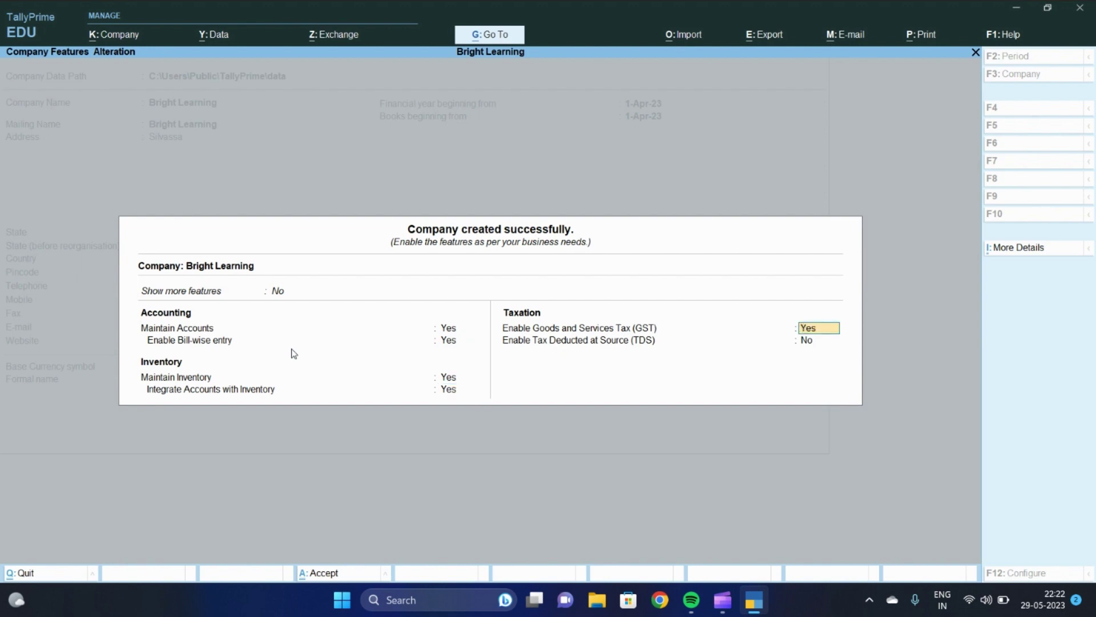
pyautogui.press('Return')
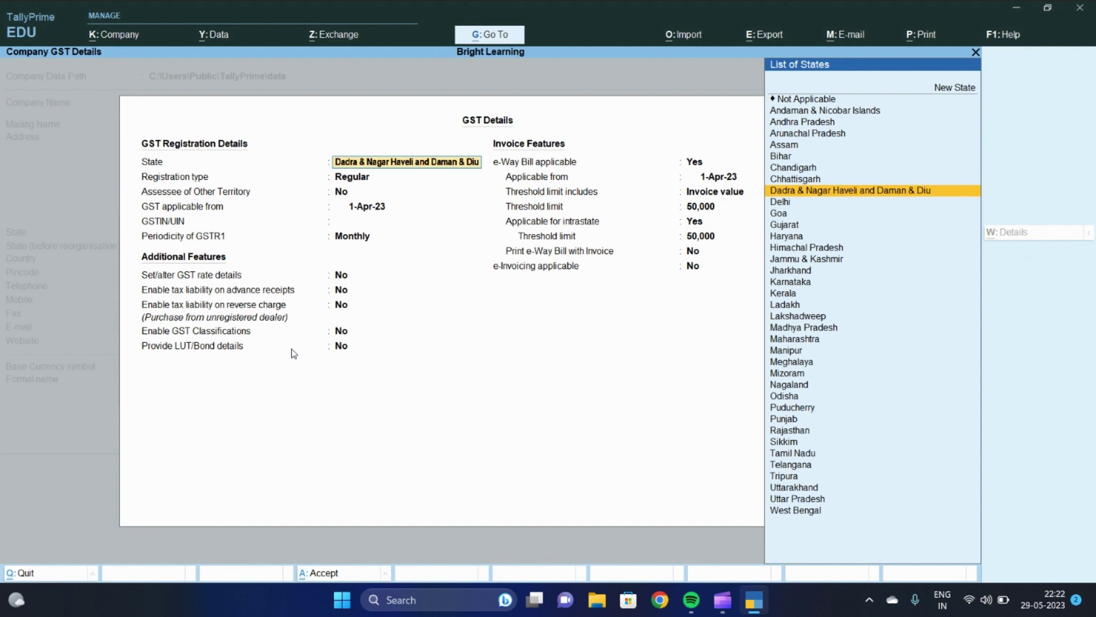
# Keep the state, Regular registration from 1-Apr-23 and monthly GSTR1, passing the missing GSTIN warning
pyautogui.press('Return')
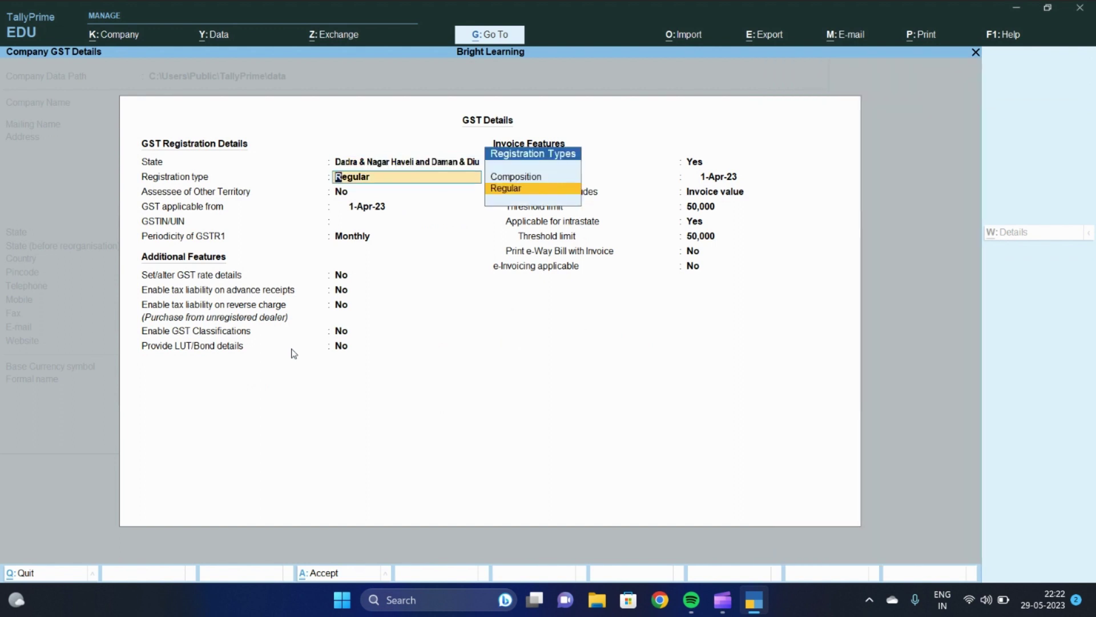
pyautogui.press('Return')
pyautogui.press('Return')
pyautogui.press('Return')
pyautogui.press('Return')
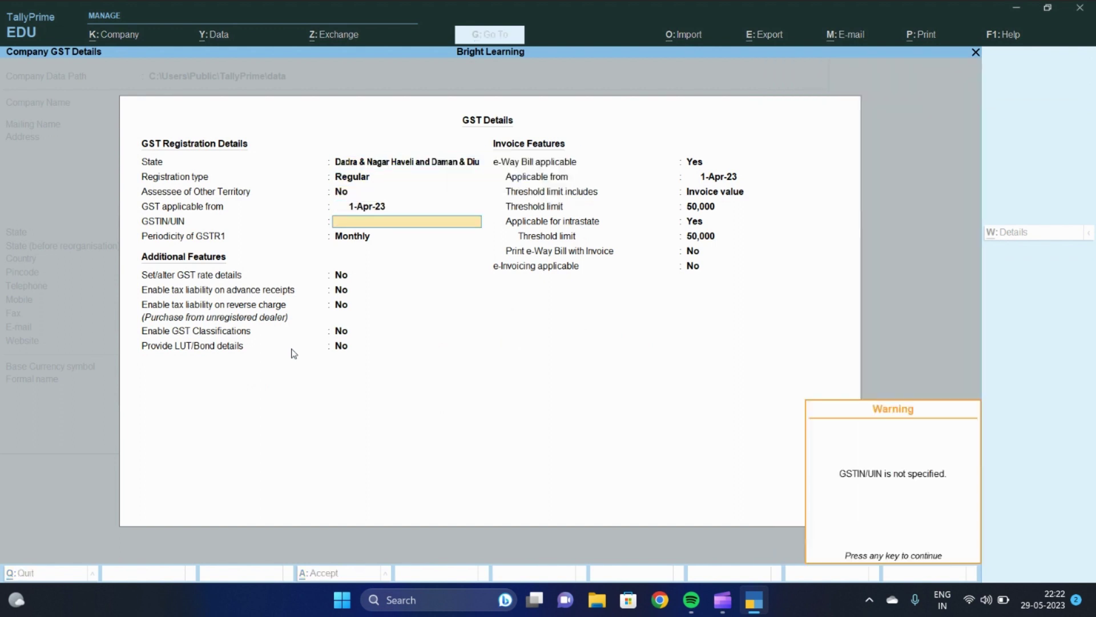
pyautogui.press('Return')
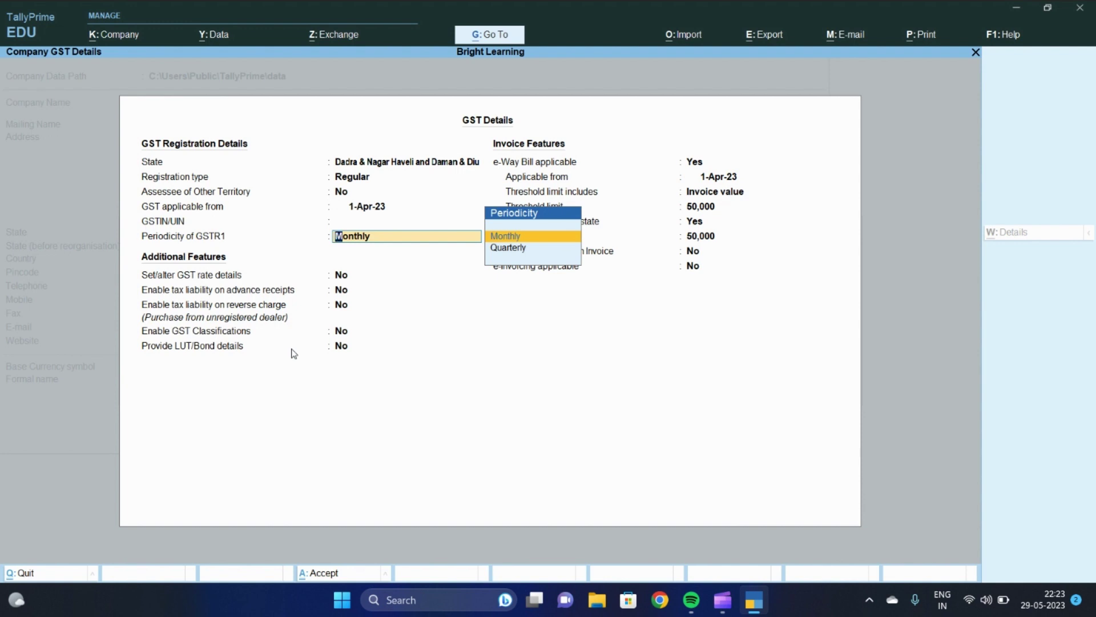
pyautogui.press('Return')
pyautogui.press('Return')
pyautogui.press('Return')
pyautogui.press('Return')
pyautogui.press('Return')
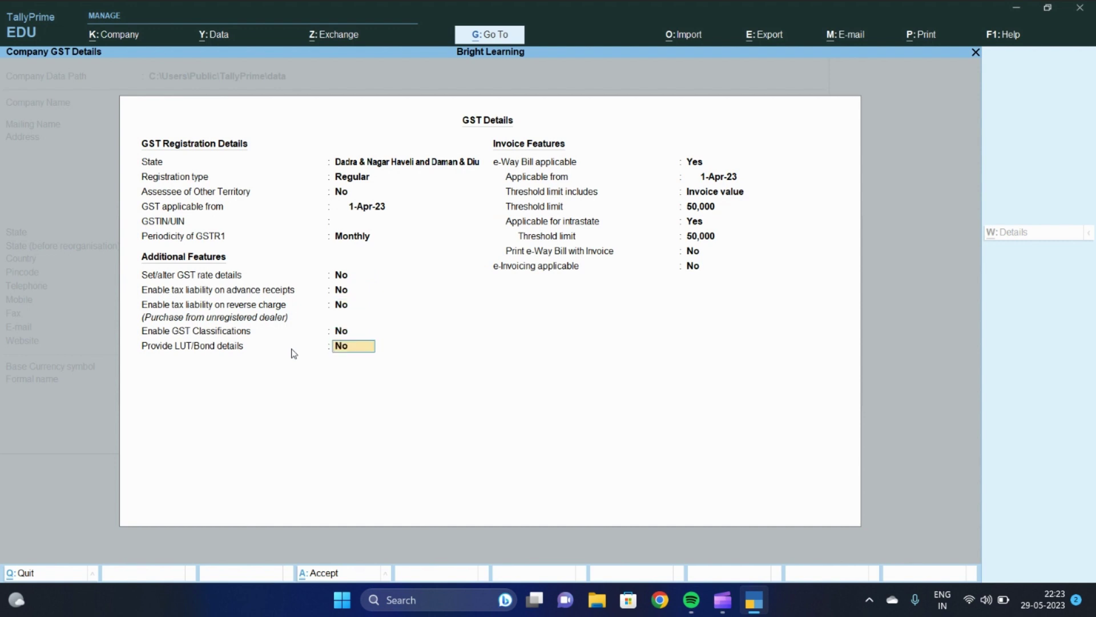
# Keep e-Way Bill applicable with a 50,000 threshold and accept the GST details
pyautogui.press('Return')
pyautogui.press('Return')
pyautogui.press('Return')
pyautogui.press('Return')
pyautogui.press('Return')
pyautogui.press('Return')
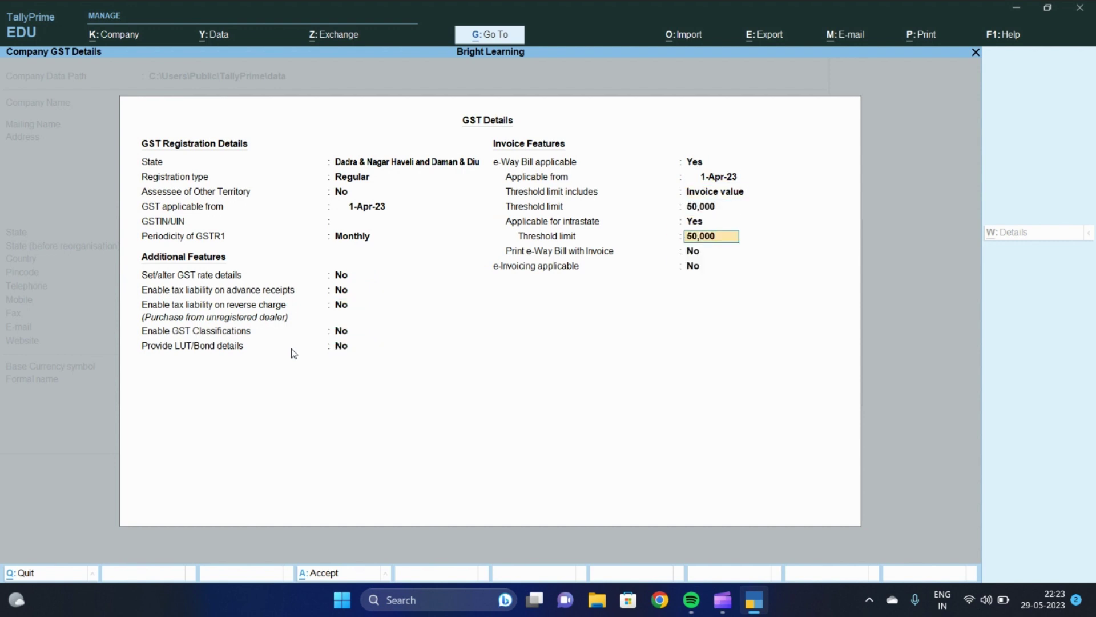
pyautogui.press('Up')
pyautogui.press('Up')
pyautogui.press('Up')
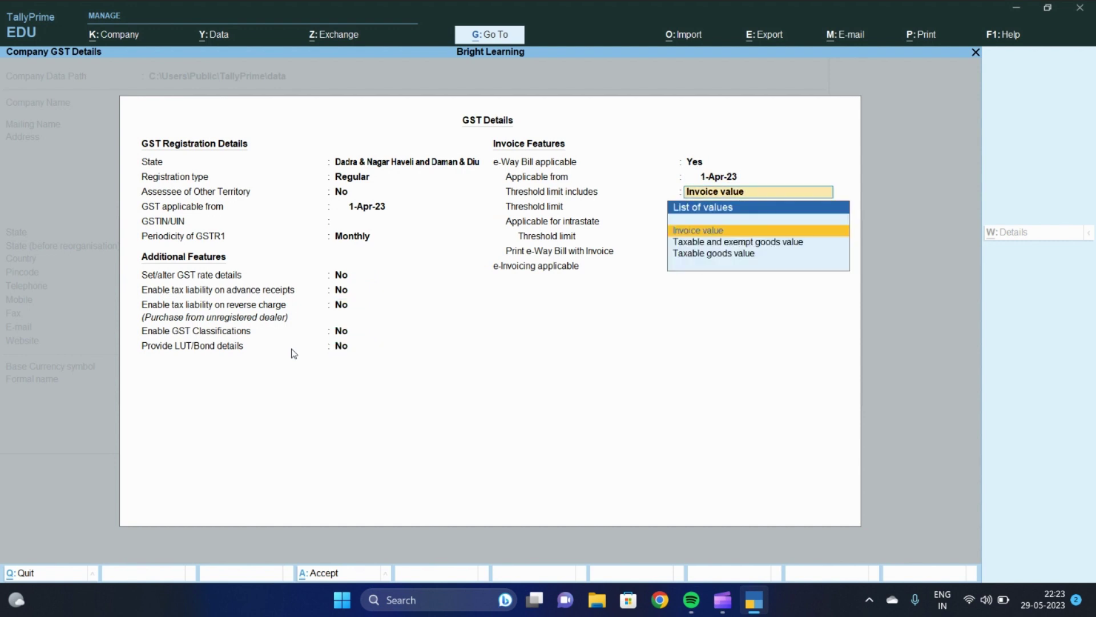
pyautogui.press('BackSpace')
pyautogui.press('BackSpace')
pyautogui.press('BackSpace')
pyautogui.press('Return')
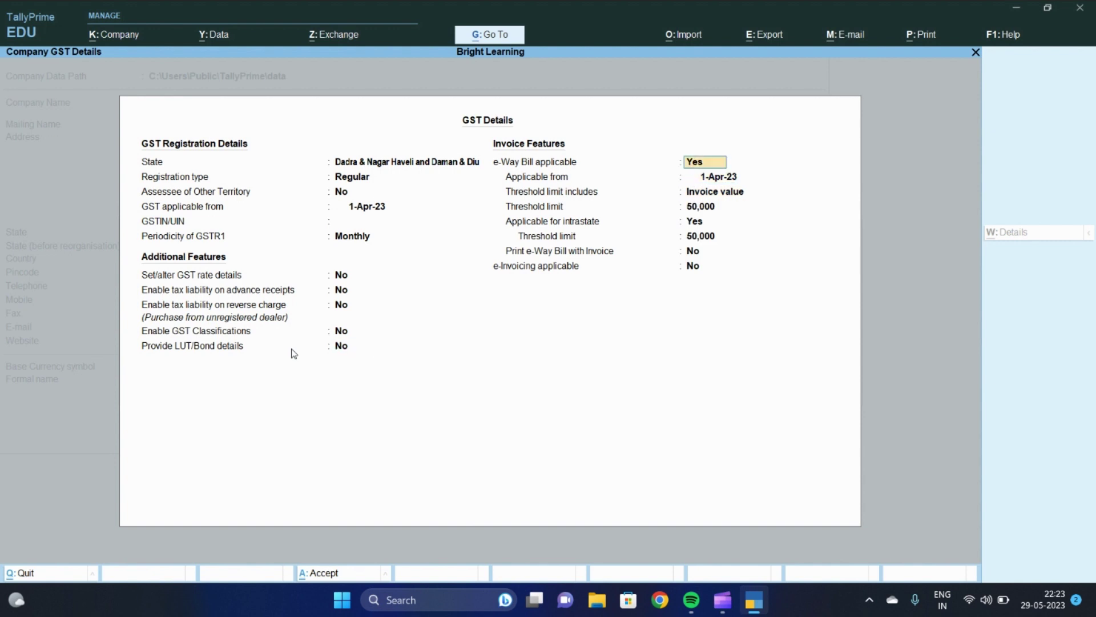
pyautogui.press('Return')
pyautogui.press('Return')
pyautogui.press('Return')
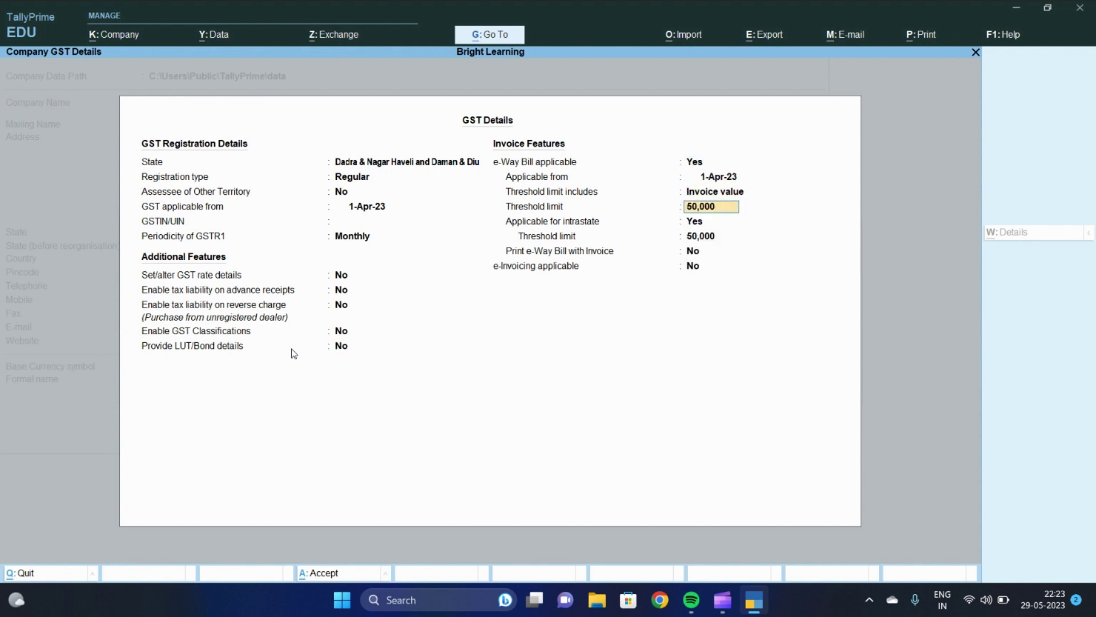
pyautogui.press('Return')
pyautogui.press('Return')
pyautogui.press('Return')
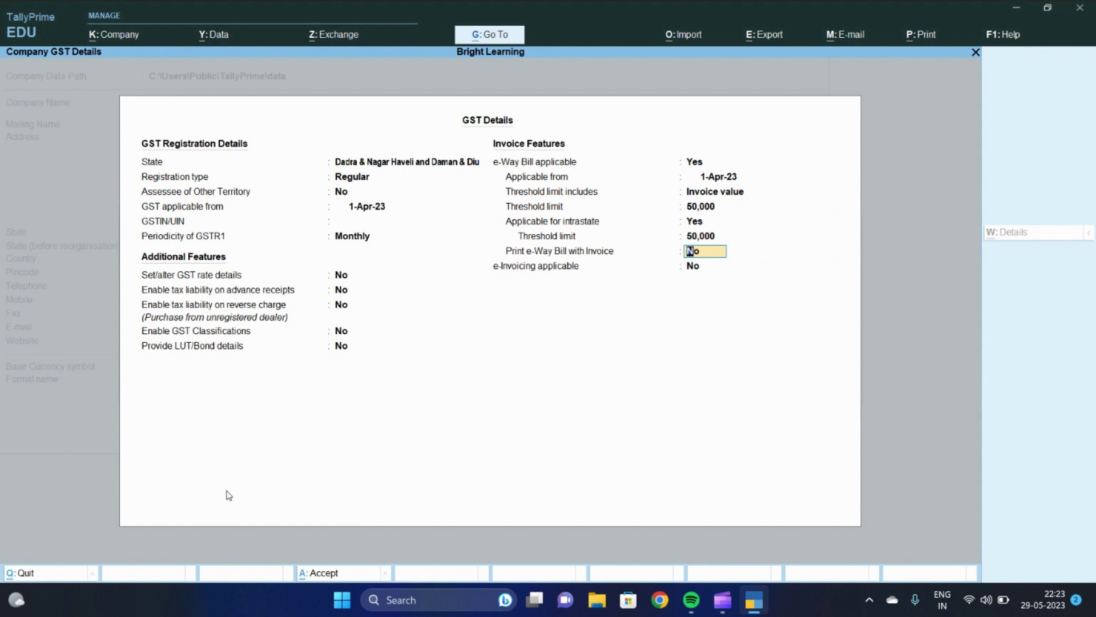
pyautogui.press('Return')
pyautogui.press('Return')
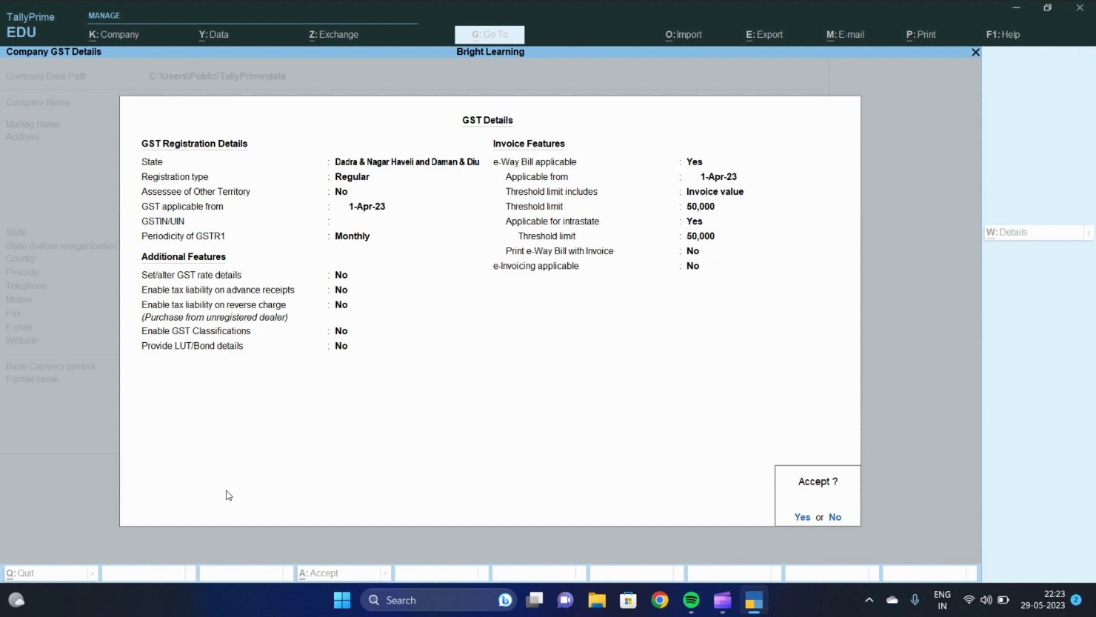
pyautogui.press('Return')
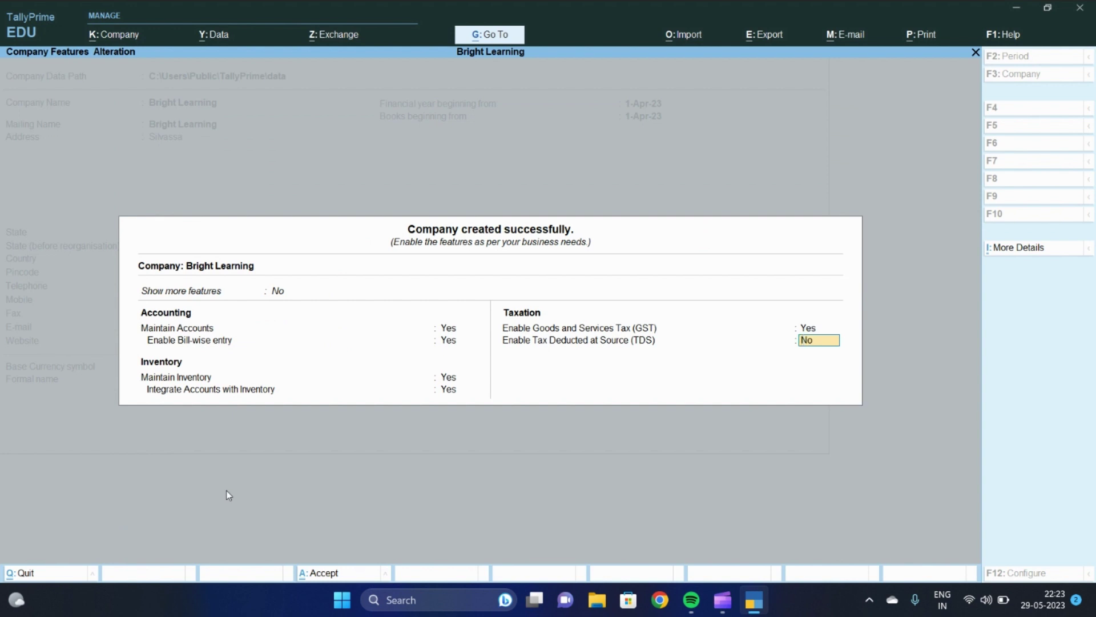
# Set Enable Tax Deducted at Source (TDS) to Yes and confirm it
pyautogui.write('y')
pyautogui.press('Return')
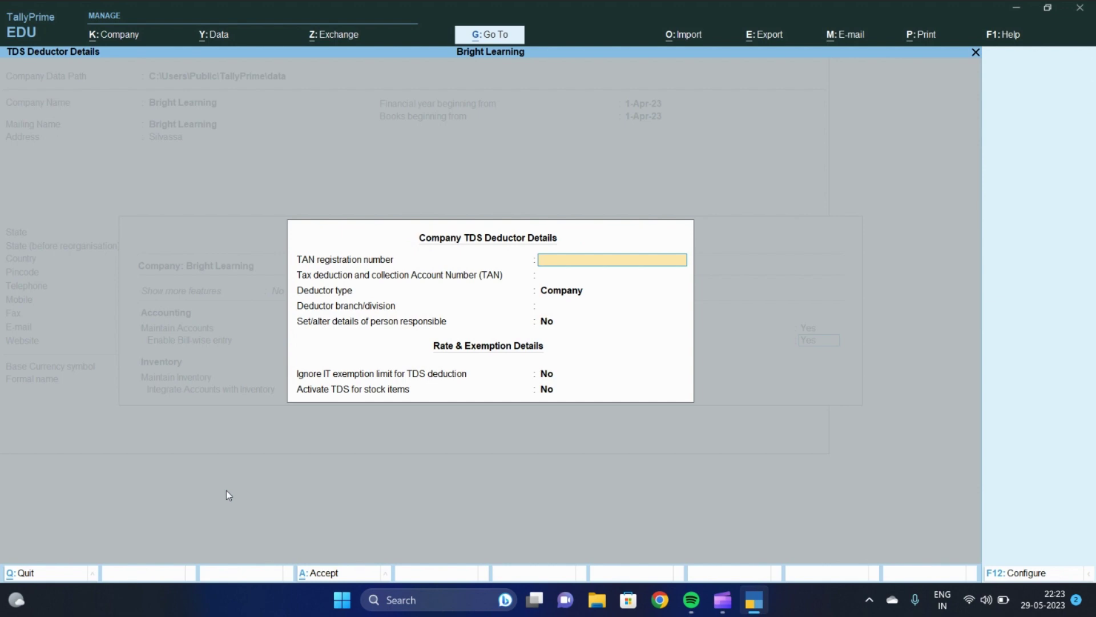
# Leave TAN blank, keep deductor type Company, and save the deductor details and company features
pyautogui.press('Return')
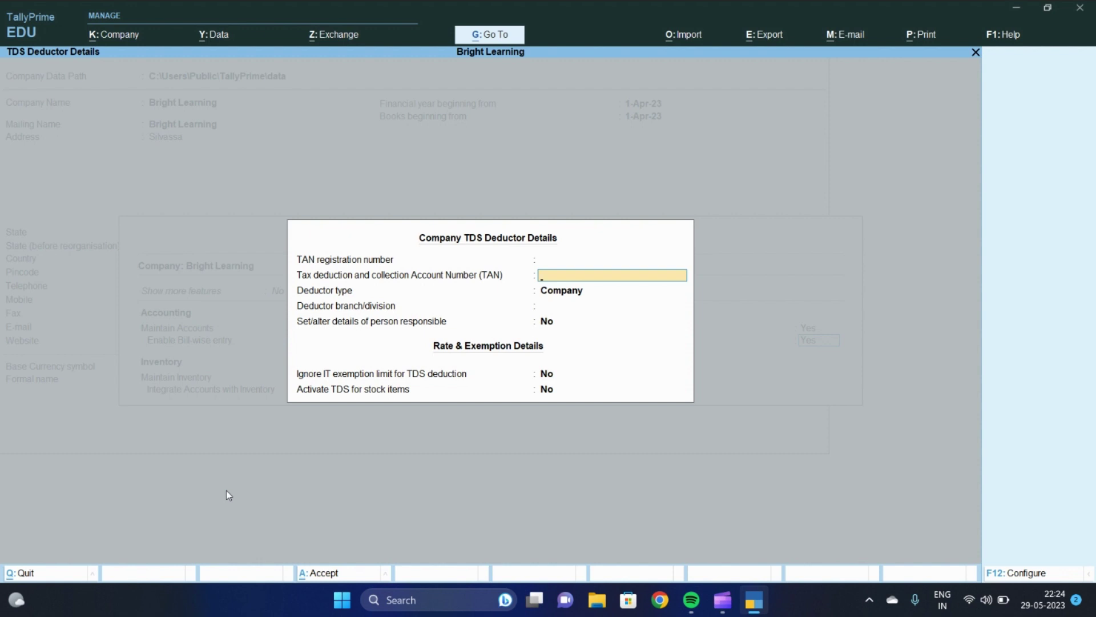
pyautogui.press('Return')
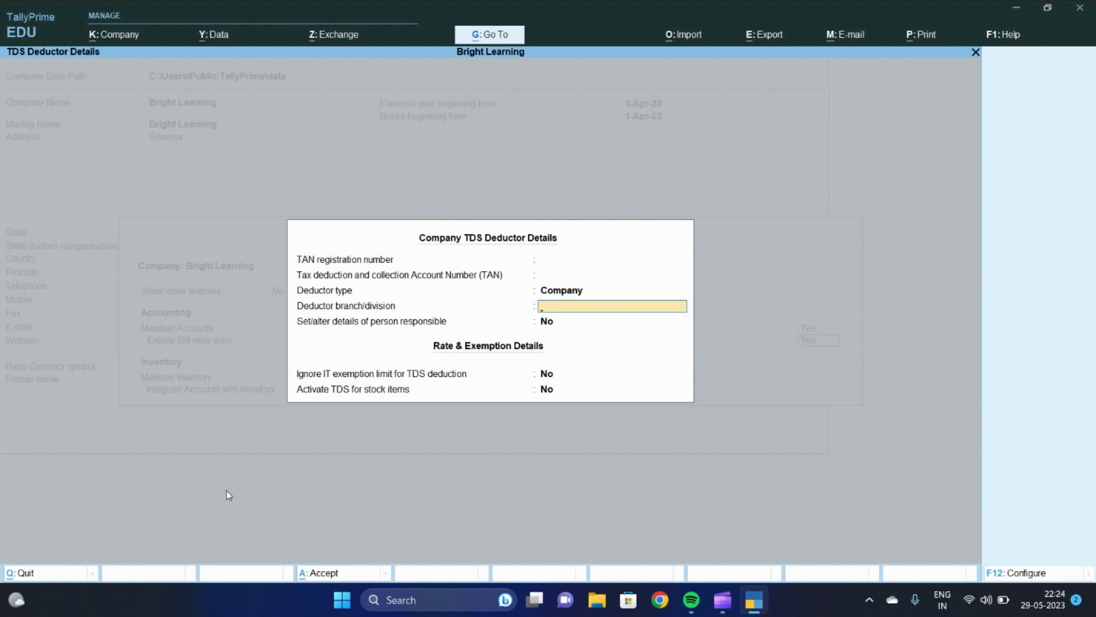
pyautogui.press('Return')
pyautogui.press('Return')
pyautogui.press('Return')
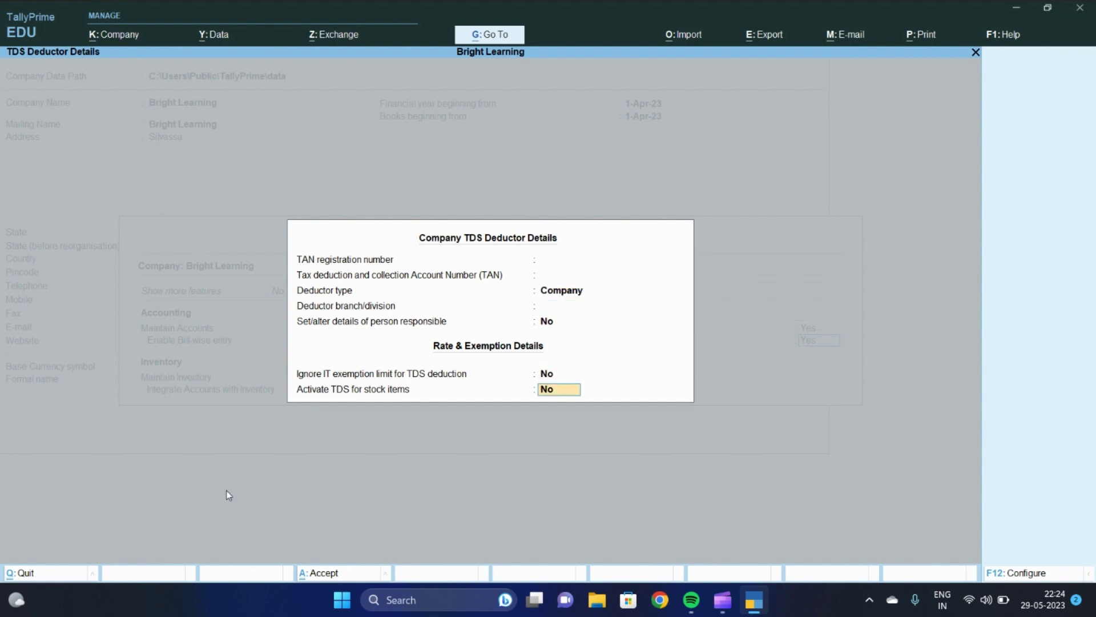
pyautogui.press('Return')
pyautogui.press('Return')
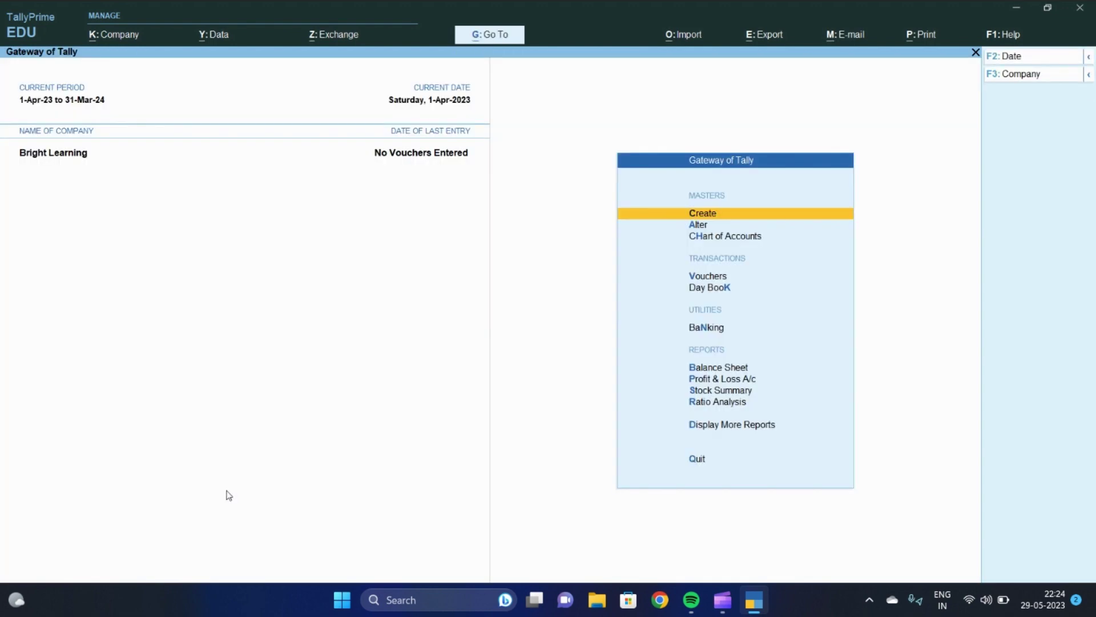
# Go back to the Gateway of Tally, choose Create and move to Ledger
pyautogui.press('d')
pyautogui.press('a')
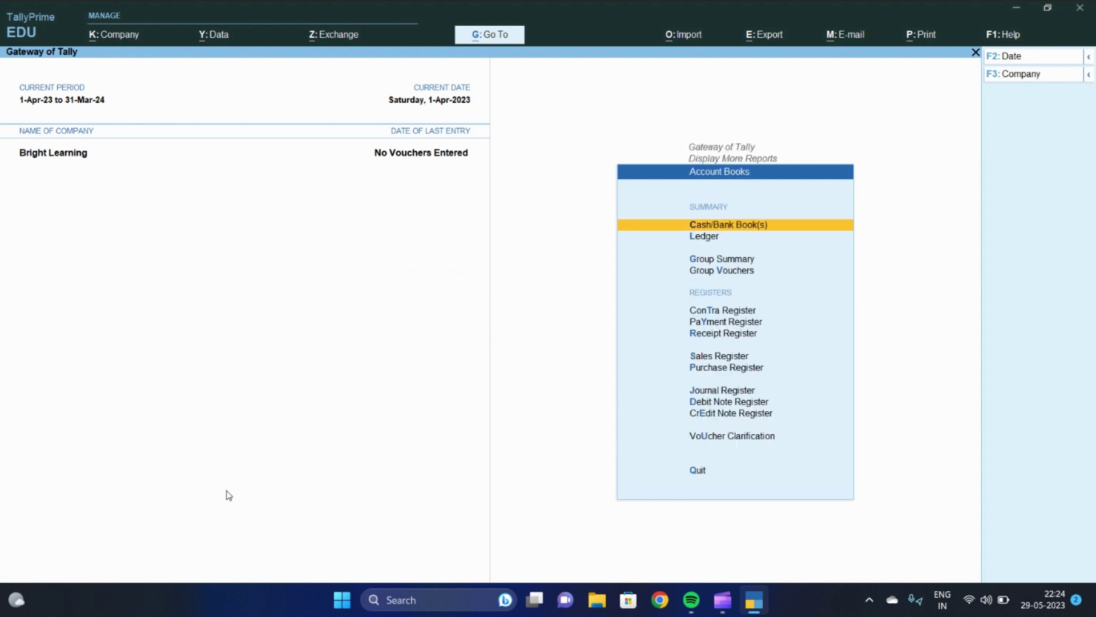
pyautogui.press('Escape')
pyautogui.press('Escape')
pyautogui.press('Home')
pyautogui.press('Return')
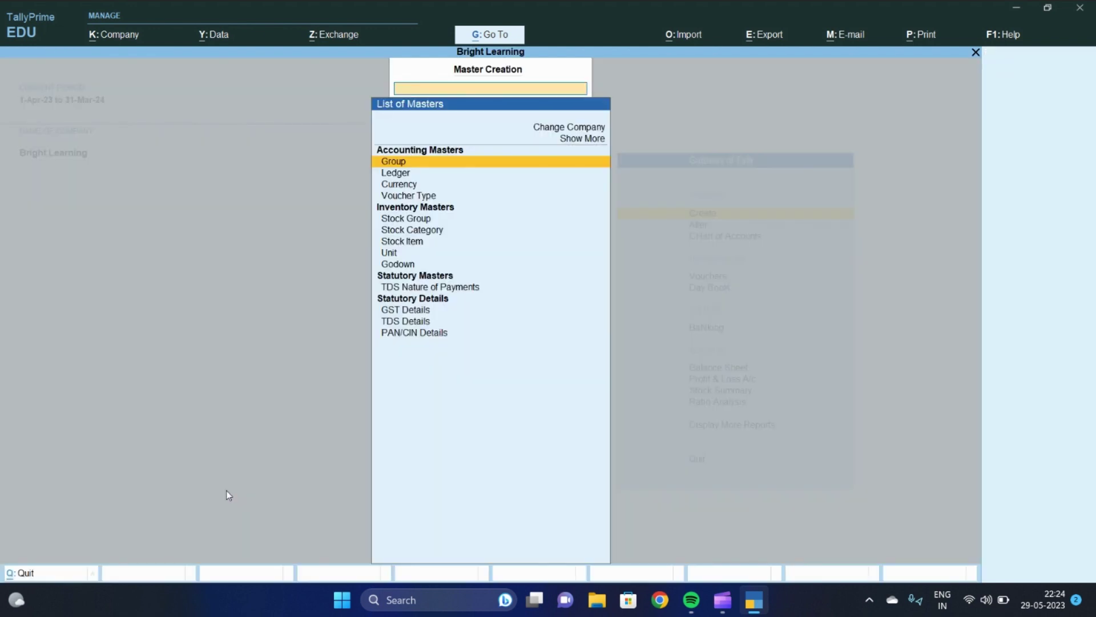
pyautogui.press('Down')
# Name a new ledger Alok Industries under Sundry Creditors with a 10-day credit period
pyautogui.press('Return')
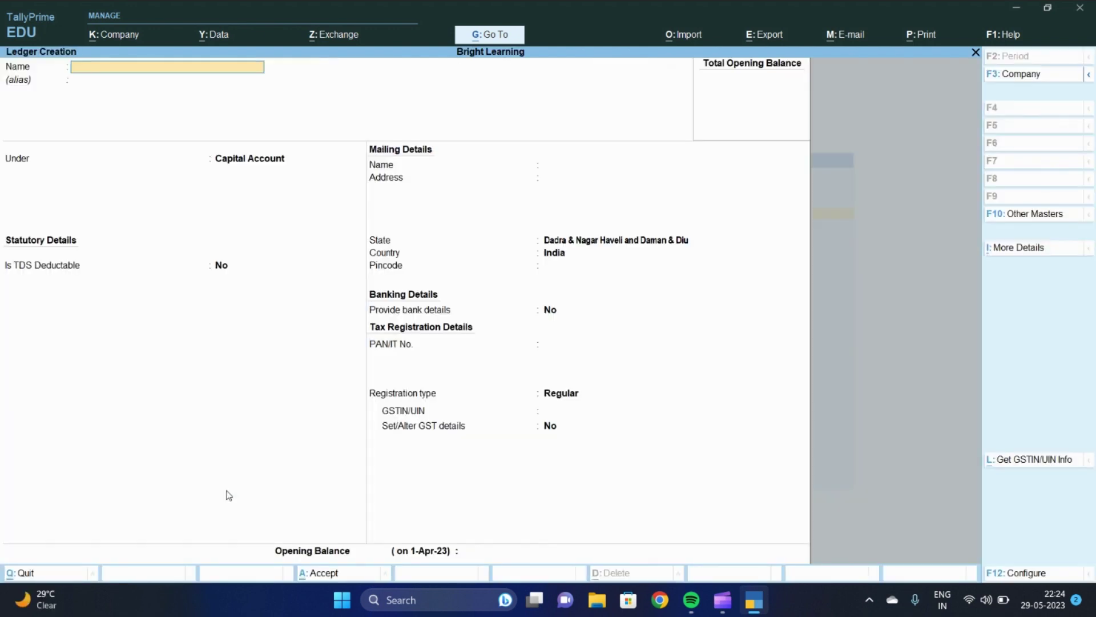
pyautogui.write('Alok Industries')
pyautogui.press('Return')
pyautogui.press('Return')
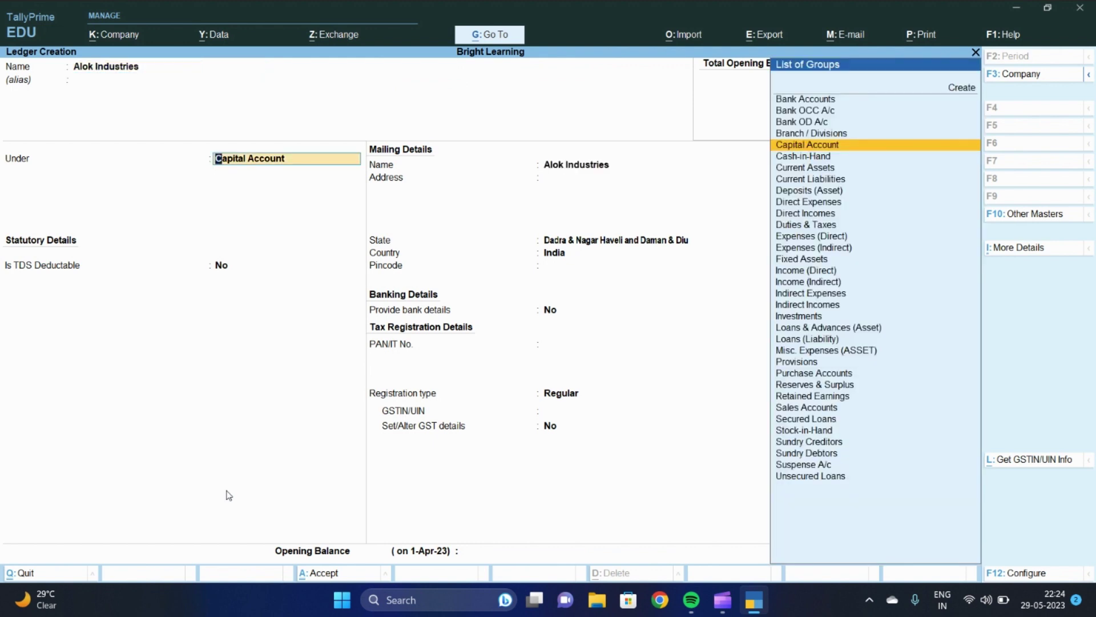
pyautogui.write('Sund')
pyautogui.press('Return')
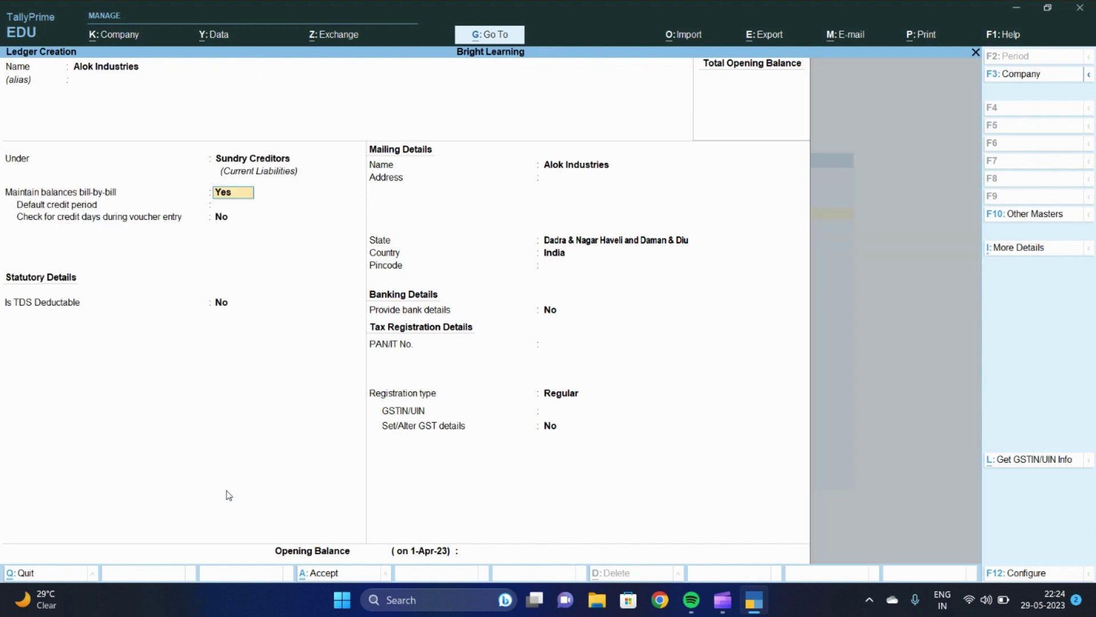
pyautogui.press('Return')
pyautogui.write('10')
pyautogui.press('Return')
pyautogui.press('Return')
pyautogui.press('Return')
pyautogui.press('Return')
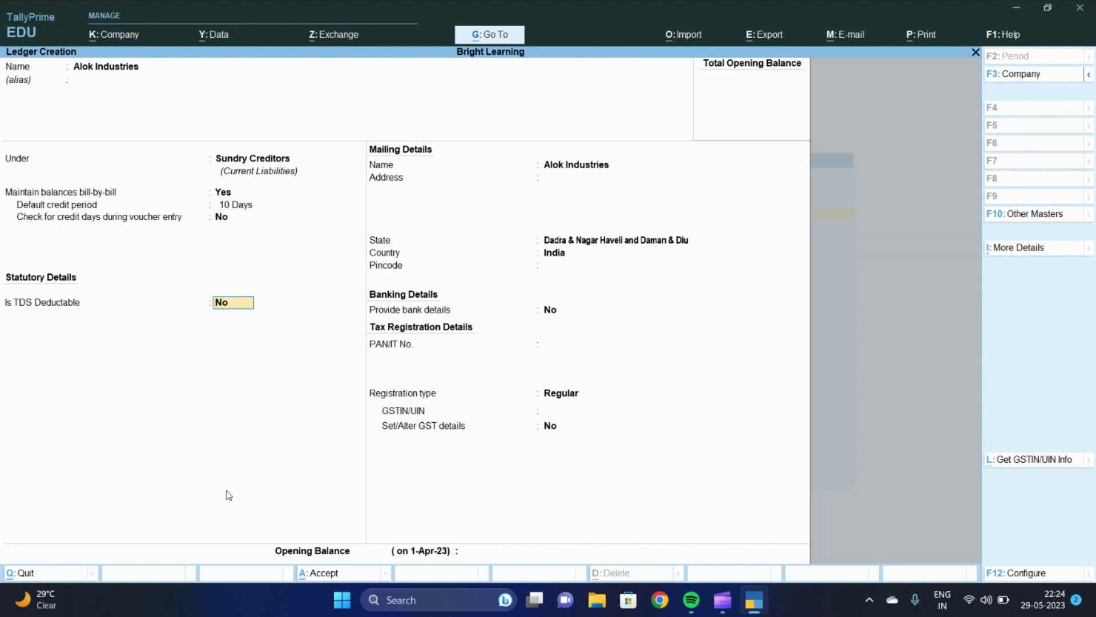
# Enter address Rakholi, Silvassa with pincode 396230 and save the ledger
pyautogui.write('Rakh')
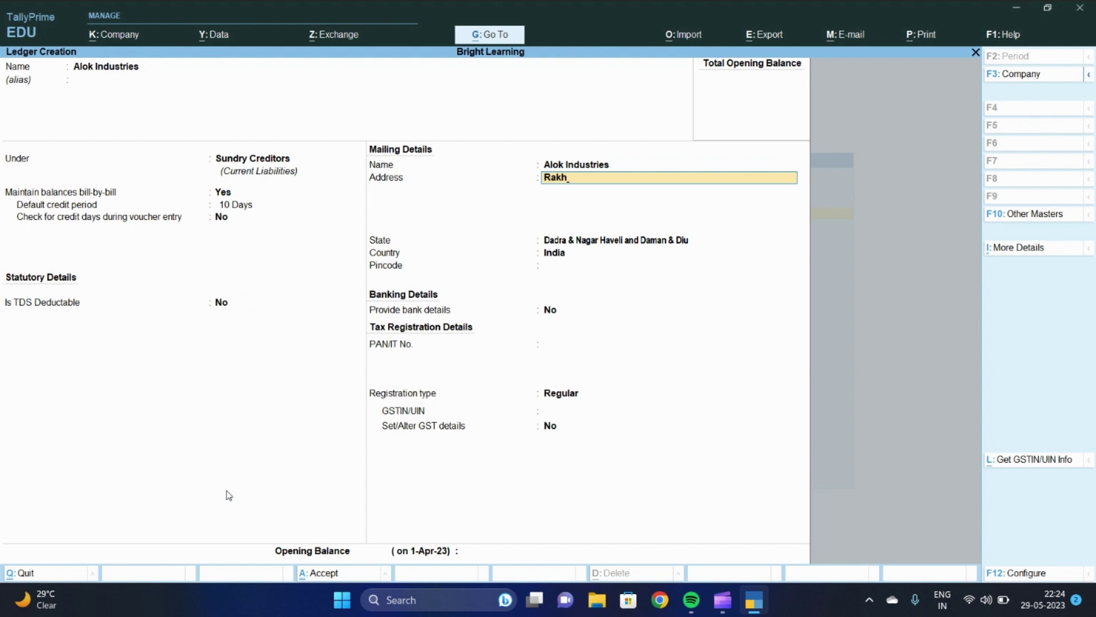
pyautogui.write('oli')
pyautogui.press('Return')
pyautogui.write('Silva')
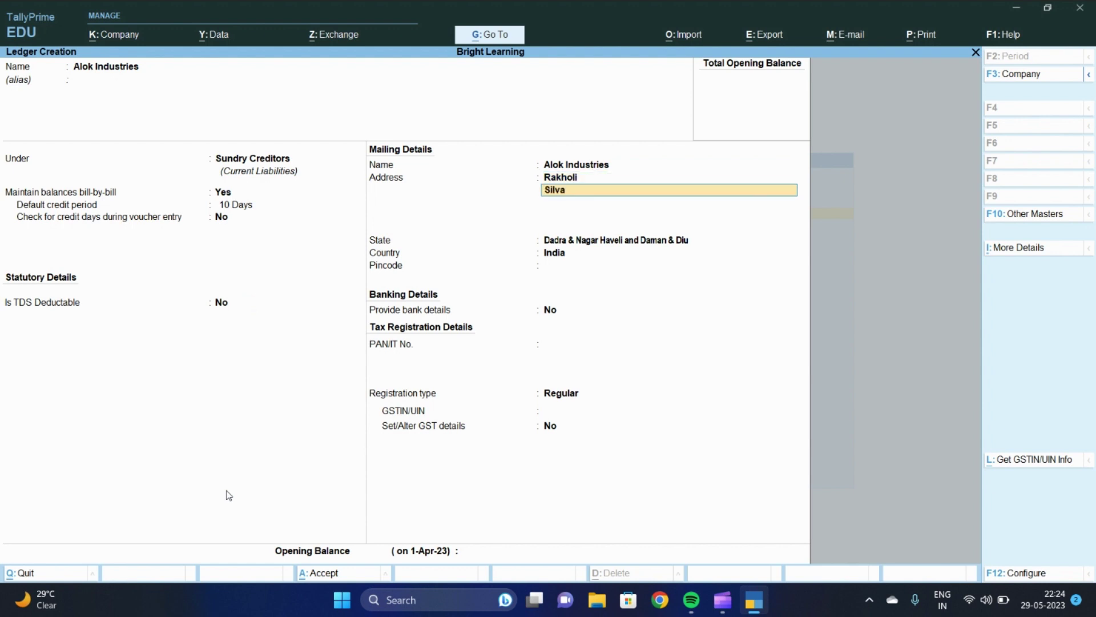
pyautogui.write('ssa')
pyautogui.press('Return')
pyautogui.press('Return')
pyautogui.press('Return')
pyautogui.press('Return')
pyautogui.write('3')
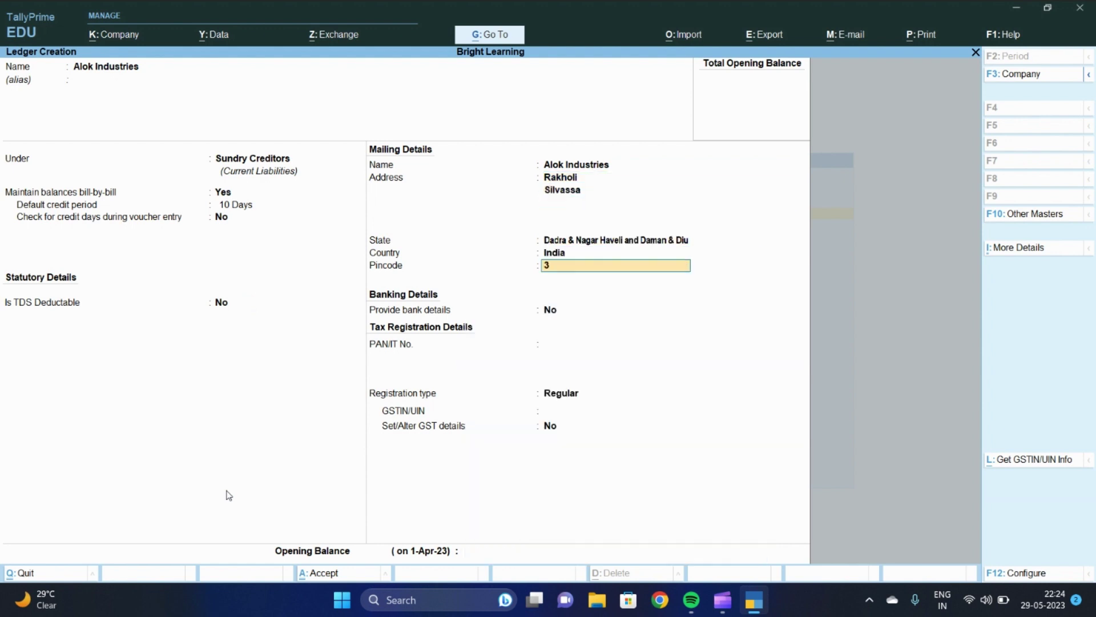
pyautogui.write('96230')
pyautogui.press('Return')
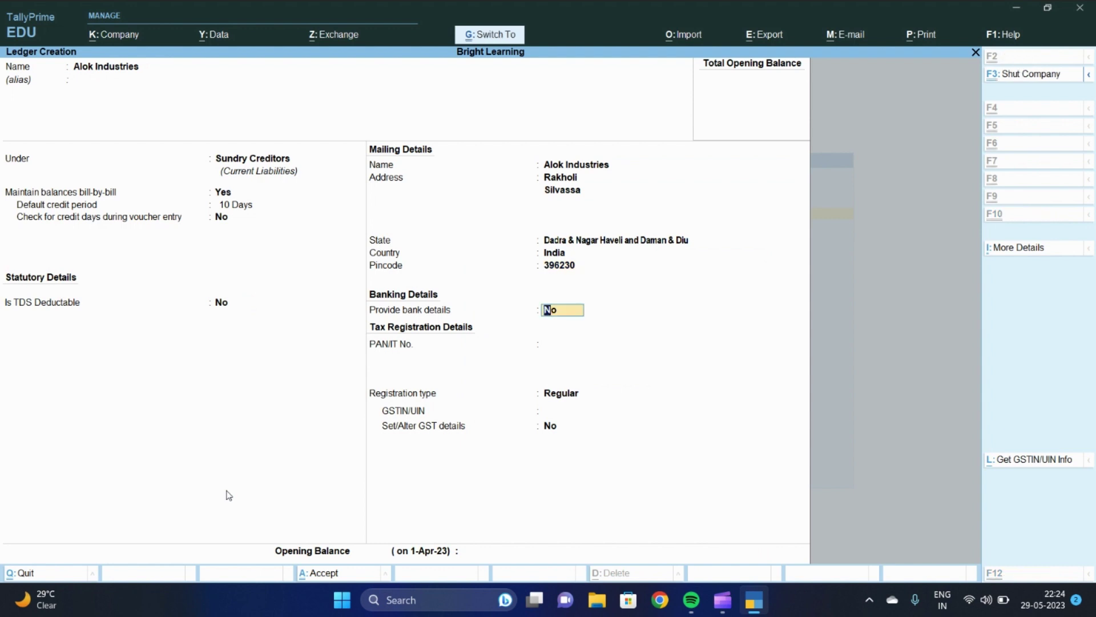
pyautogui.hotkey('ctrl', 'a')
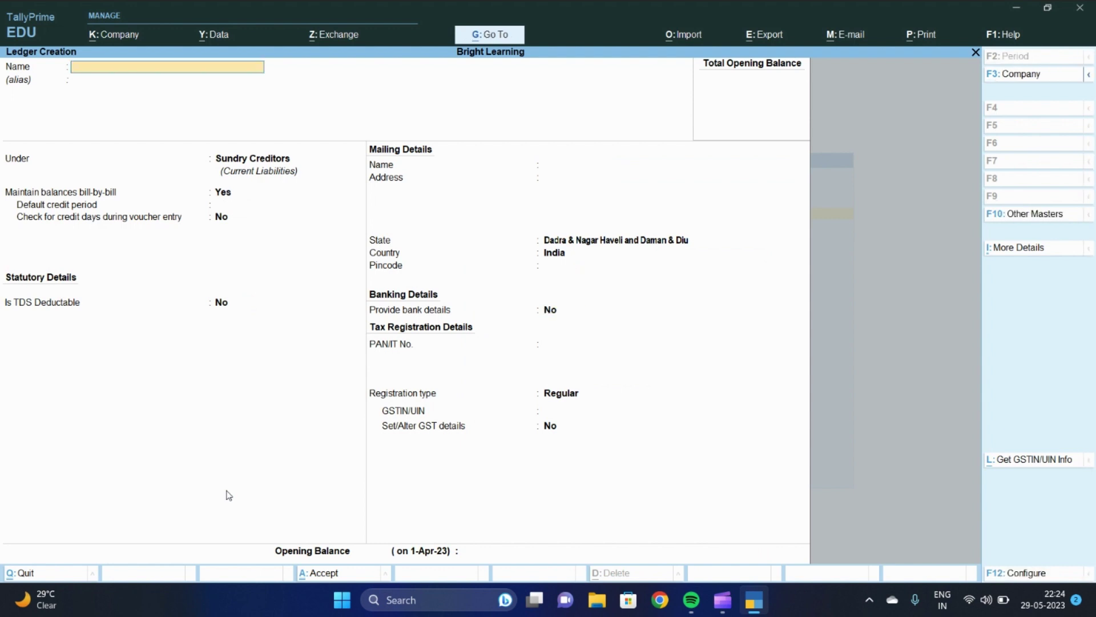
# Name the ledger Tata Motors under Sundry Debtors, bill-by-bill with a 15-day credit period
pyautogui.write('Tata Motors')
pyautogui.press('Return')
pyautogui.write('Sund')
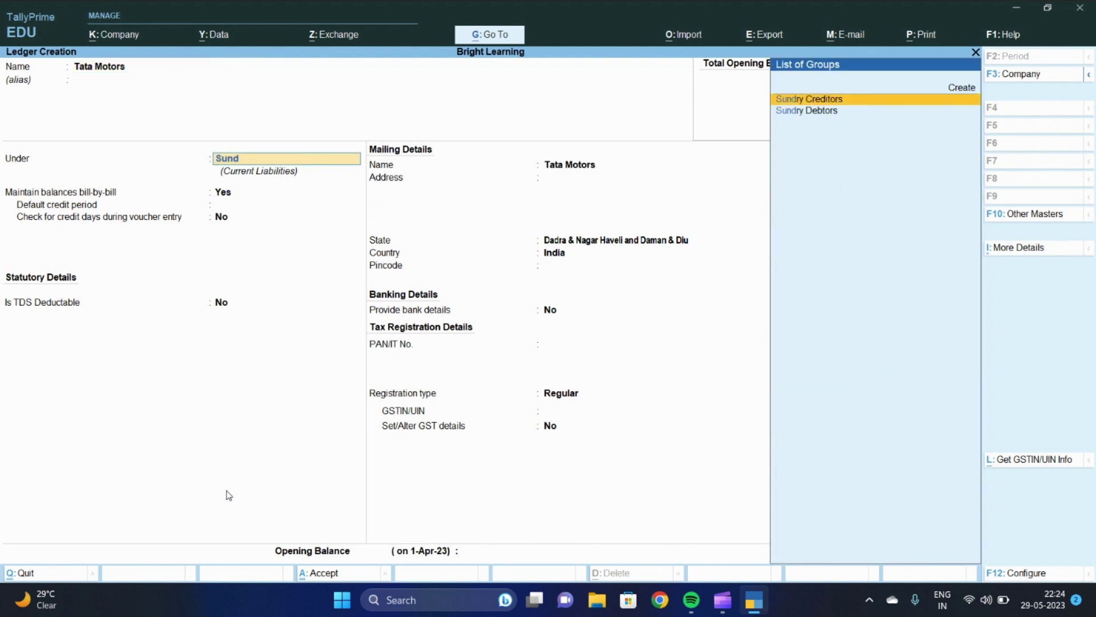
pyautogui.press('Down')
pyautogui.press('Return')
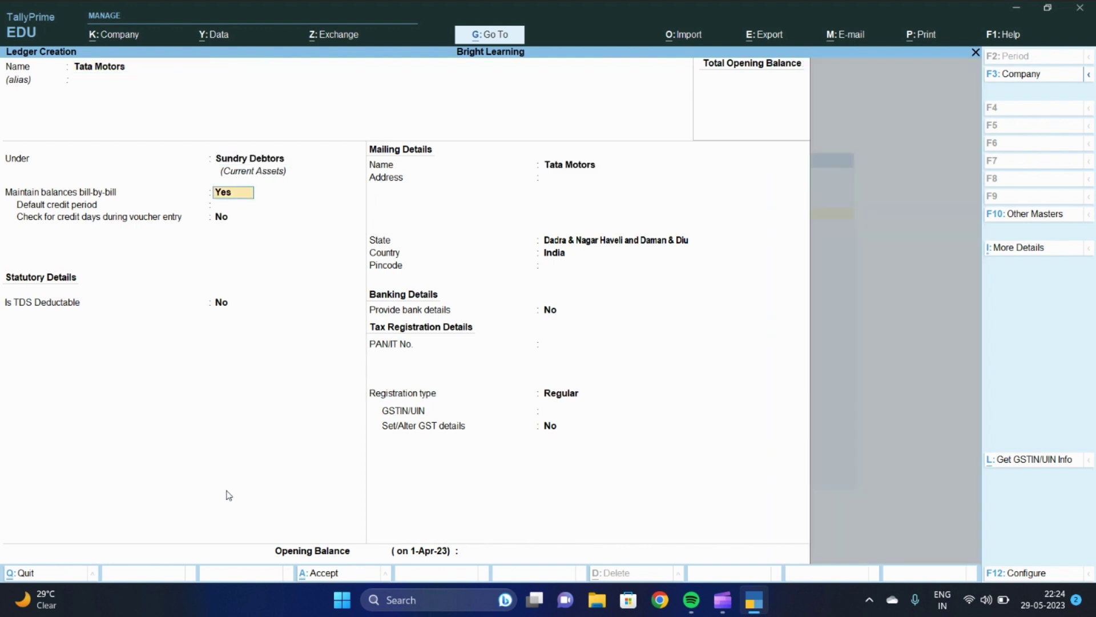
pyautogui.press('Return')
pyautogui.write('15')
pyautogui.press('Return')
pyautogui.press('Return')
pyautogui.press('Return')
pyautogui.press('Return')
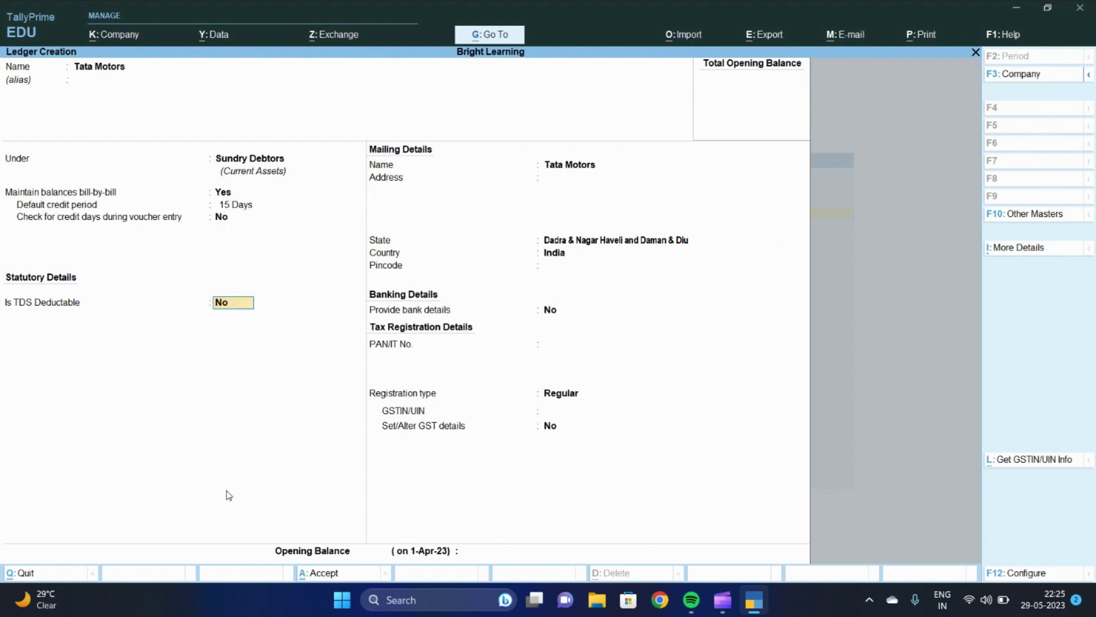
# Enter address Vapi, Gujarat, set state Gujarat and pincode 396195
pyautogui.write('Vapi')
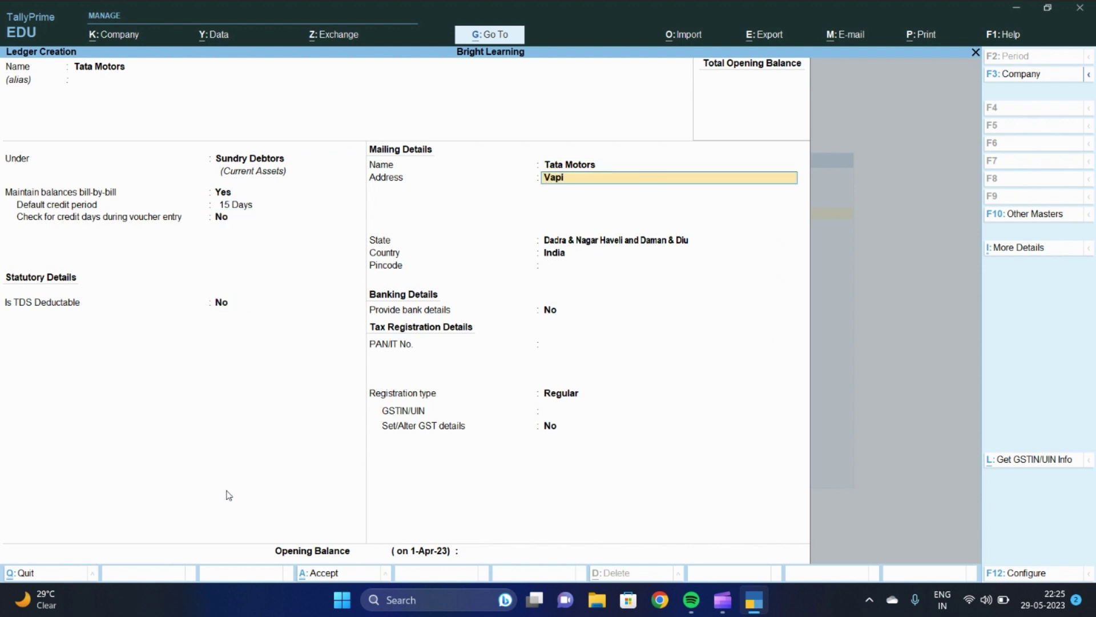
pyautogui.press('Return')
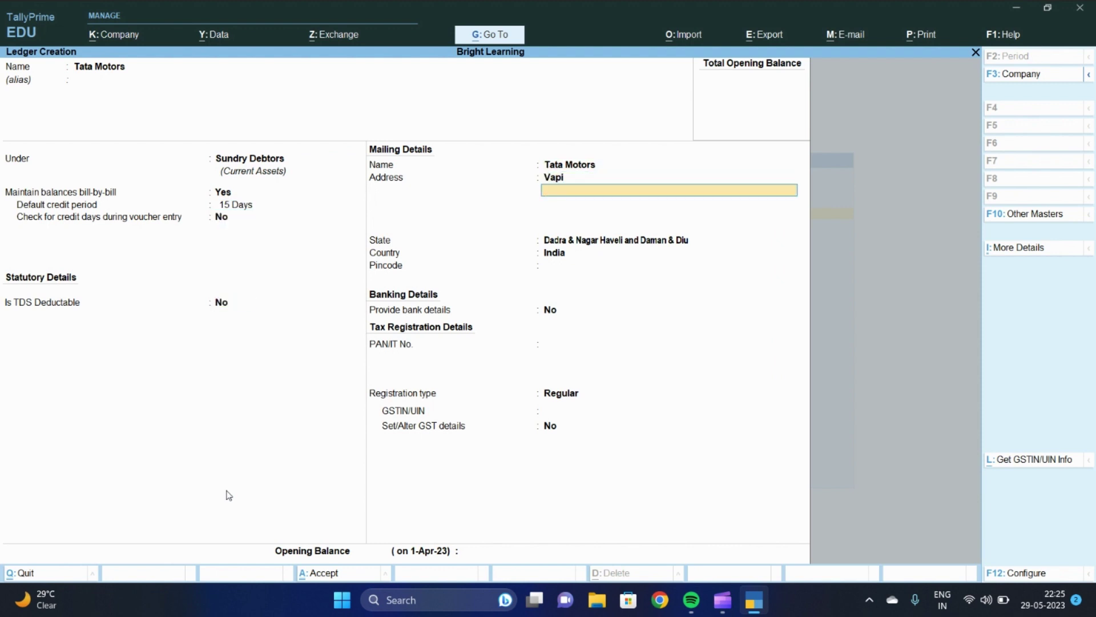
pyautogui.write('Gujrata')
pyautogui.press('Return')
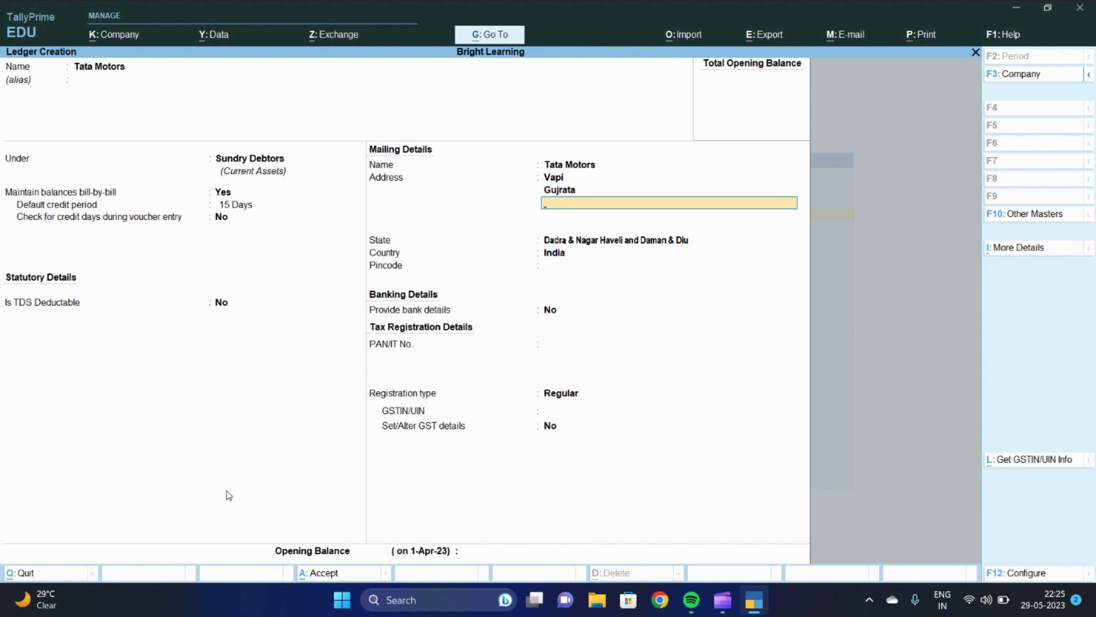
pyautogui.press('BackSpace')
pyautogui.write('Guj')
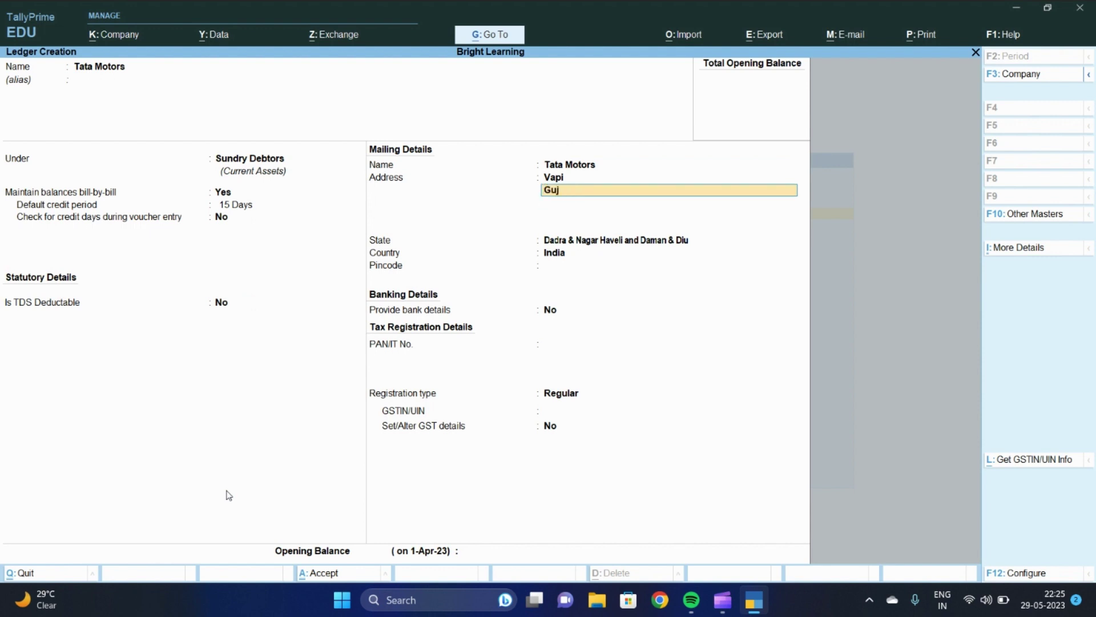
pyautogui.write('rat')
pyautogui.press('Return')
pyautogui.press('Return')
pyautogui.write('Guj')
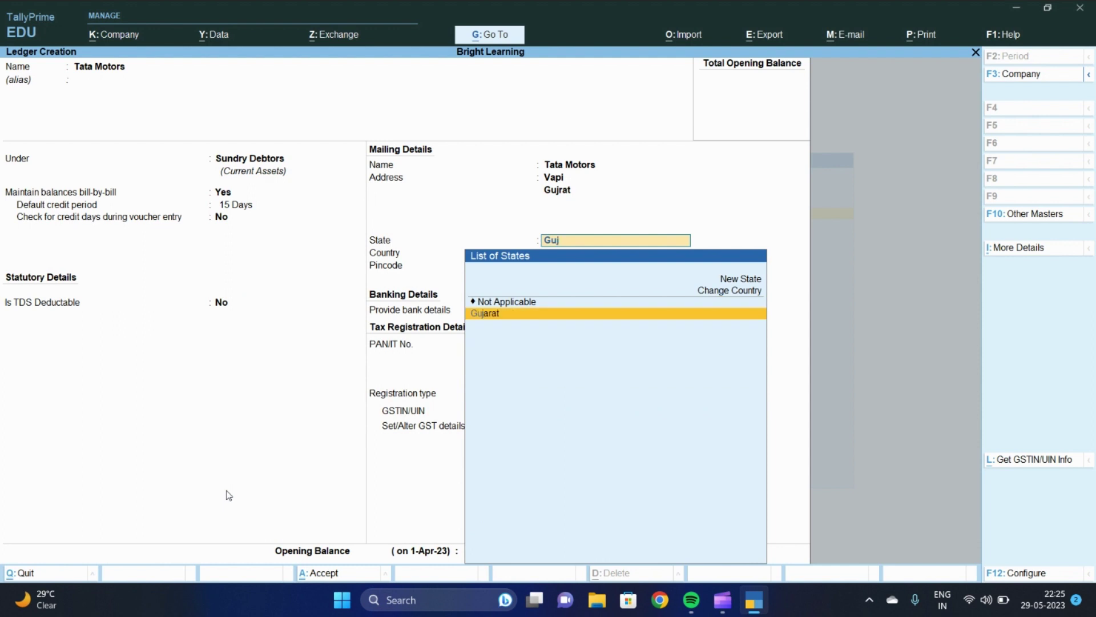
pyautogui.press('Return')
pyautogui.press('Return')
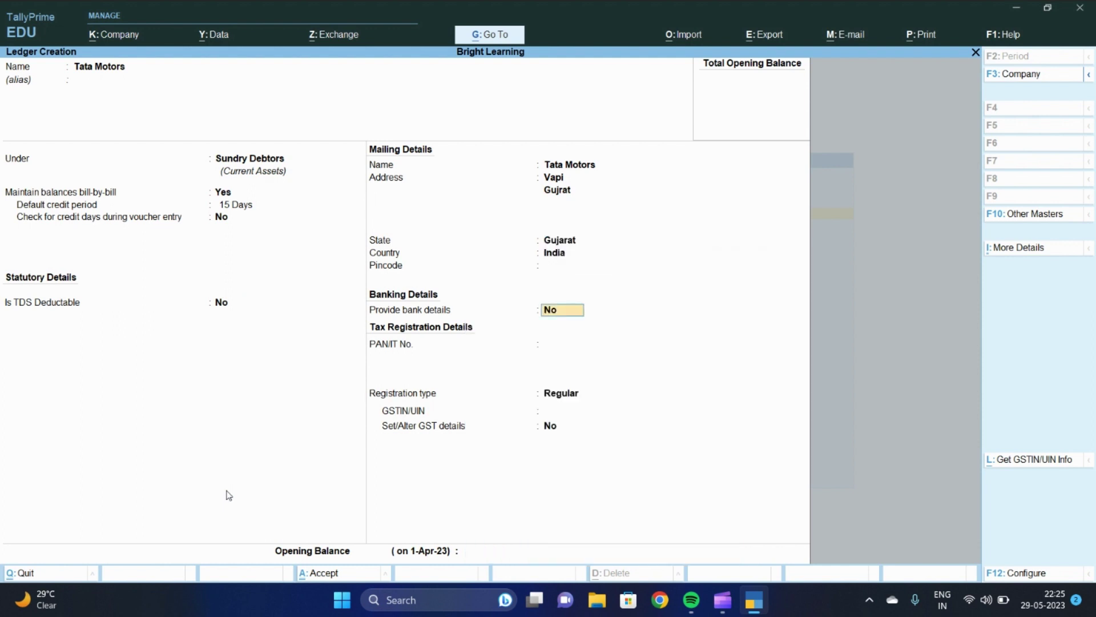
pyautogui.press('BackSpace')
pyautogui.write('396195')
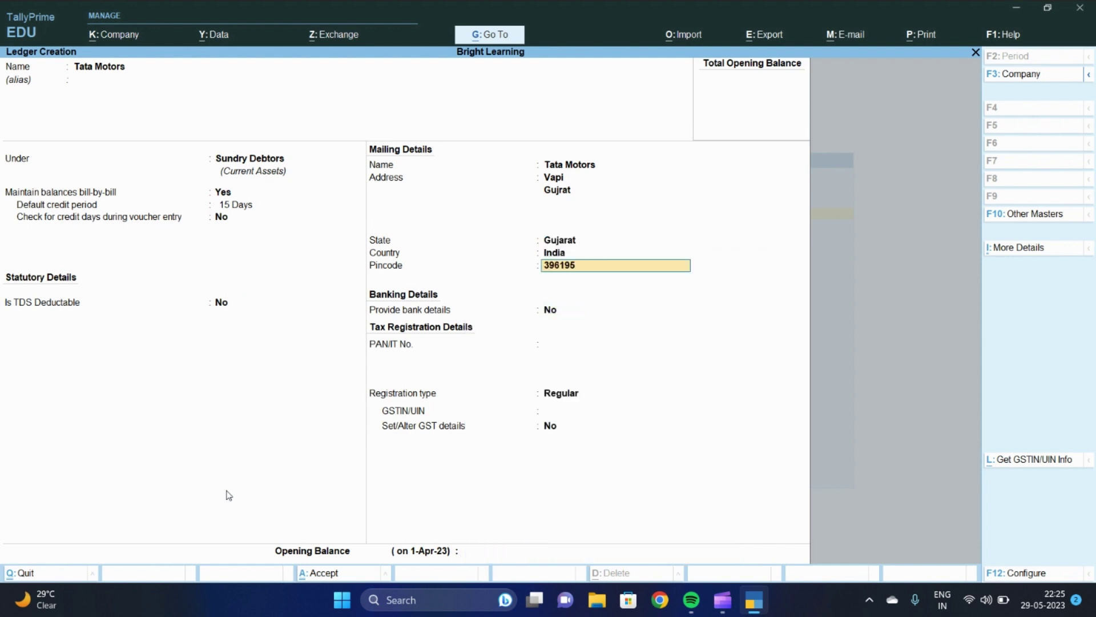
pyautogui.press('Return')
pyautogui.press('Return')
pyautogui.press('Return')
pyautogui.press('Return')
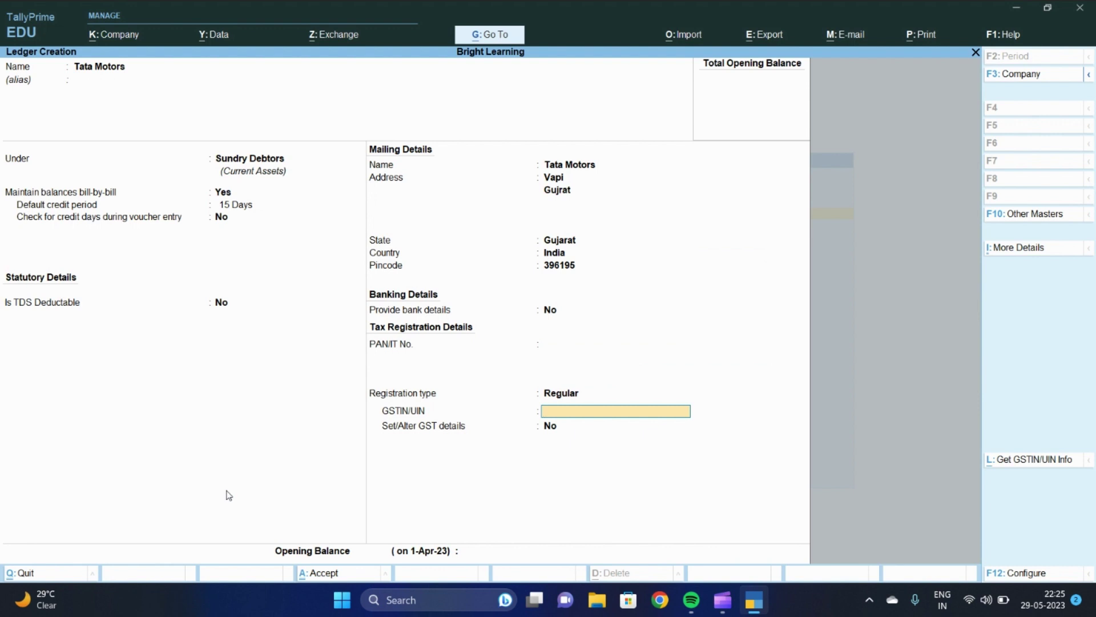
# Keep Regular GST registration with GSTIN left blank, save Tata Motors, and return to Gateway
pyautogui.press('BackSpace')
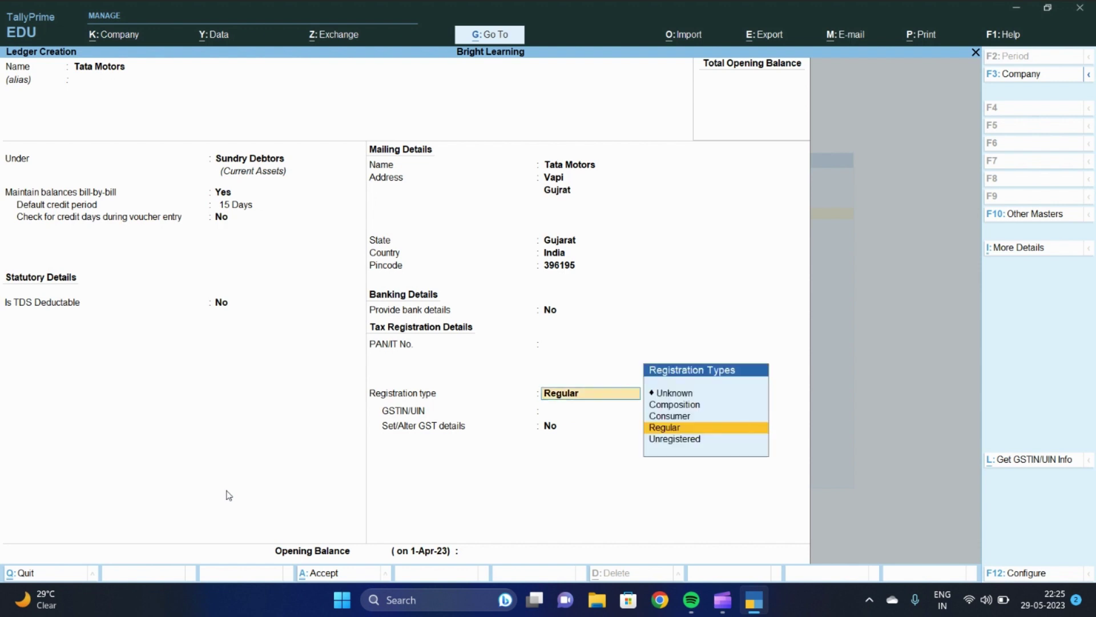
pyautogui.press('BackSpace')
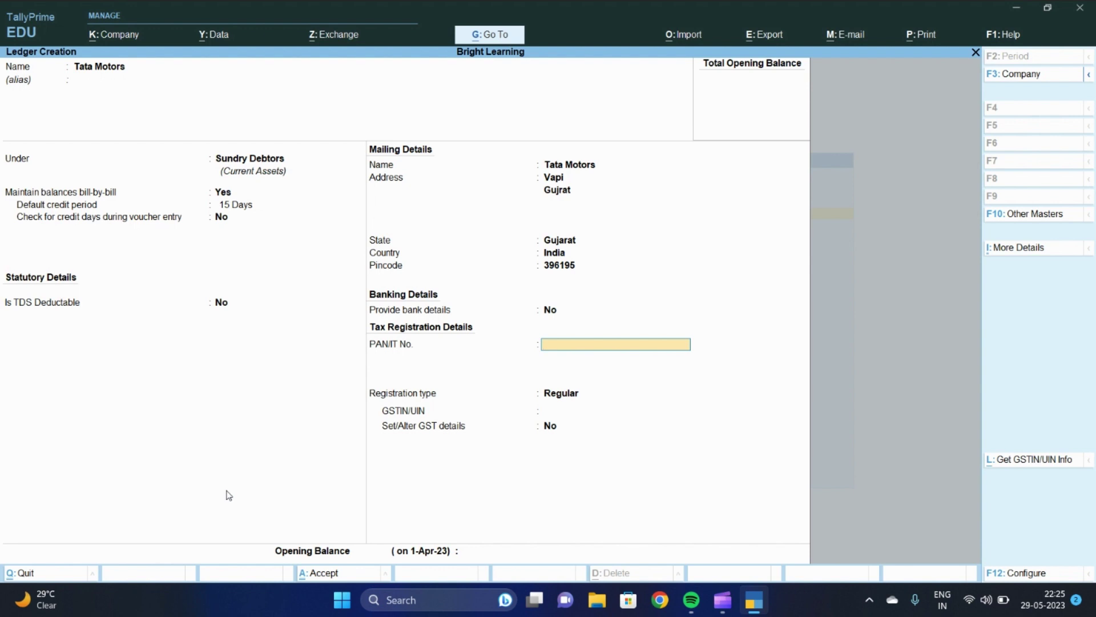
pyautogui.press('Return')
pyautogui.press('Return')
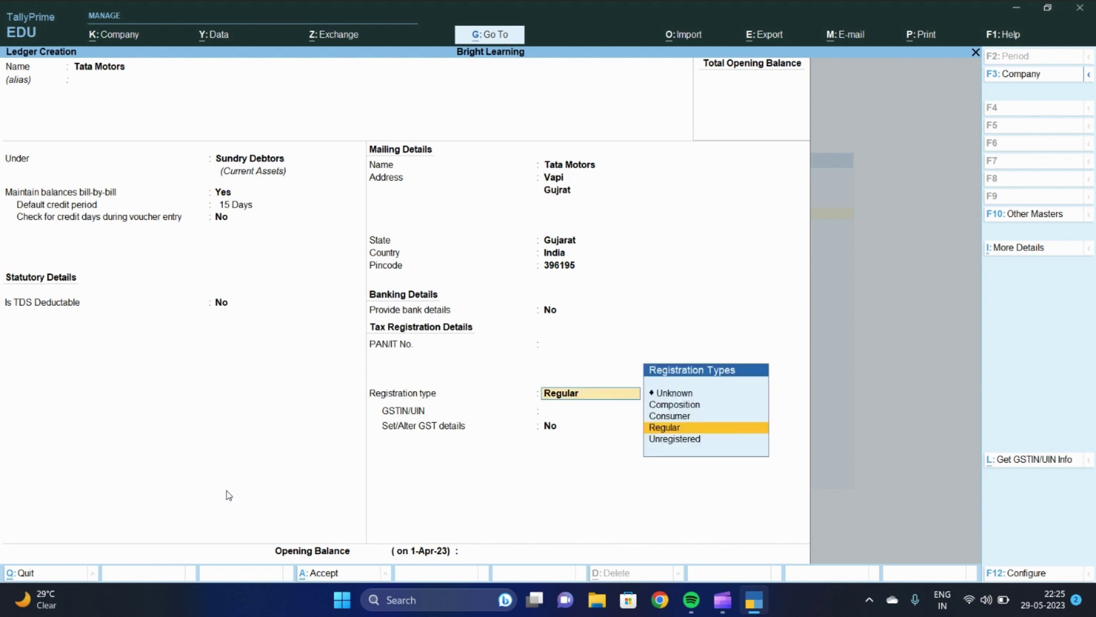
pyautogui.press('Return')
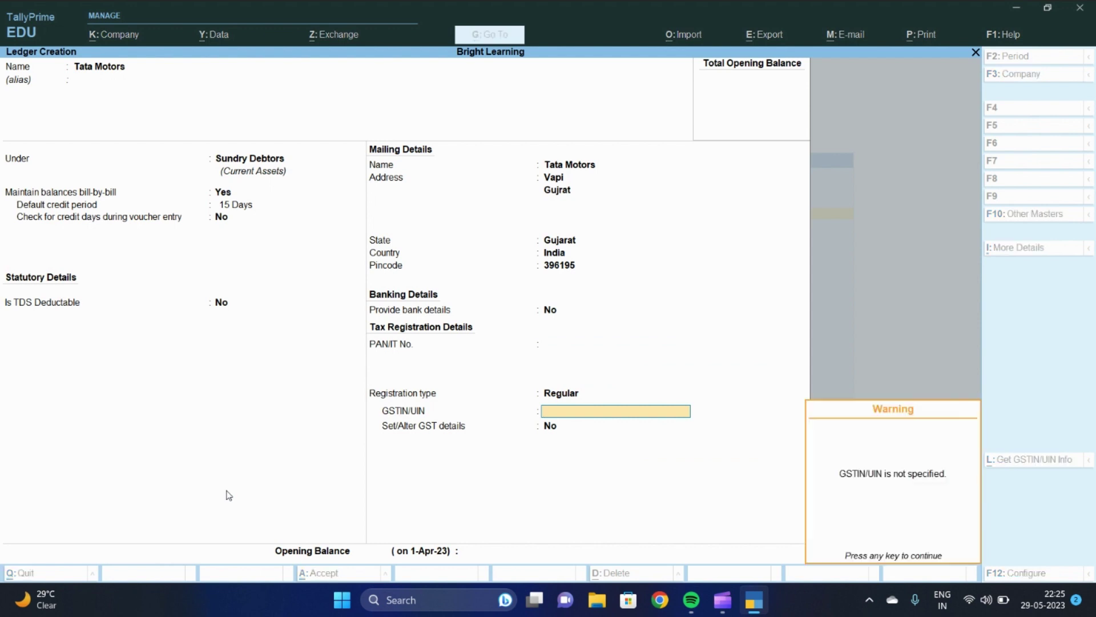
pyautogui.press('Return')
pyautogui.press('Return')
pyautogui.press('Return')
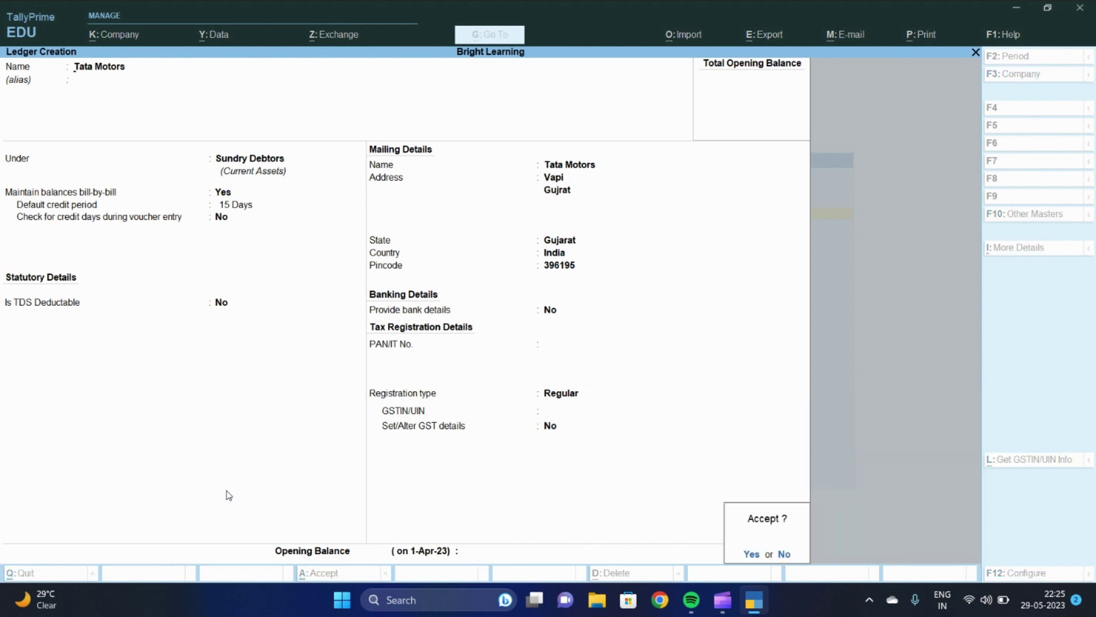
pyautogui.press('Return')
pyautogui.press('Escape')
pyautogui.press('Escape')
pyautogui.press('Escape')
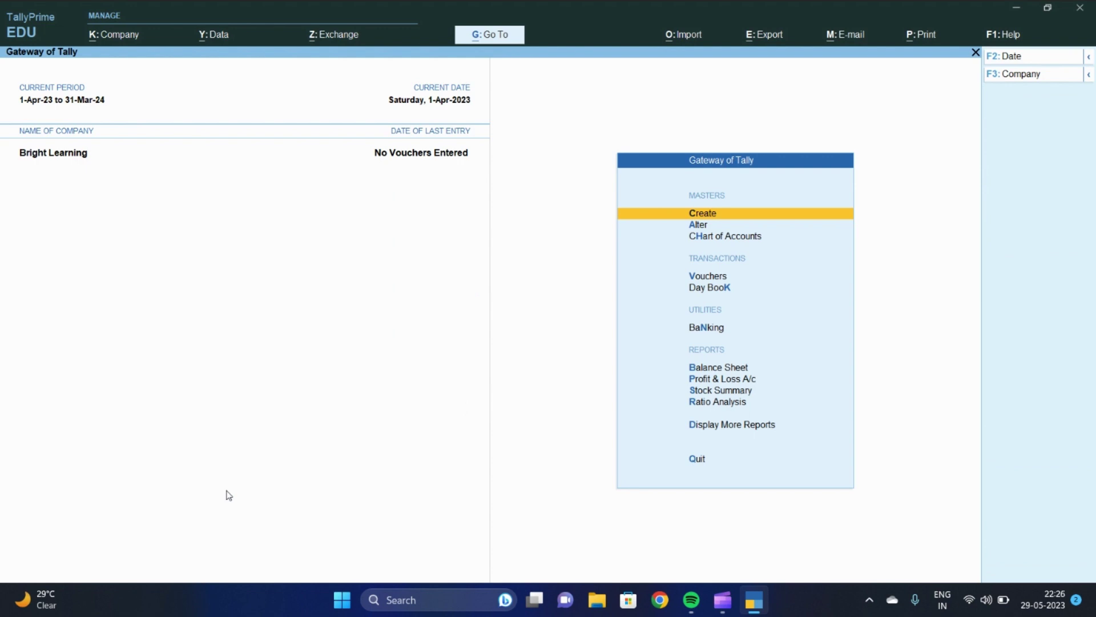
pyautogui.press('d')
pyautogui.press('a')
pyautogui.press('l')
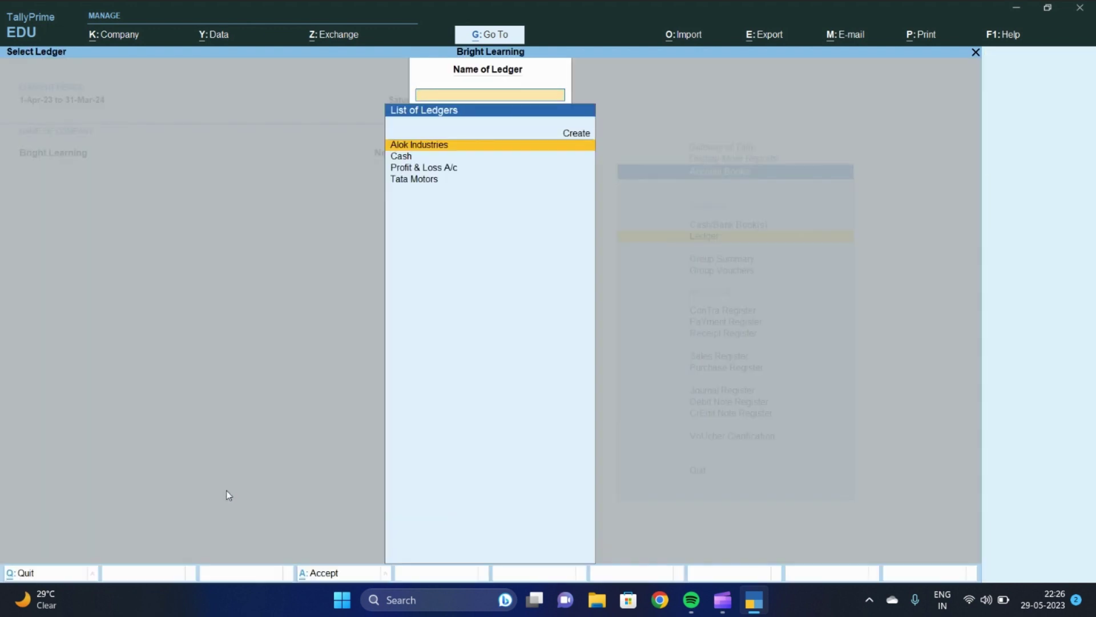
pyautogui.press('Down')
pyautogui.press('Down')
pyautogui.press('Down')
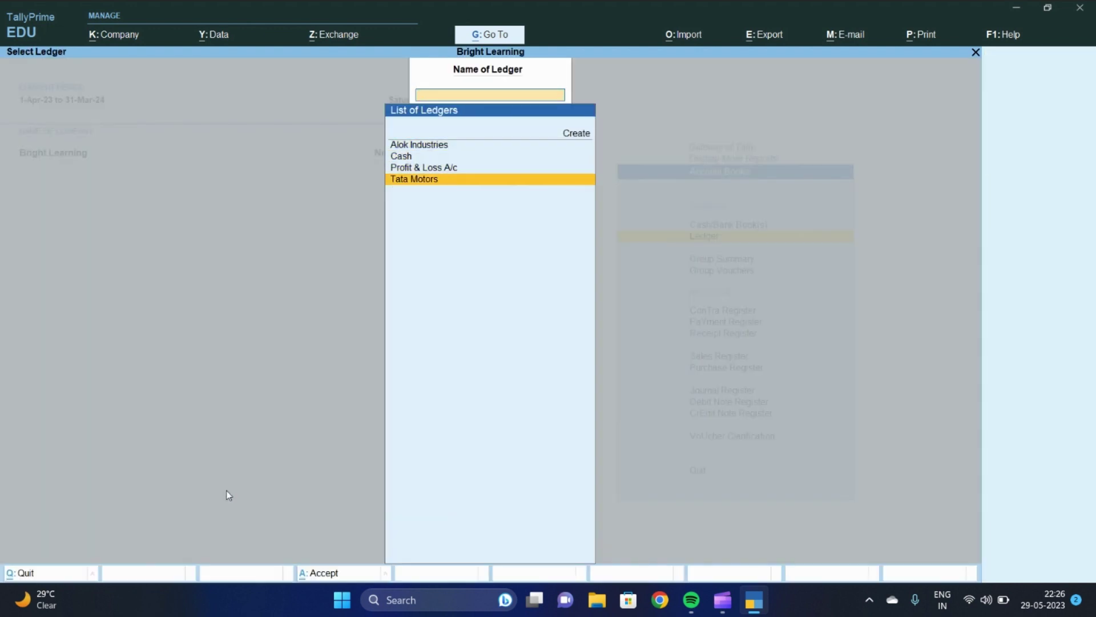
pyautogui.press('Escape')
pyautogui.press('Escape')
pyautogui.press('Escape')
pyautogui.press('Escape')
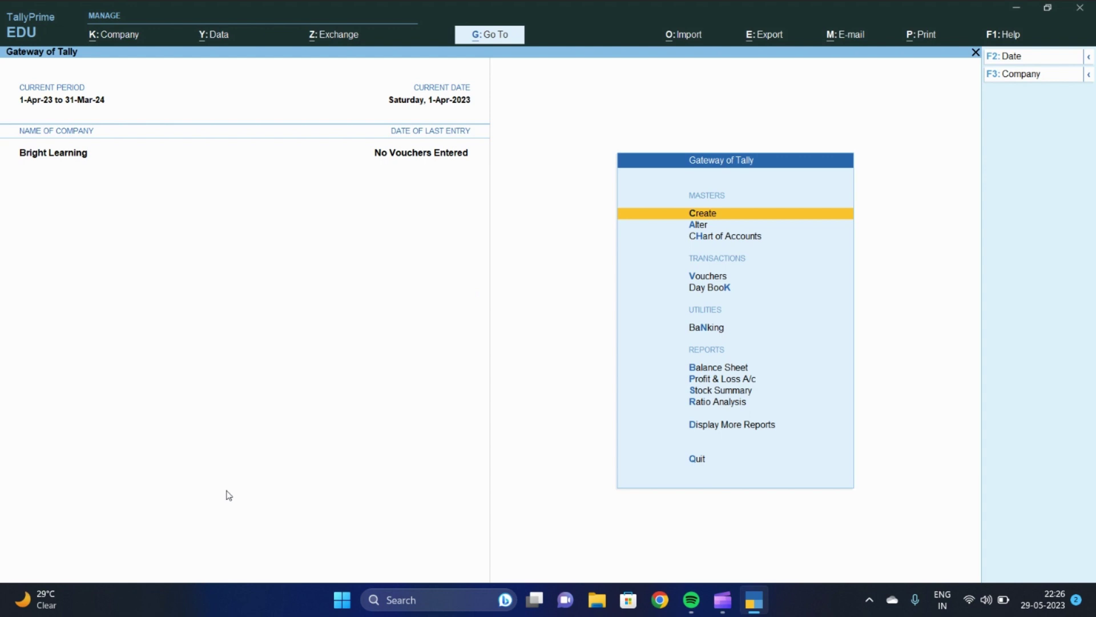
# Launch Excel from Windows search and open a new blank workbook
pyautogui.press('super')
pyautogui.write('excel')
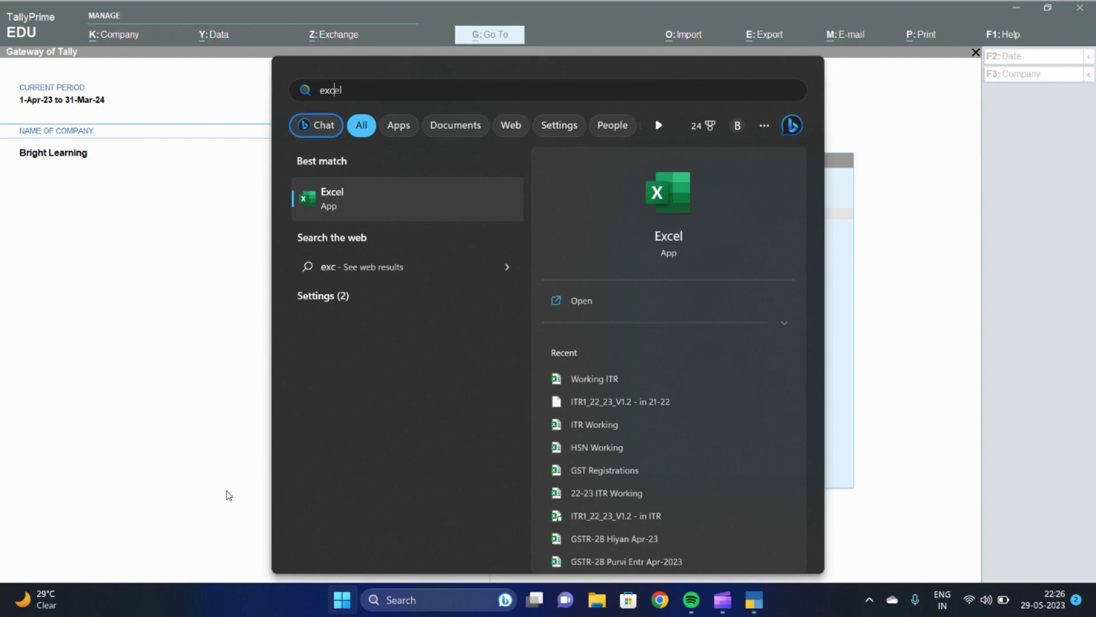
pyautogui.press('Return')
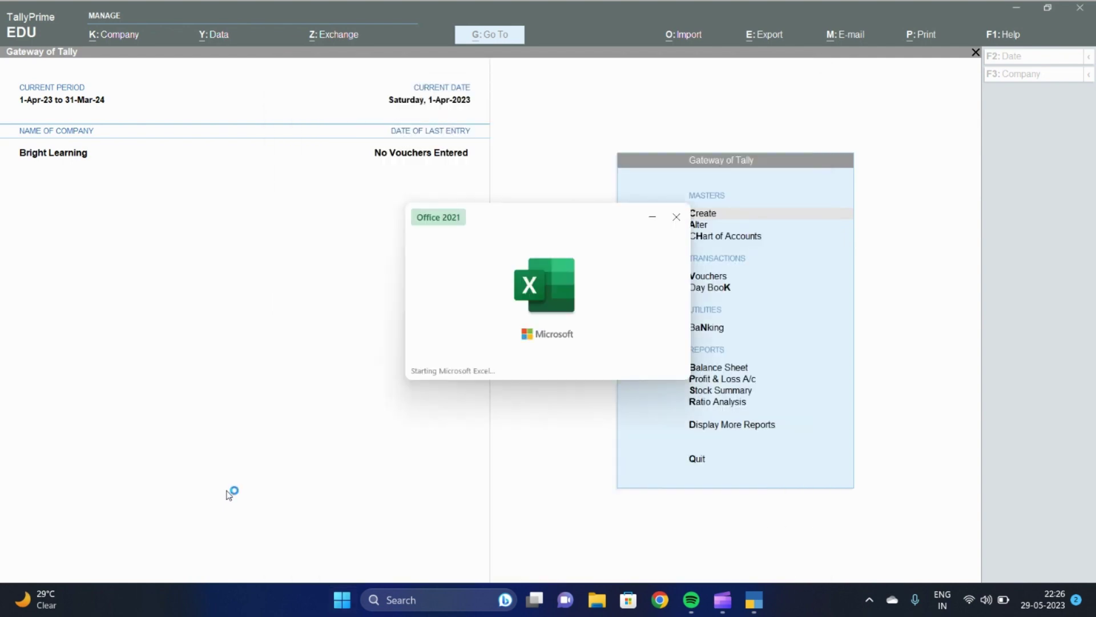
pyautogui.press('Return')
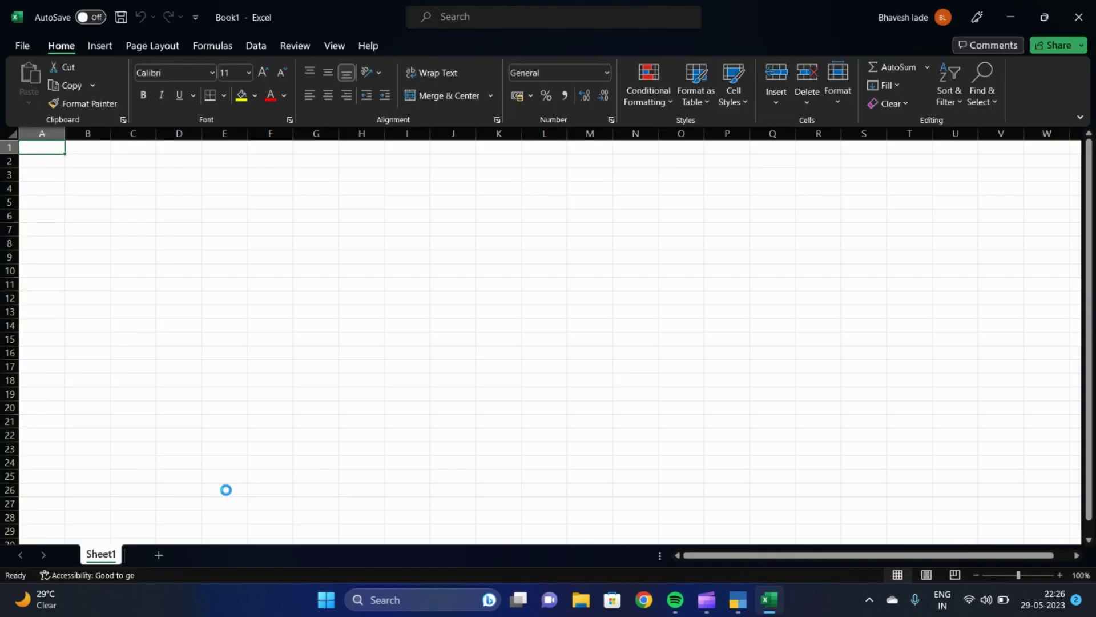
pyautogui.press('Right')
pyautogui.press('Right')
pyautogui.press('Left')
pyautogui.press('Left')
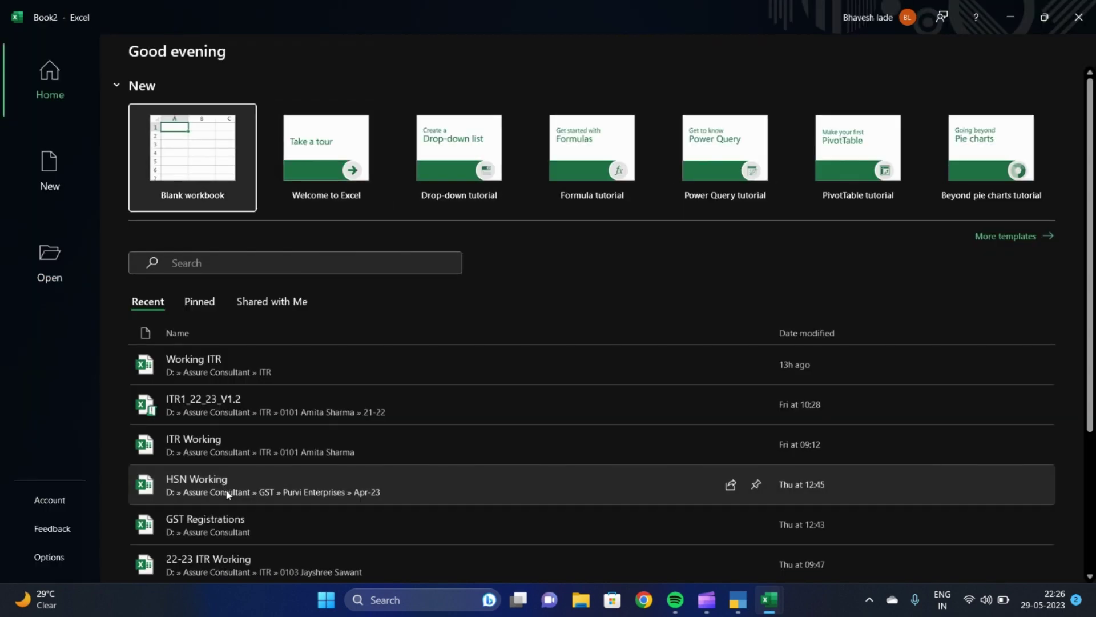
pyautogui.press('Return')
# Enter Alok in B3, Service in C4 and 40000 in D4
pyautogui.press('Down')
pyautogui.press('Down')
pyautogui.press('Right')
pyautogui.press('Right')
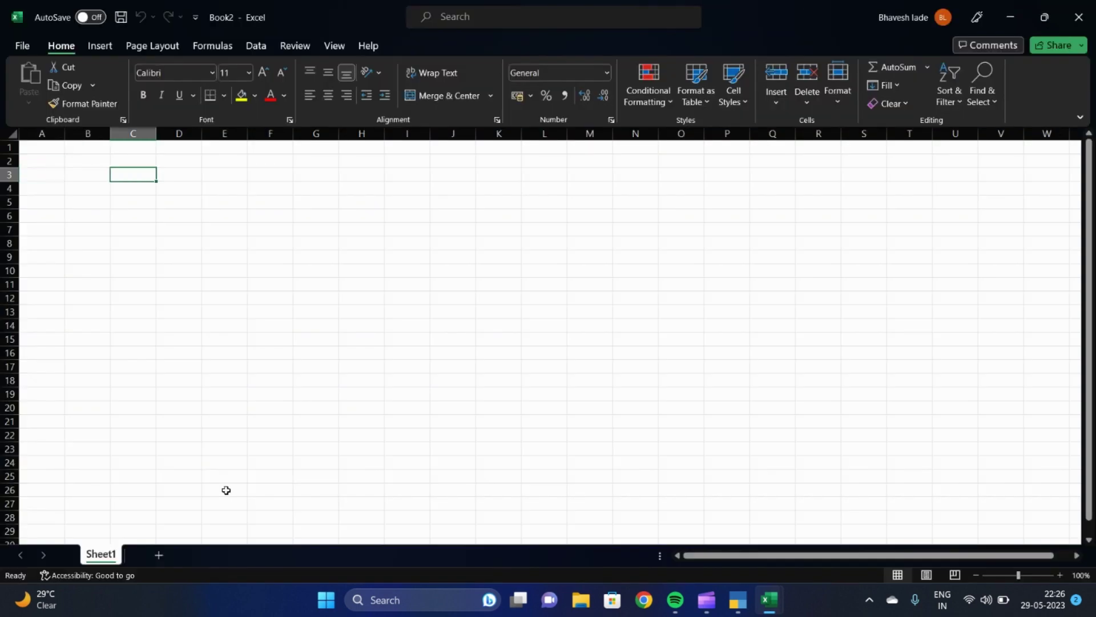
pyautogui.press('Left')
pyautogui.write('Alok')
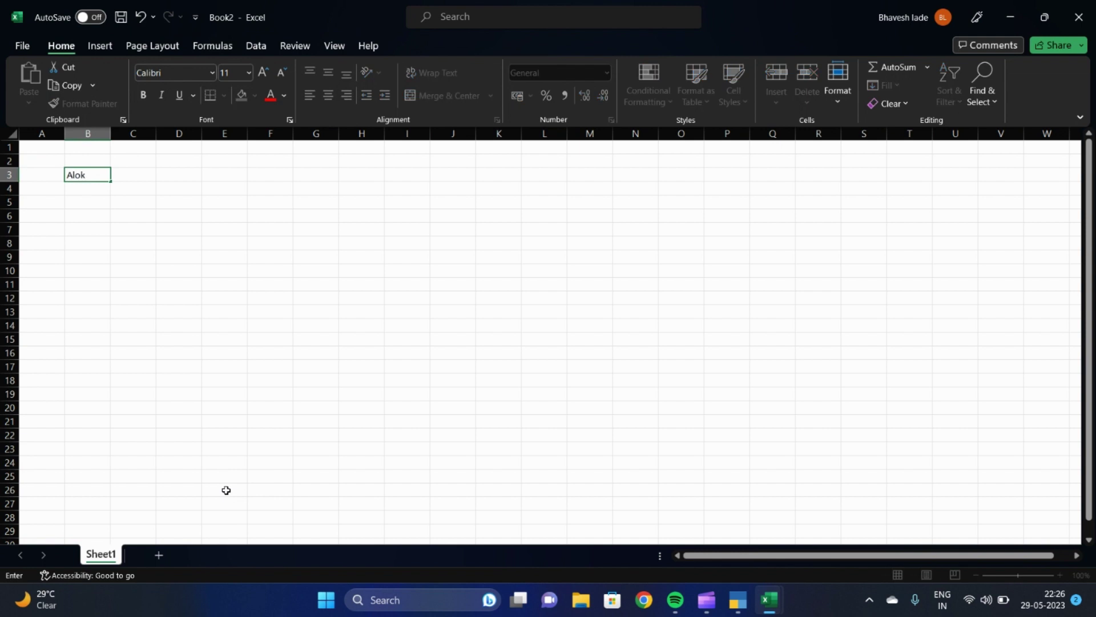
pyautogui.press('Return')
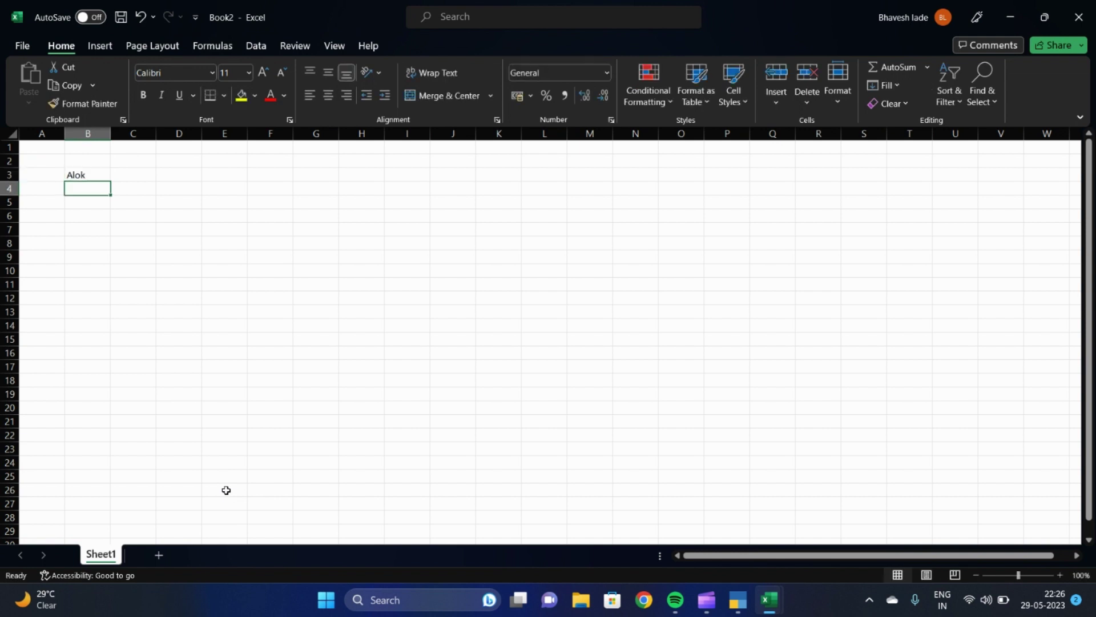
pyautogui.press('Right')
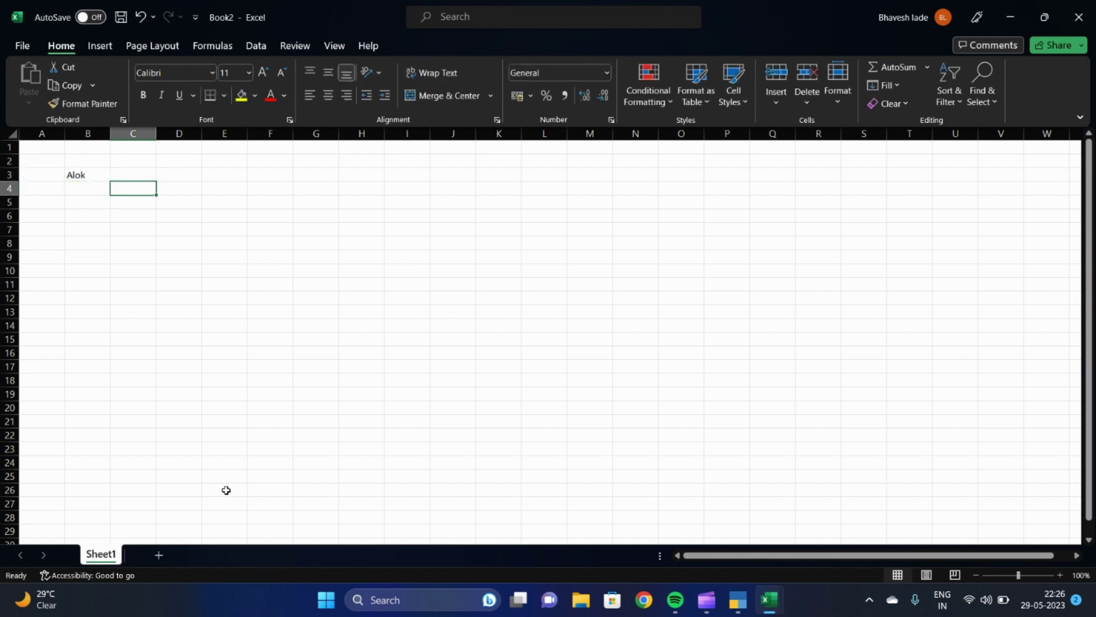
pyautogui.write('Service')
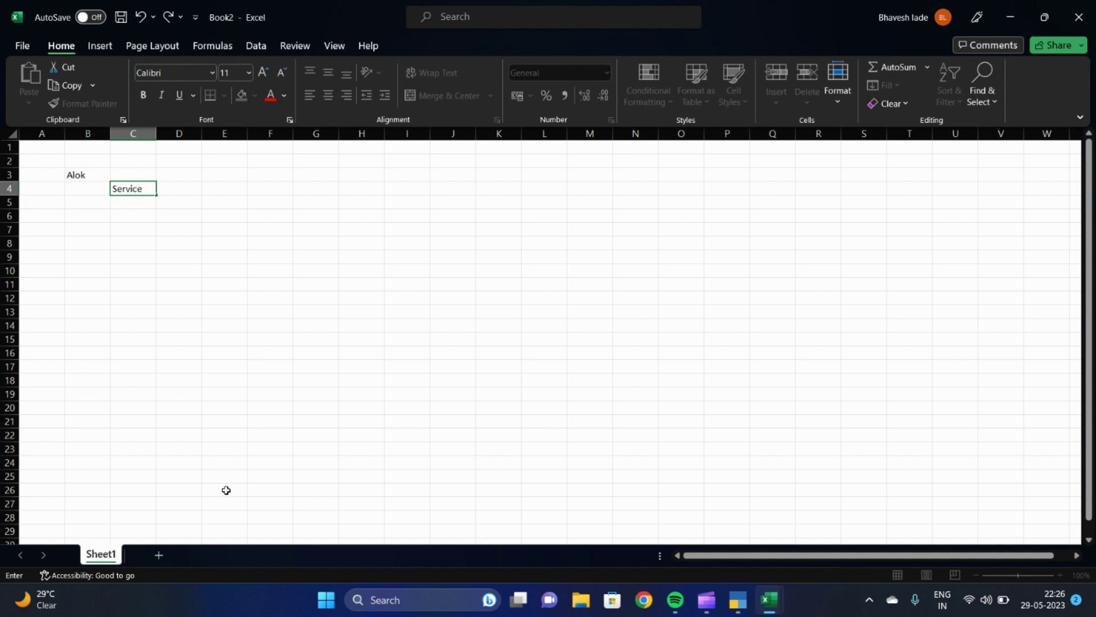
pyautogui.press('Return')
pyautogui.press('Up')
pyautogui.press('Right')
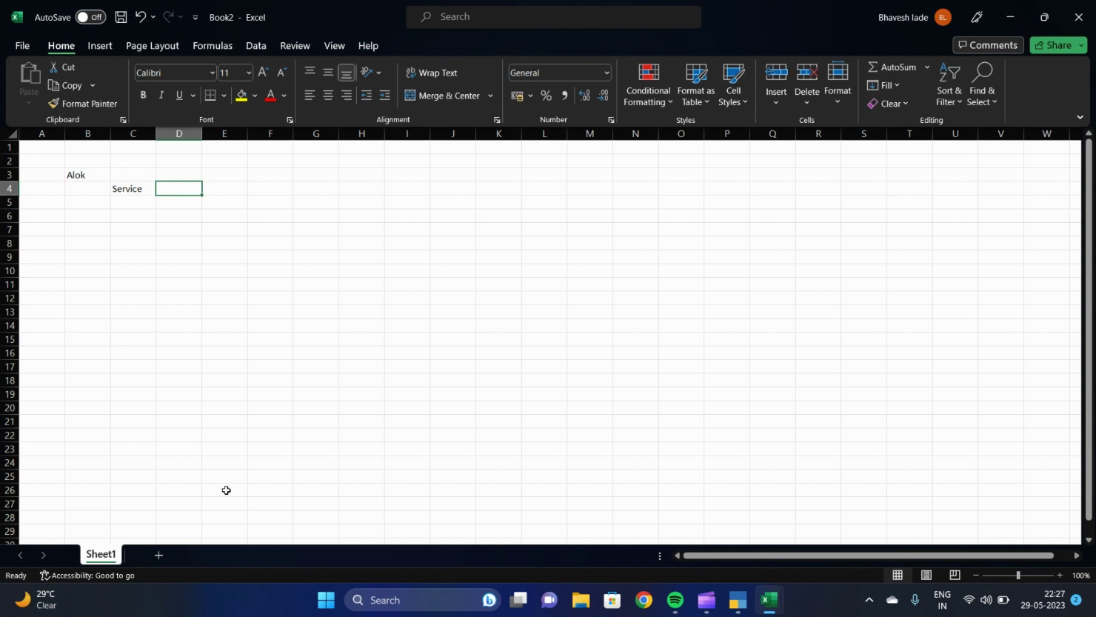
pyautogui.write('40000')
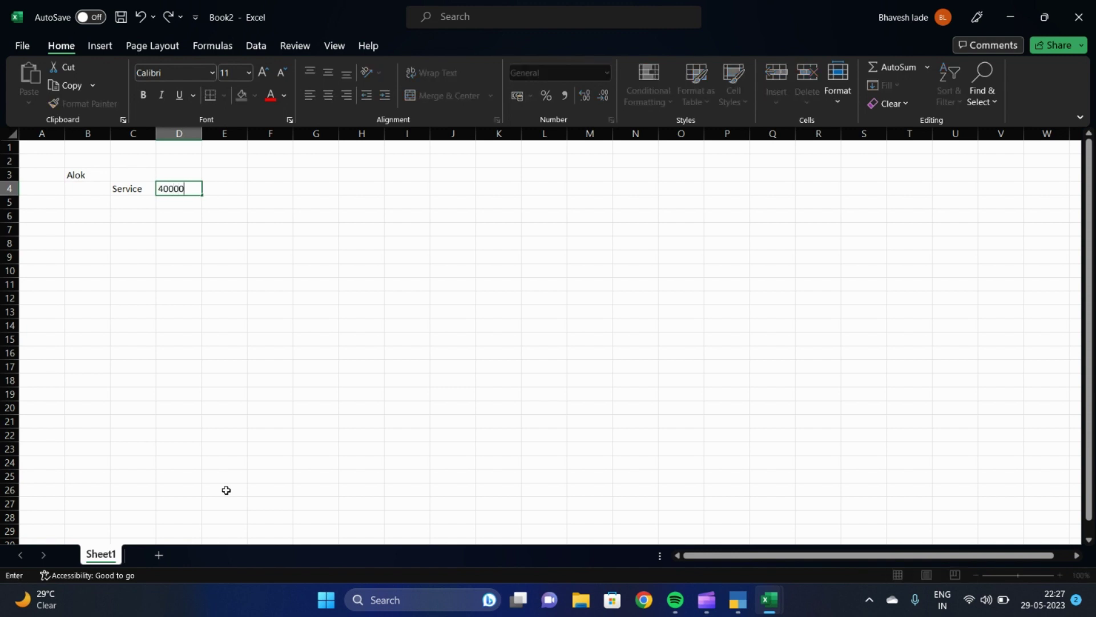
pyautogui.press('Return')
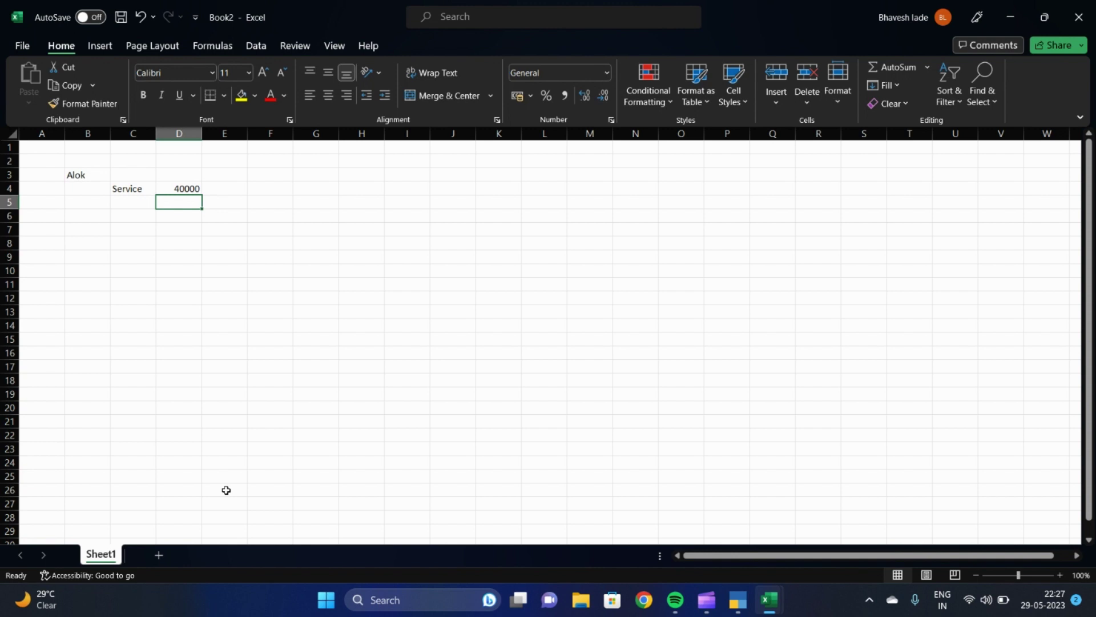
pyautogui.press('Up')
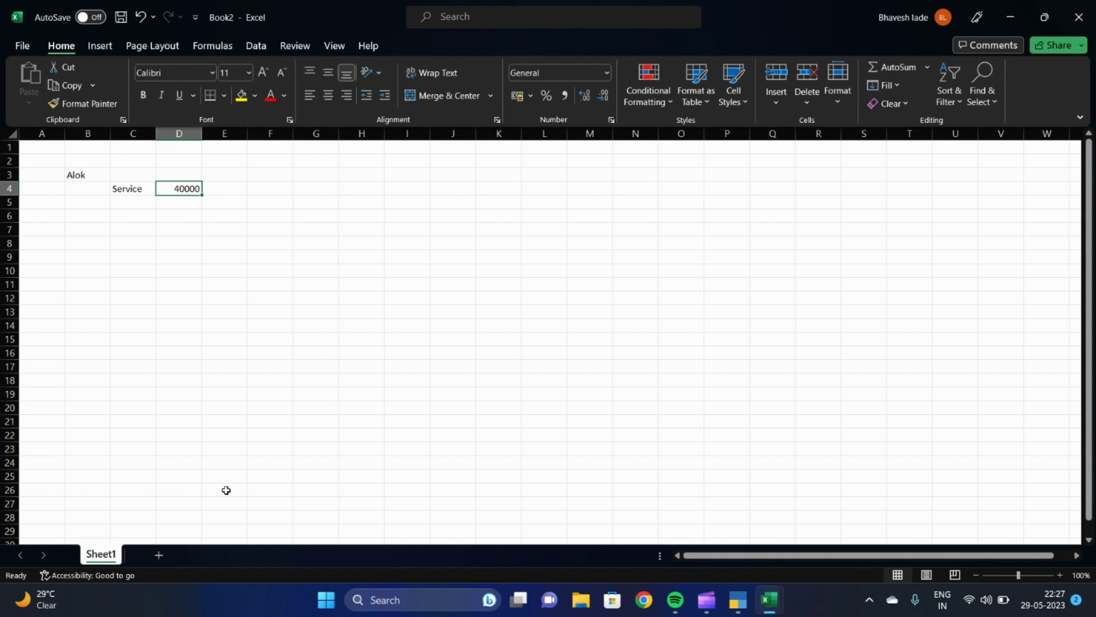
# Enter =D4/118*100 in E4 to get the taxable value 33898.31
pyautogui.press('Right')
pyautogui.write('=')
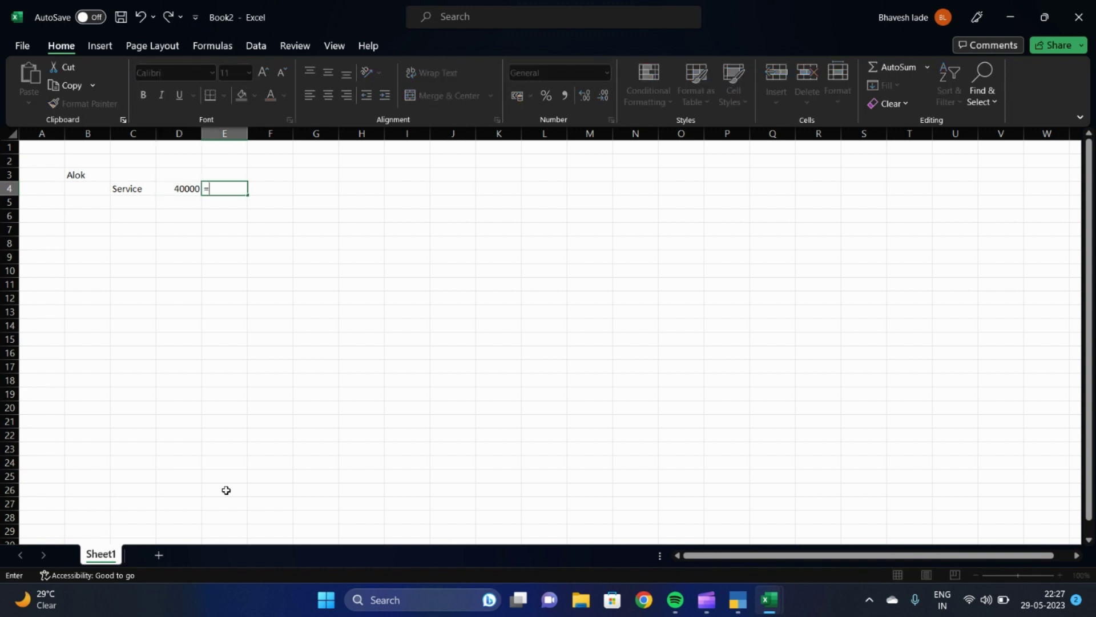
pyautogui.press('Left')
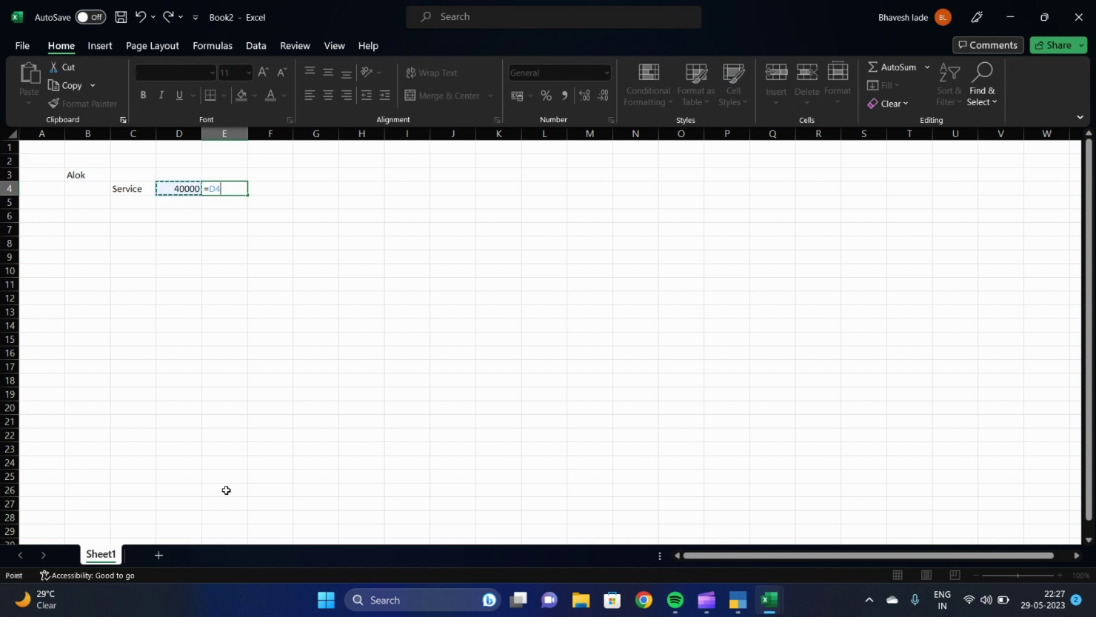
pyautogui.write('/188')
pyautogui.press('BackSpace')
pyautogui.press('BackSpace')
pyautogui.write('1')
pyautogui.write('8')
pyautogui.write('*100')
pyautogui.press('Return')
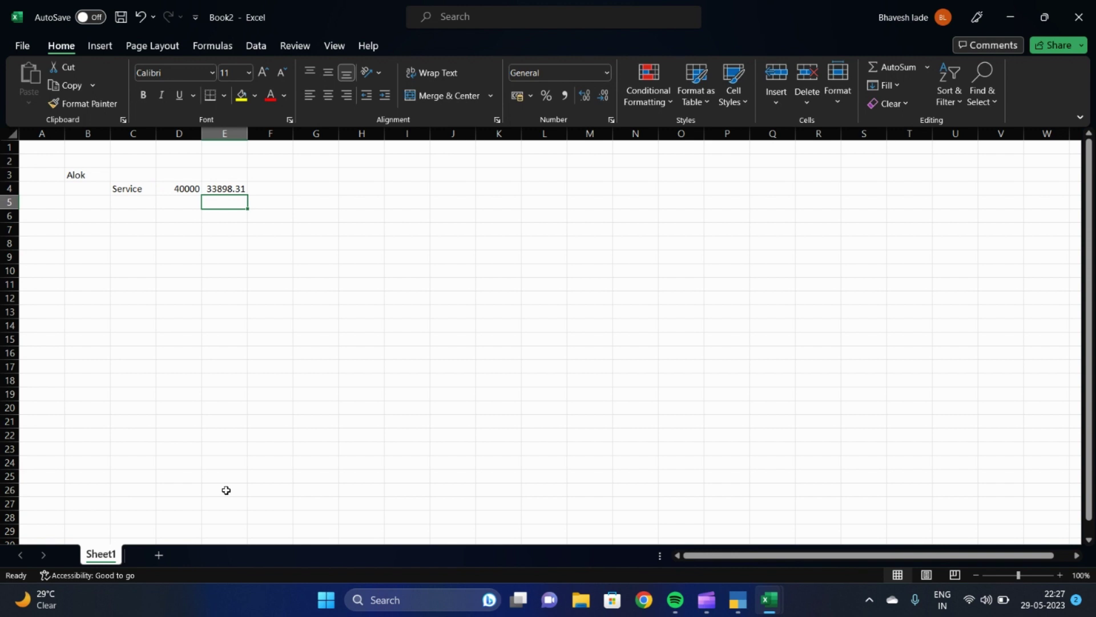
pyautogui.press('Up')
pyautogui.press('Down')
pyautogui.press('Up')
# Enter =E4*18% in F4 for GST of 6101.695 and review row 4
pyautogui.press('Right')
pyautogui.write('=')
pyautogui.press('Left')
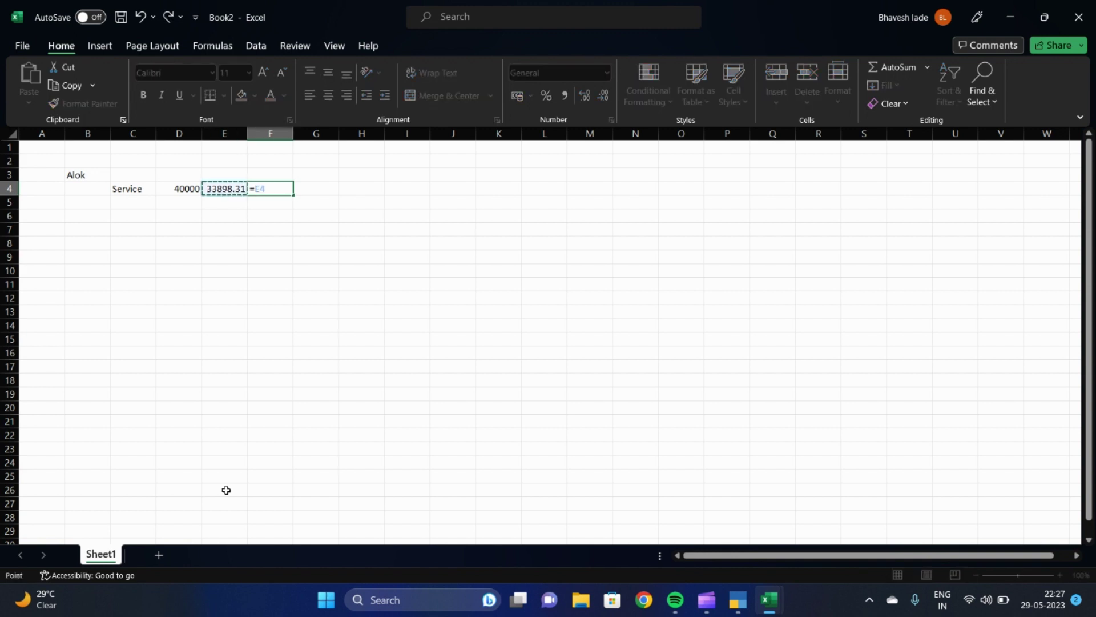
pyautogui.write('*18%')
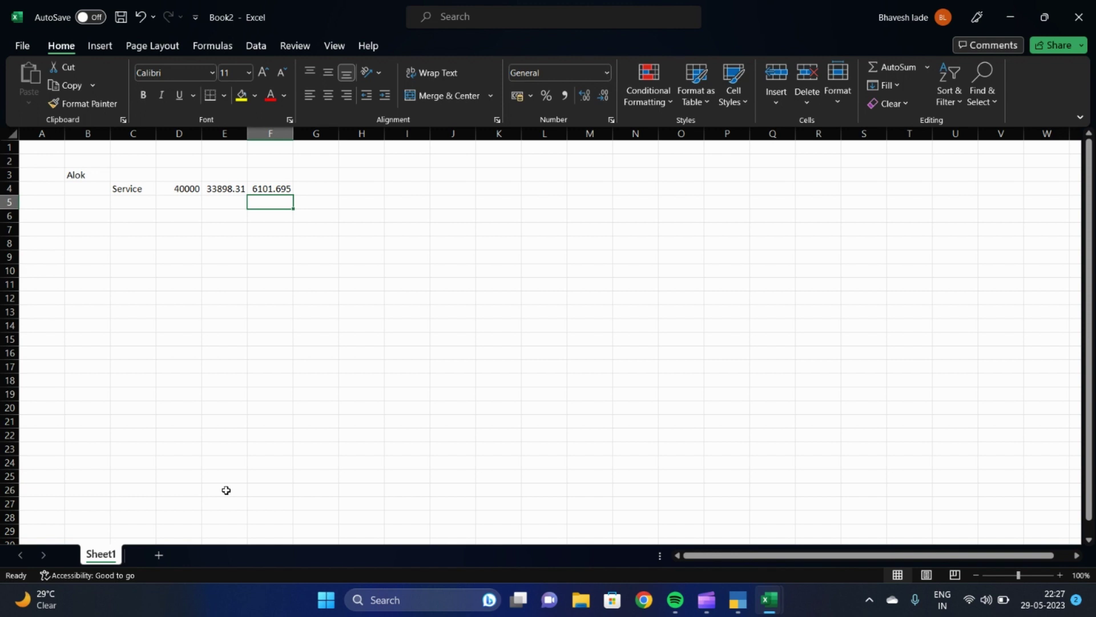
pyautogui.press('Up')
pyautogui.press('Left')
pyautogui.press('Left')
pyautogui.press('Right')
pyautogui.press('Right')
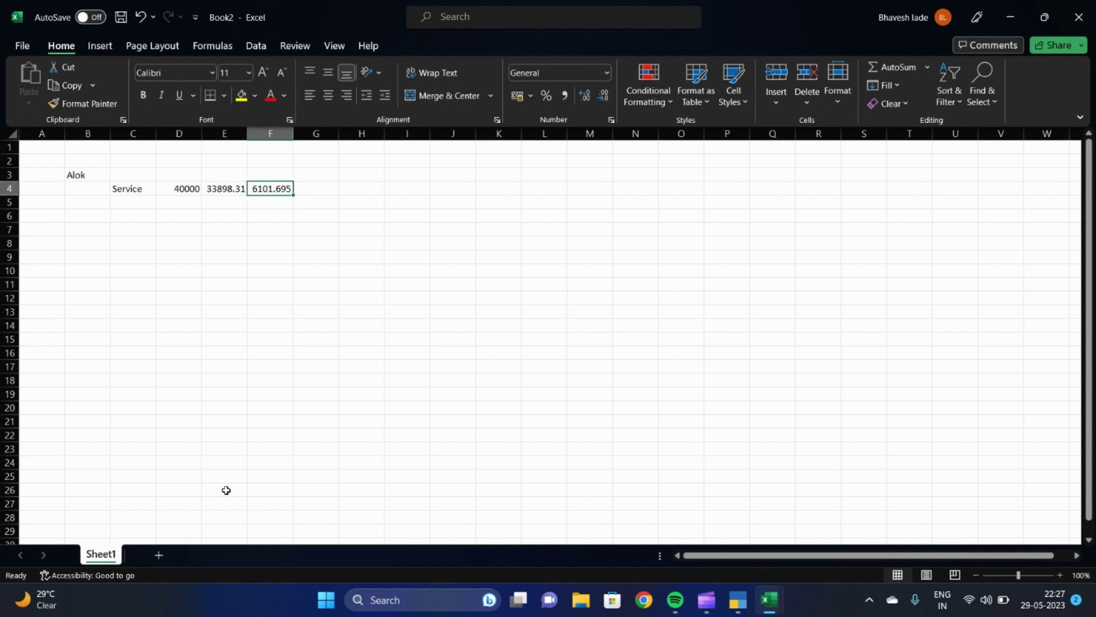
pyautogui.press('Left')
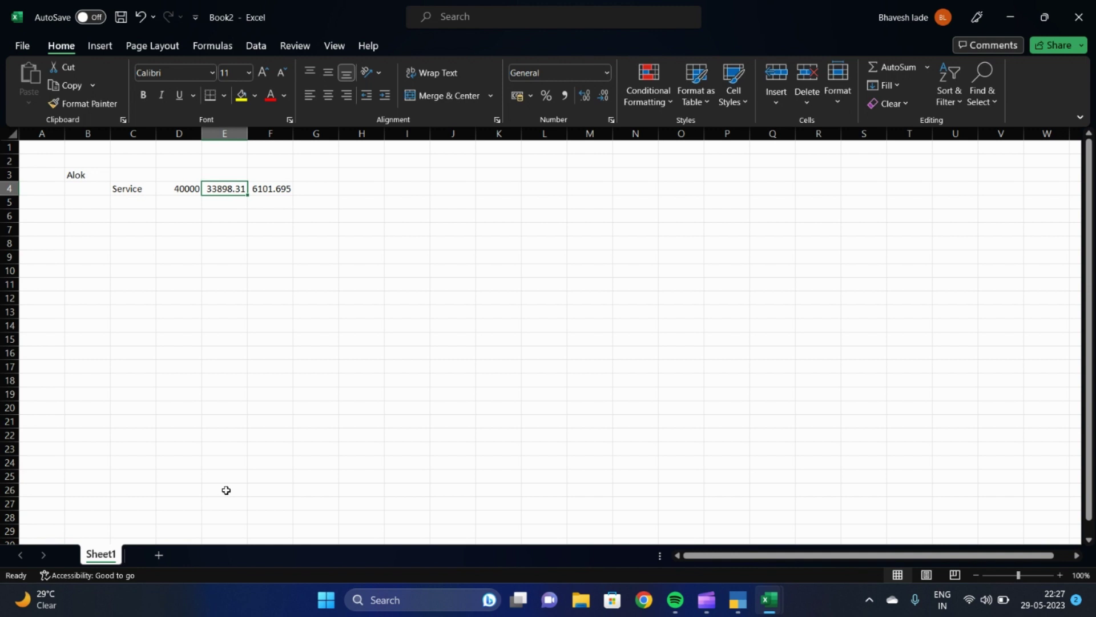
pyautogui.press('Left')
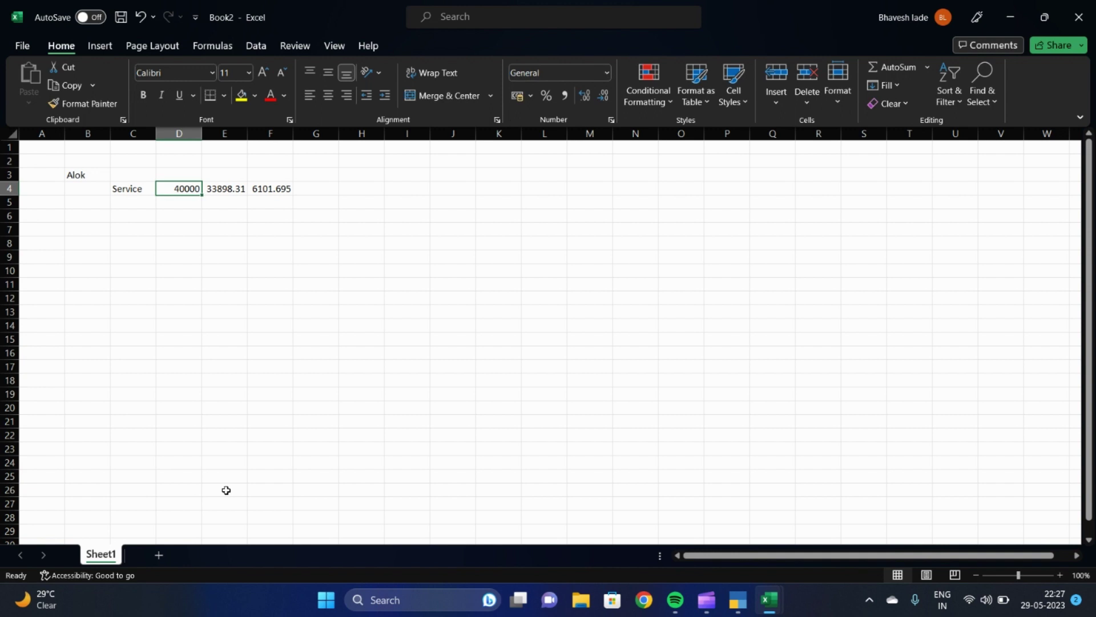
pyautogui.press('Left')
pyautogui.press('Left')
# Enter the party's PAN in cell B4
pyautogui.press('Up')
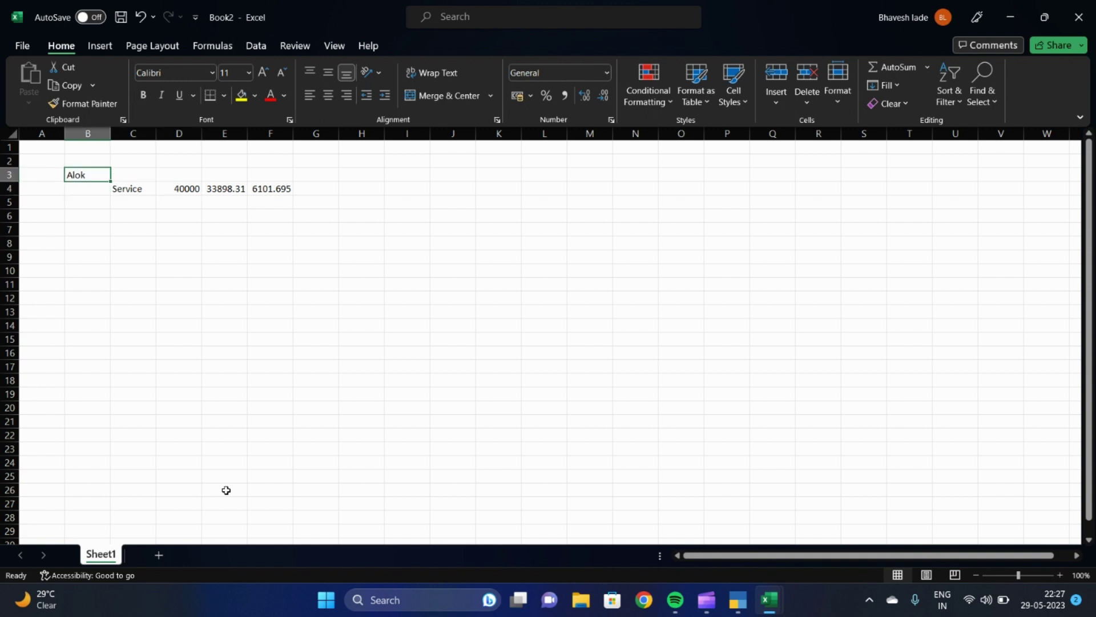
pyautogui.press('Down')
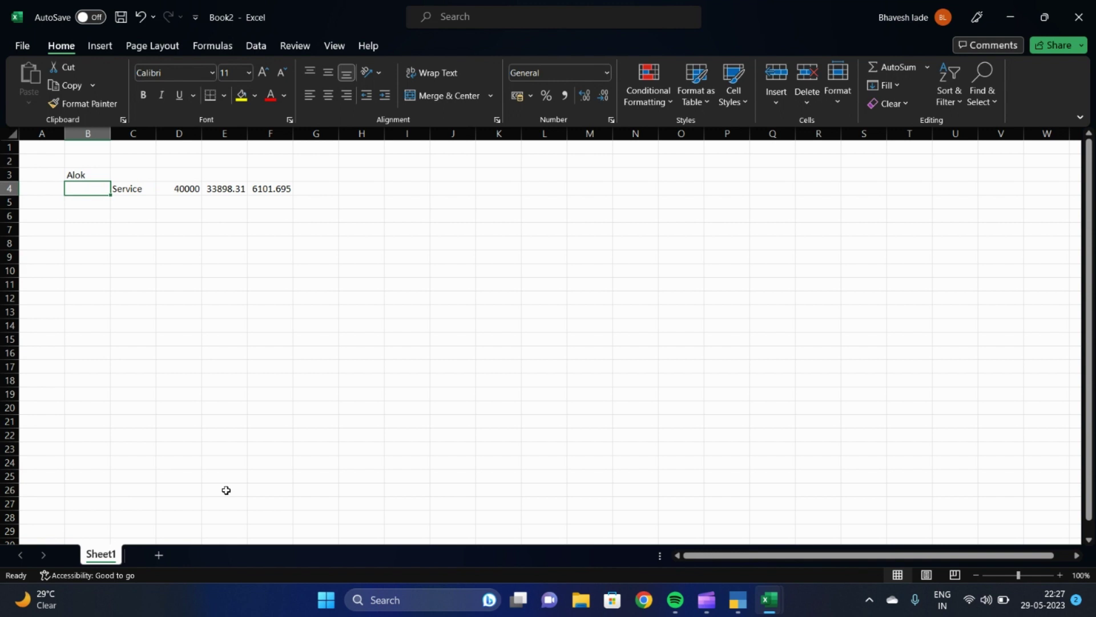
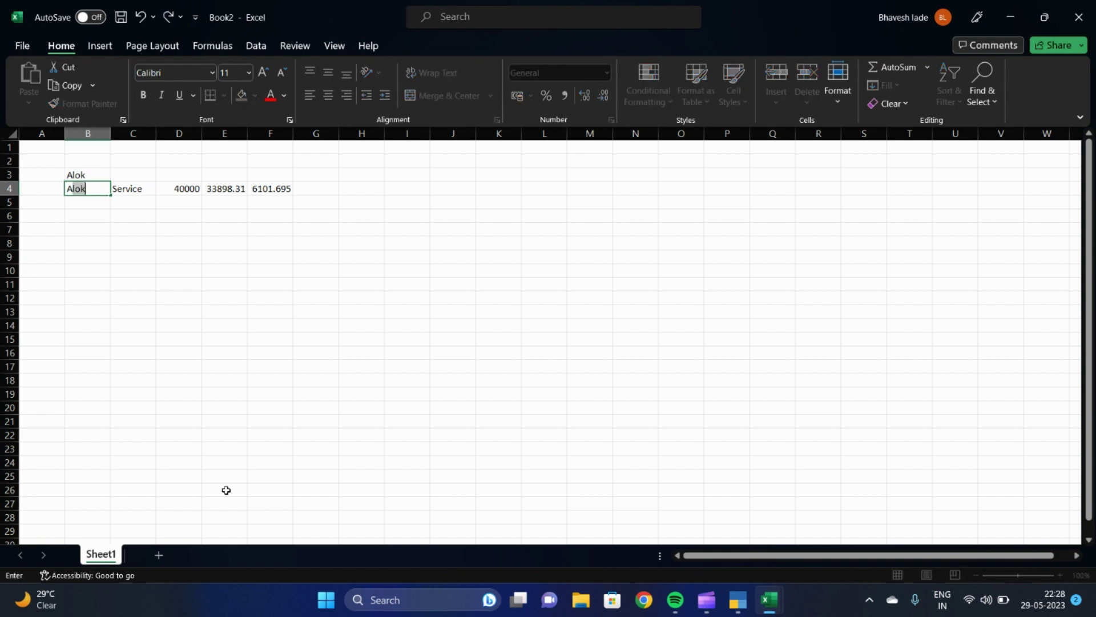
pyautogui.press('Return')
pyautogui.press('Up')
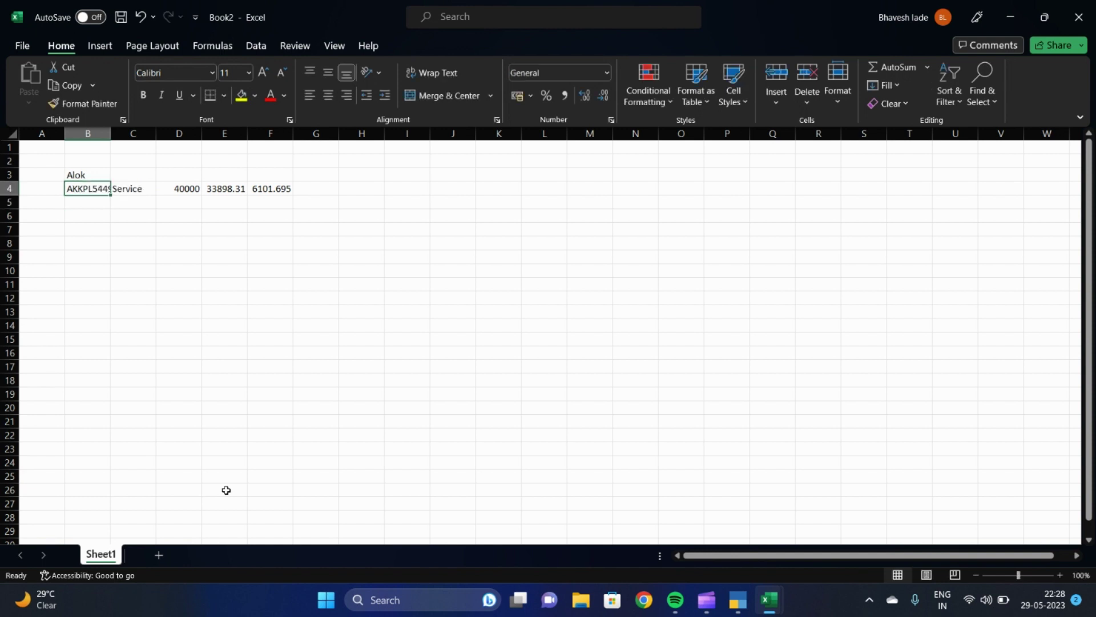
# Autofit column B to the PAN and make B4 bold
pyautogui.click(110, 145)
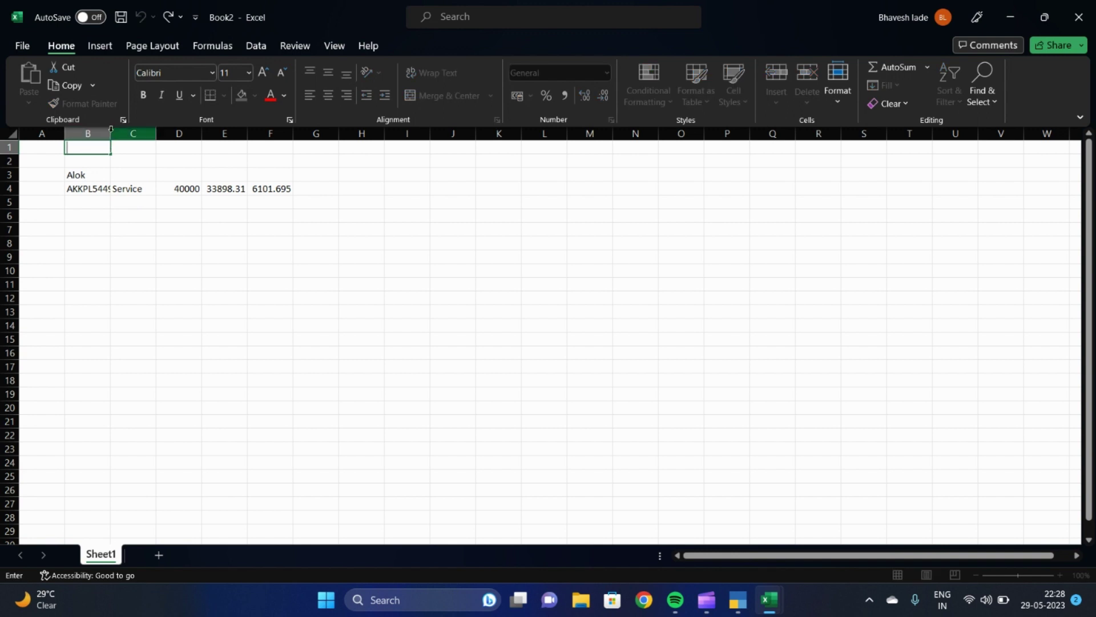
pyautogui.doubleClick(110, 133)
pyautogui.click(99, 201)
pyautogui.click(98, 189)
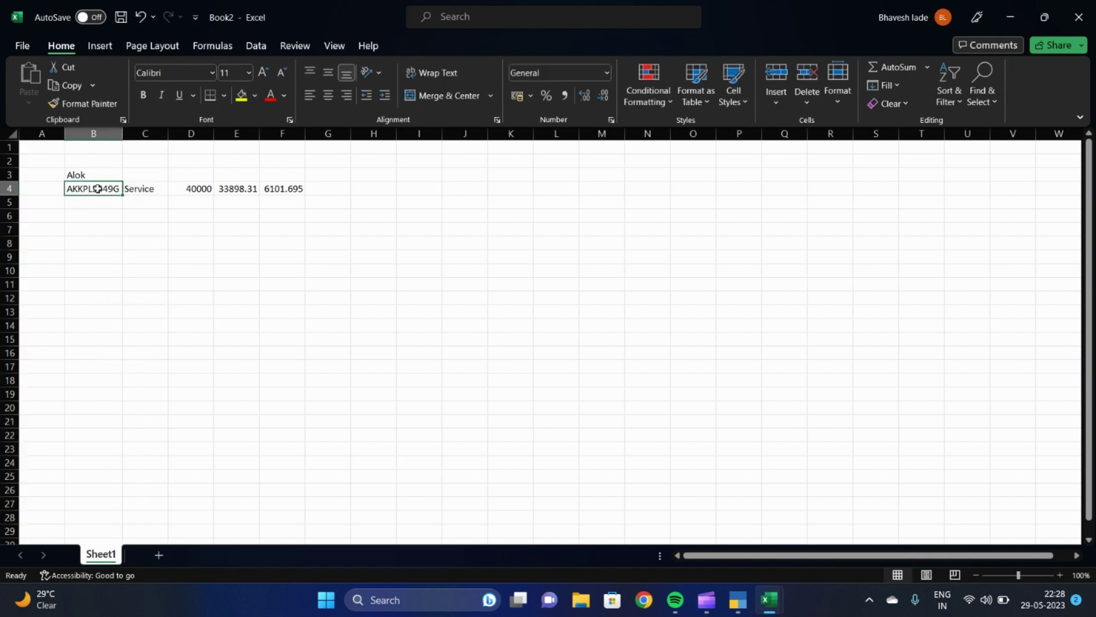
pyautogui.click(144, 94)
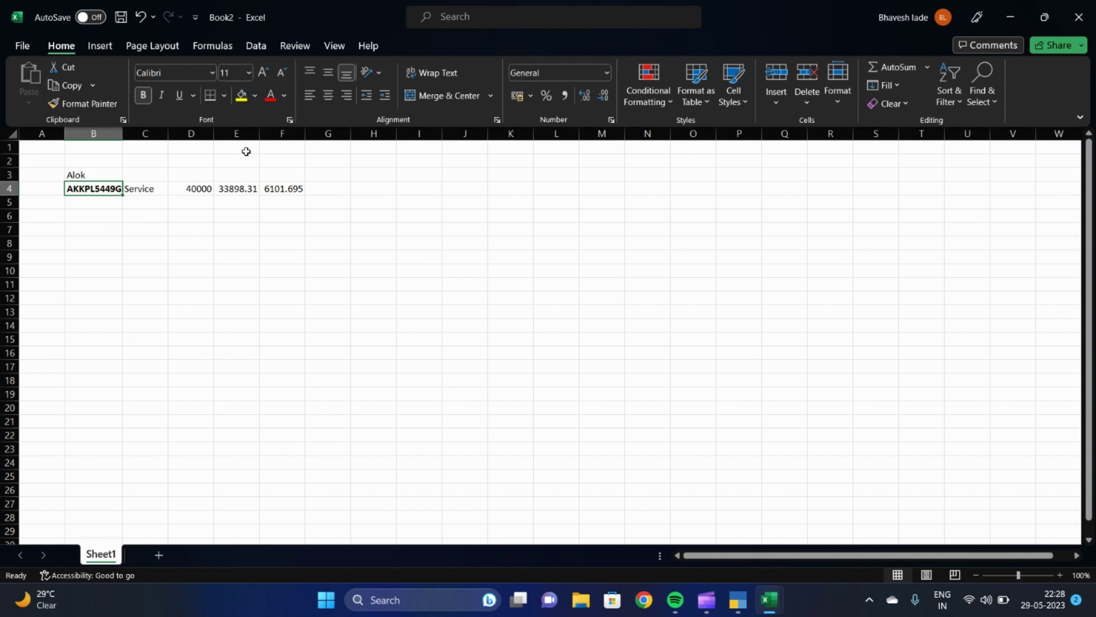
# Zoom in and correct the PAN's fourth letter from P to C
pyautogui.click(1060, 574)
pyautogui.click(1061, 574)
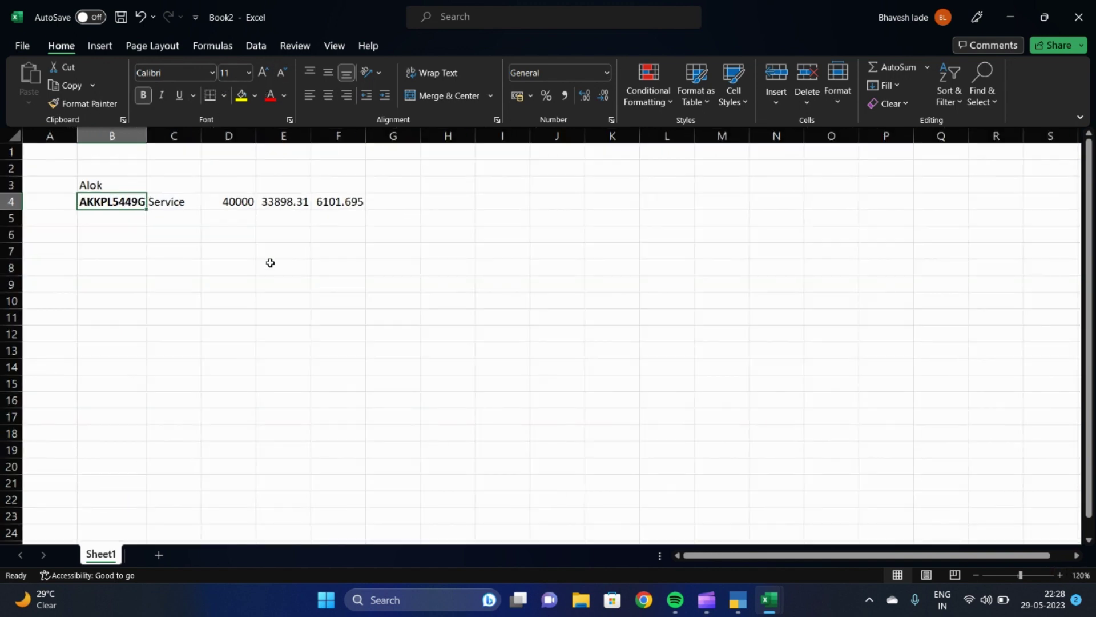
pyautogui.doubleClick(108, 202)
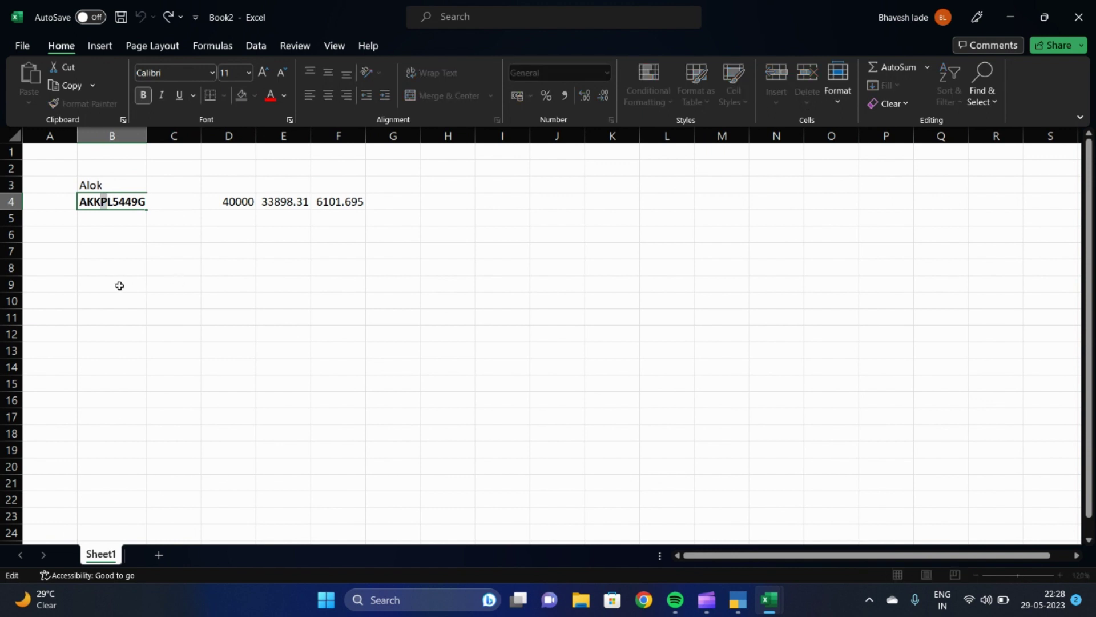
pyautogui.press('BackSpace')
pyautogui.write('C')
# Enter F,C in cell B7
pyautogui.click(107, 250)
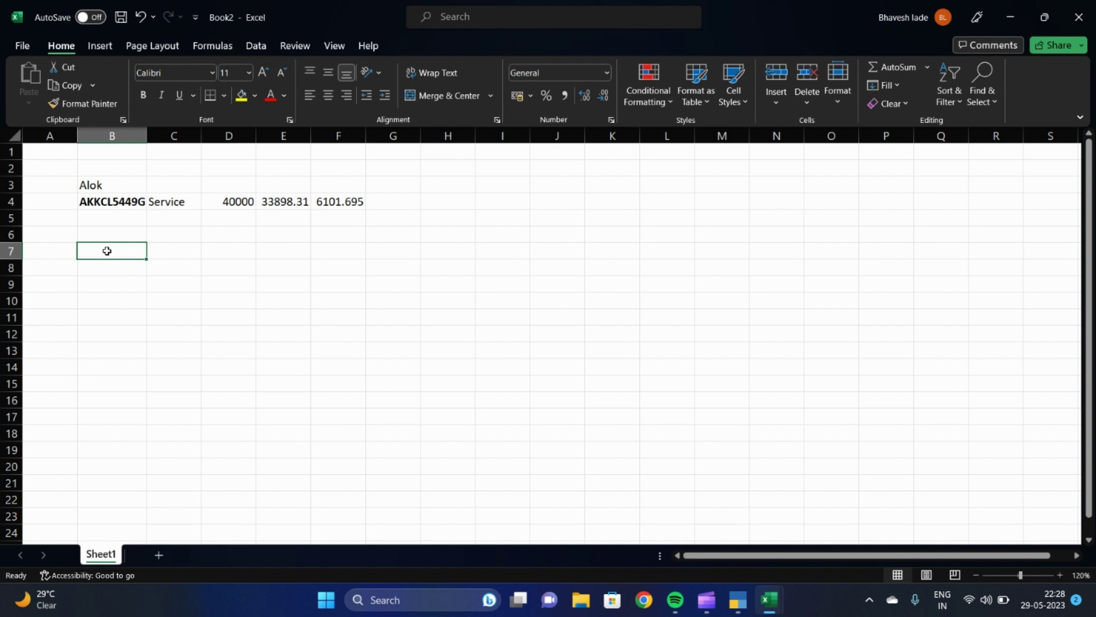
pyautogui.write('fc')
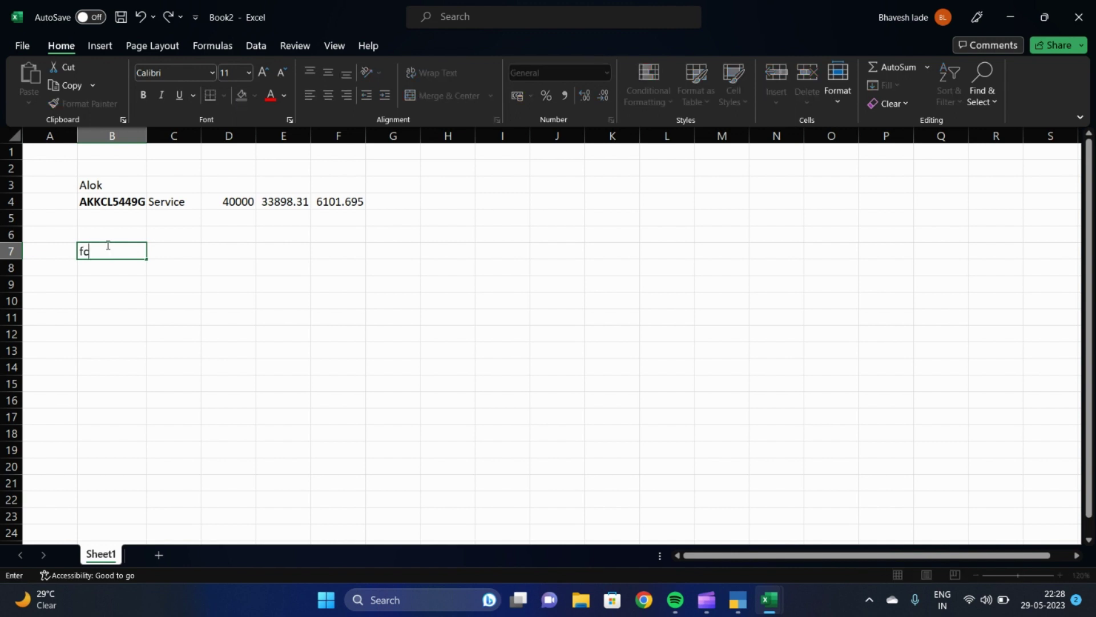
pyautogui.press('BackSpace')
pyautogui.press('BackSpace')
pyautogui.write('C')
pyautogui.press('BackSpace')
pyautogui.write('F,C')
pyautogui.press('Return')
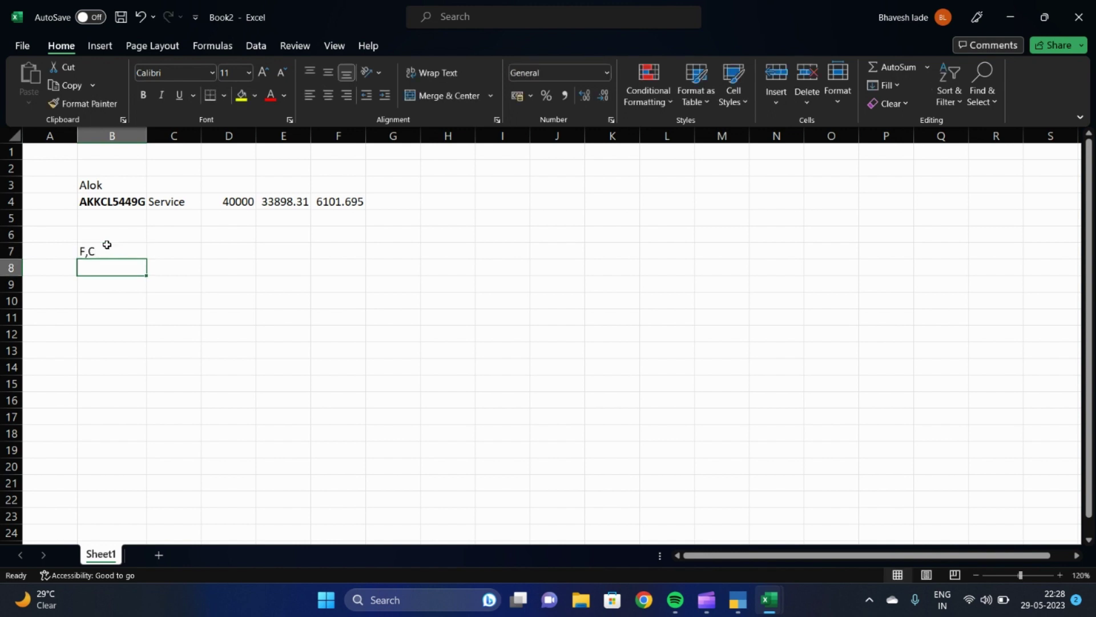
# Enter Firm, Company in C7 and the 2% rate in E7
pyautogui.press('Up')
pyautogui.press('Right')
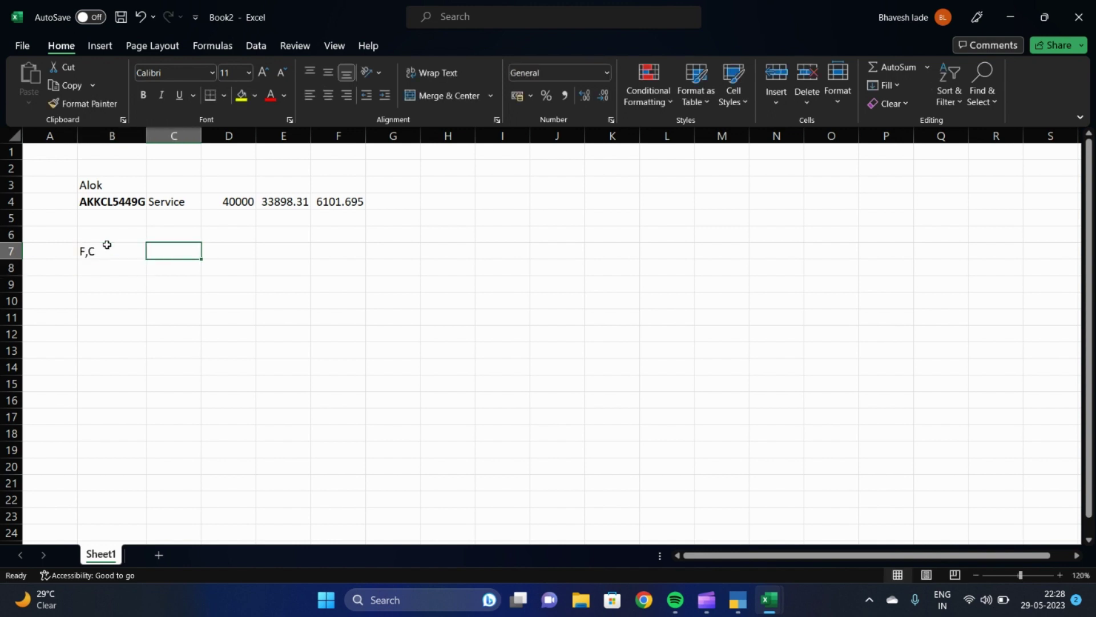
pyautogui.write('fIR')
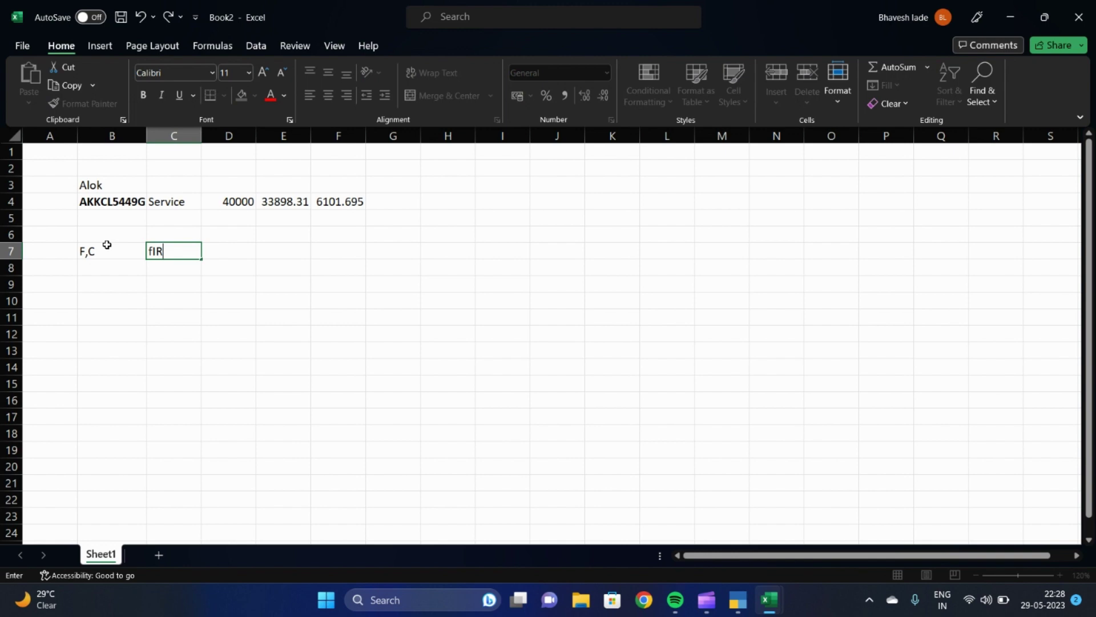
pyautogui.press('BackSpace')
pyautogui.press('BackSpace')
pyautogui.press('BackSpace')
pyautogui.write('Firm, Company')
pyautogui.press('Tab')
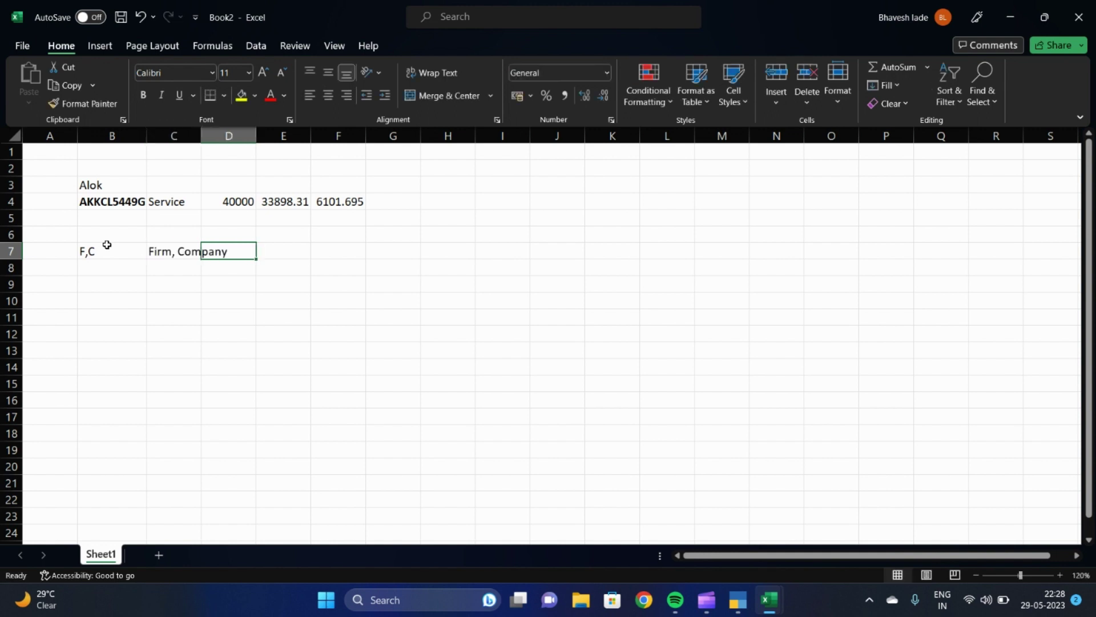
pyautogui.press('Tab')
pyautogui.write('2%')
pyautogui.press('Return')
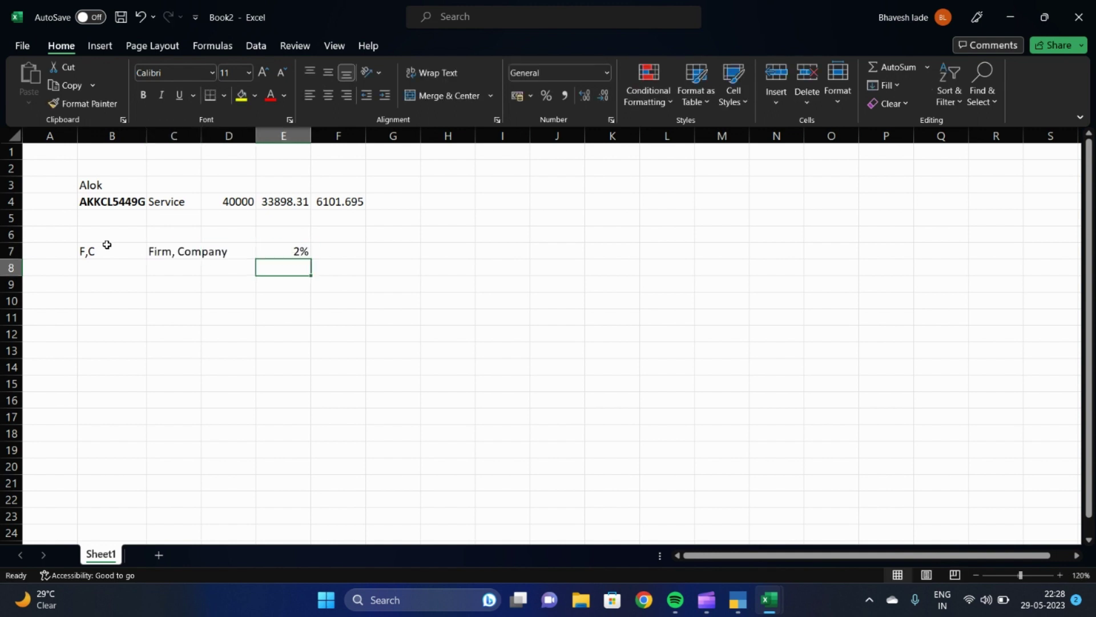
# Add the heading TDS in cell E6
pyautogui.press('Left')
pyautogui.press('Up')
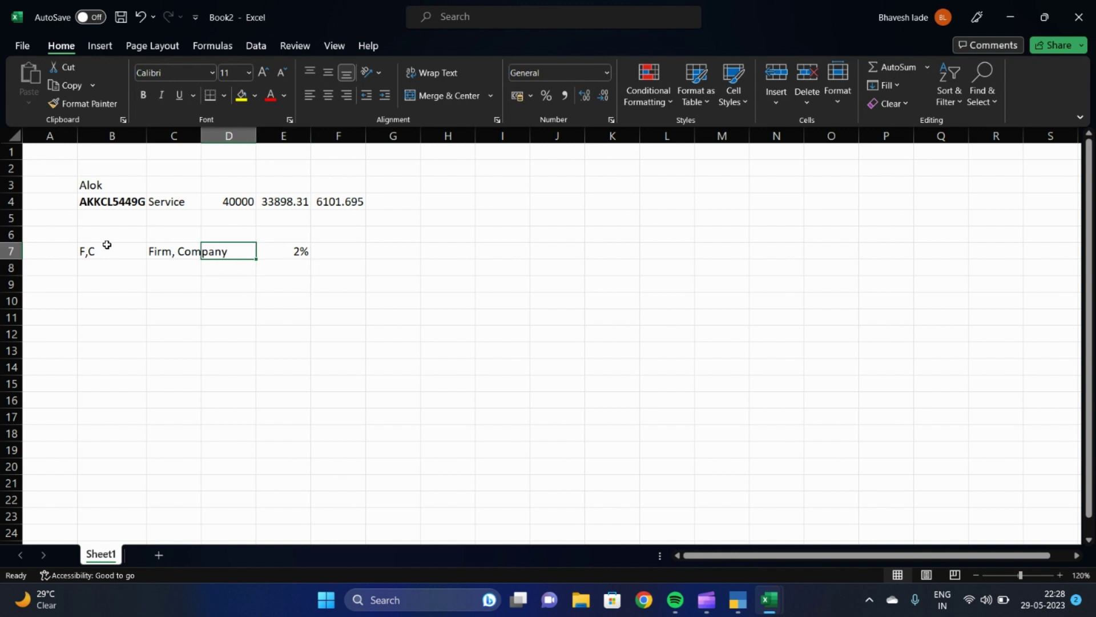
pyautogui.press('Up')
pyautogui.press('Right')
pyautogui.write('TDS')
pyautogui.press('Return')
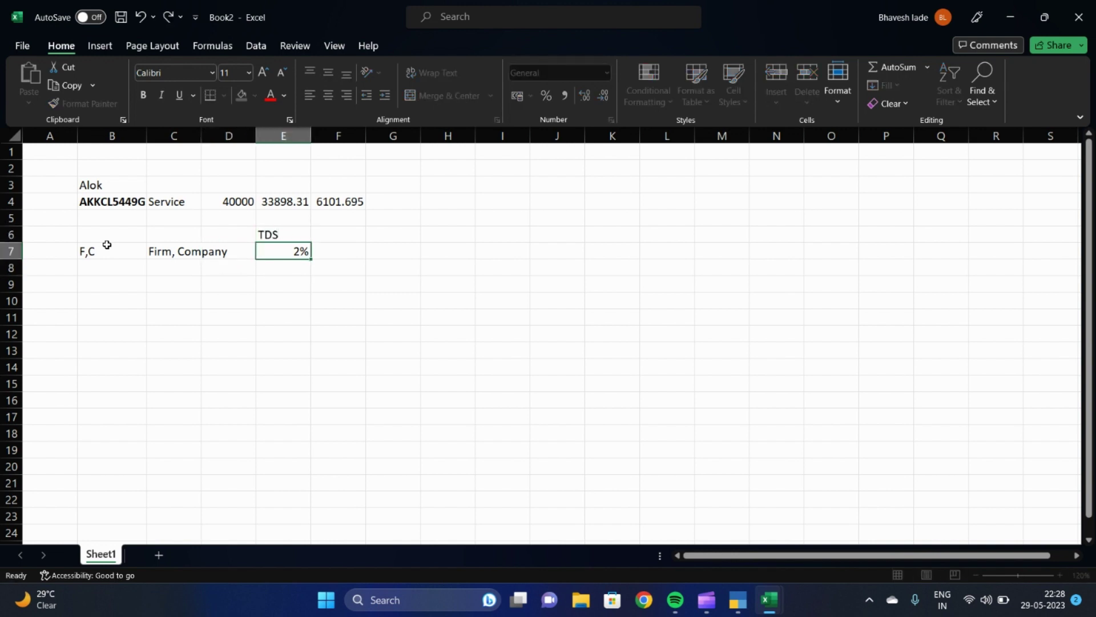
pyautogui.press('Down')
pyautogui.press('Left')
pyautogui.press('Left')
pyautogui.press('Left')
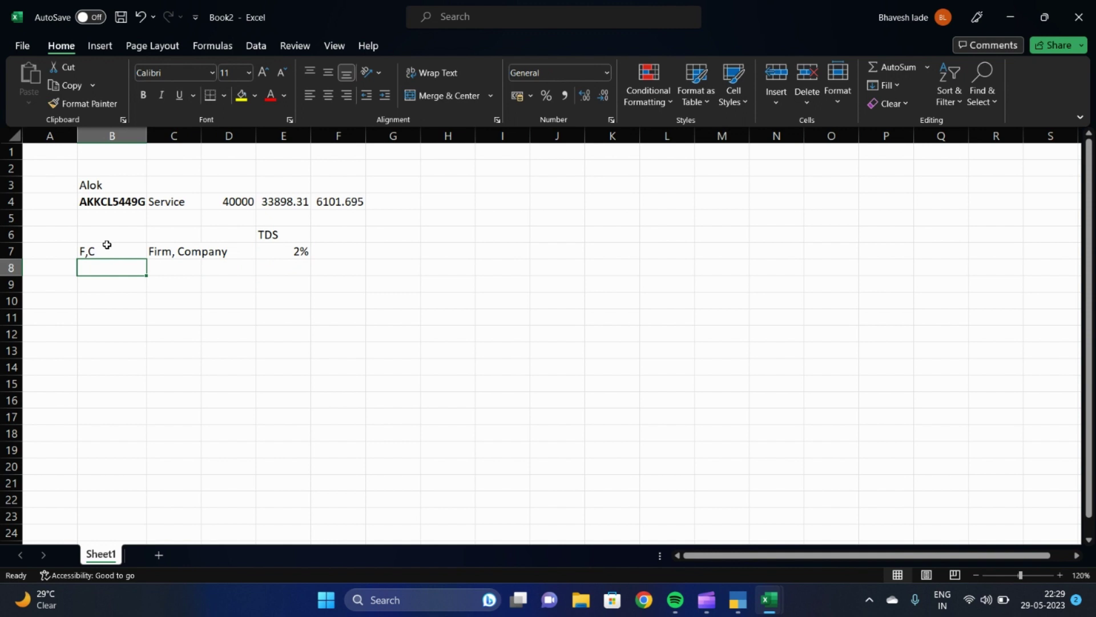
# Enter PH in B8, Propritor in C8 and 1% in E8
pyautogui.write('PH')
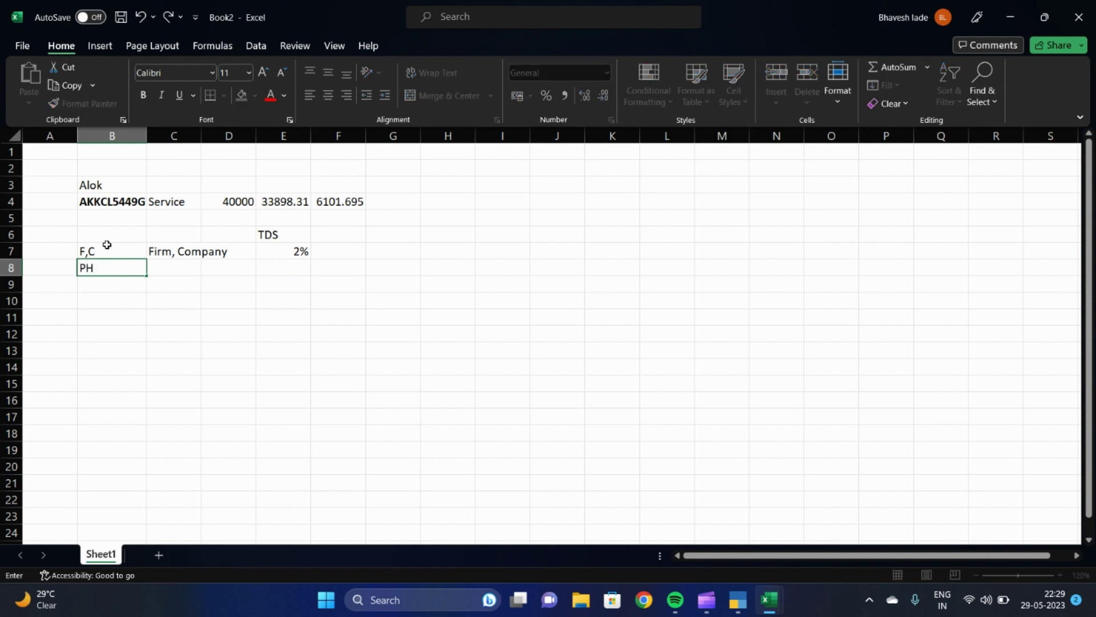
pyautogui.press('Return')
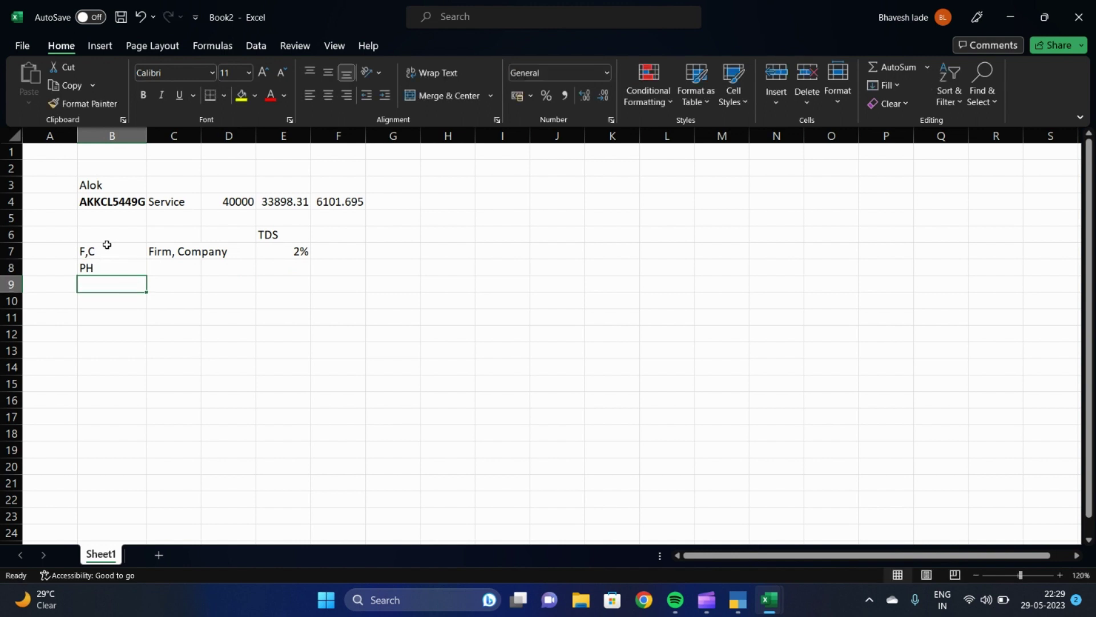
pyautogui.press('Up')
pyautogui.press('Right')
pyautogui.write('P')
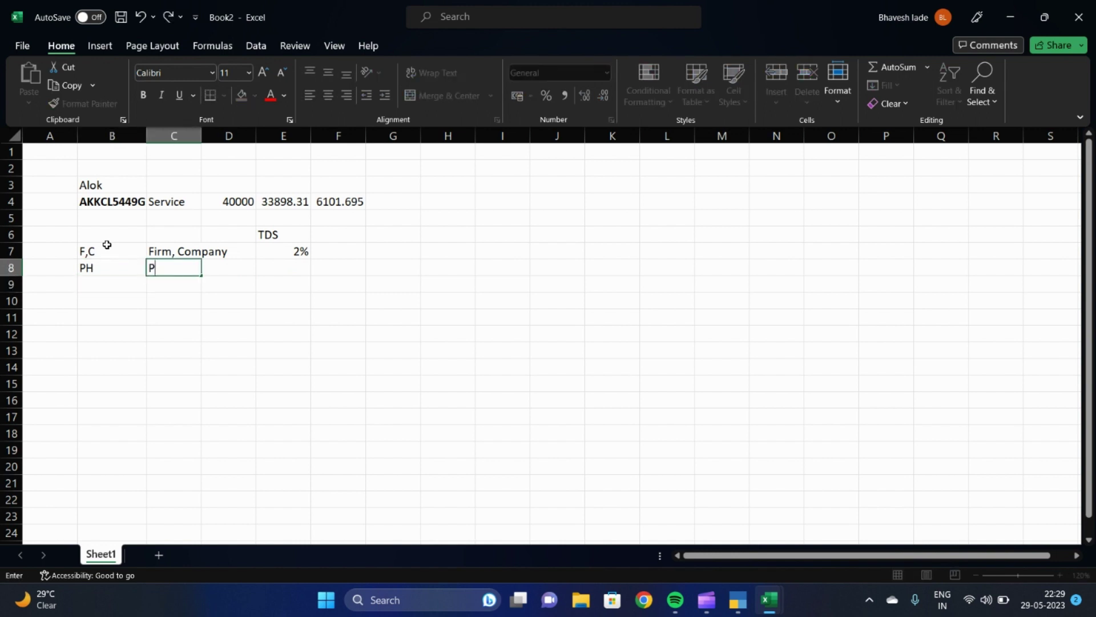
pyautogui.write('ropritor')
pyautogui.press('Return')
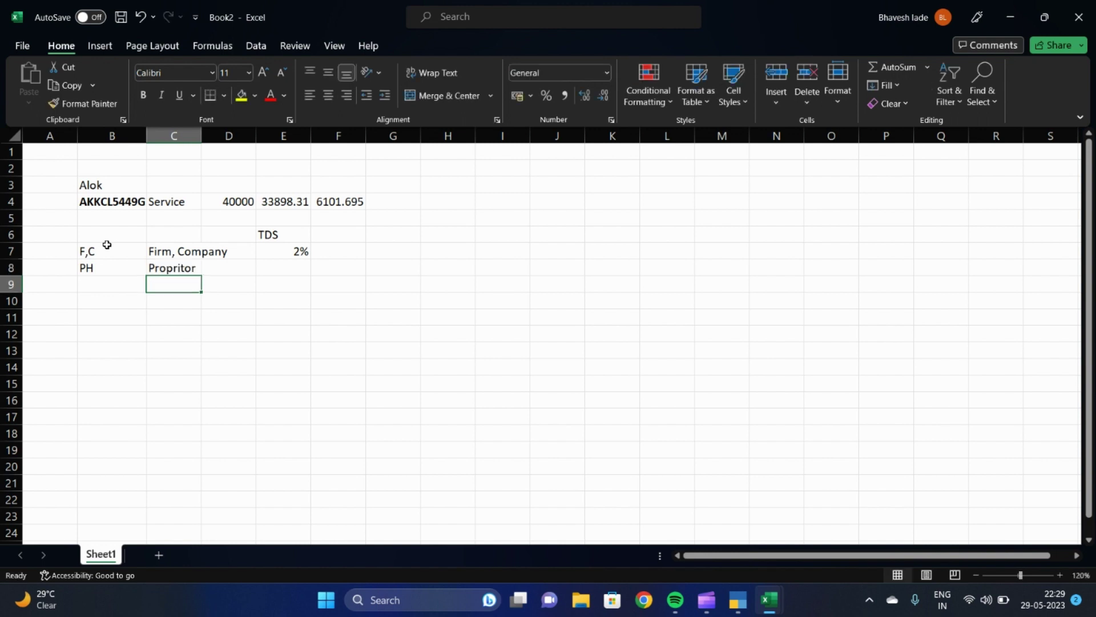
pyautogui.press('Up')
pyautogui.press('Right')
pyautogui.press('Right')
pyautogui.write('1%')
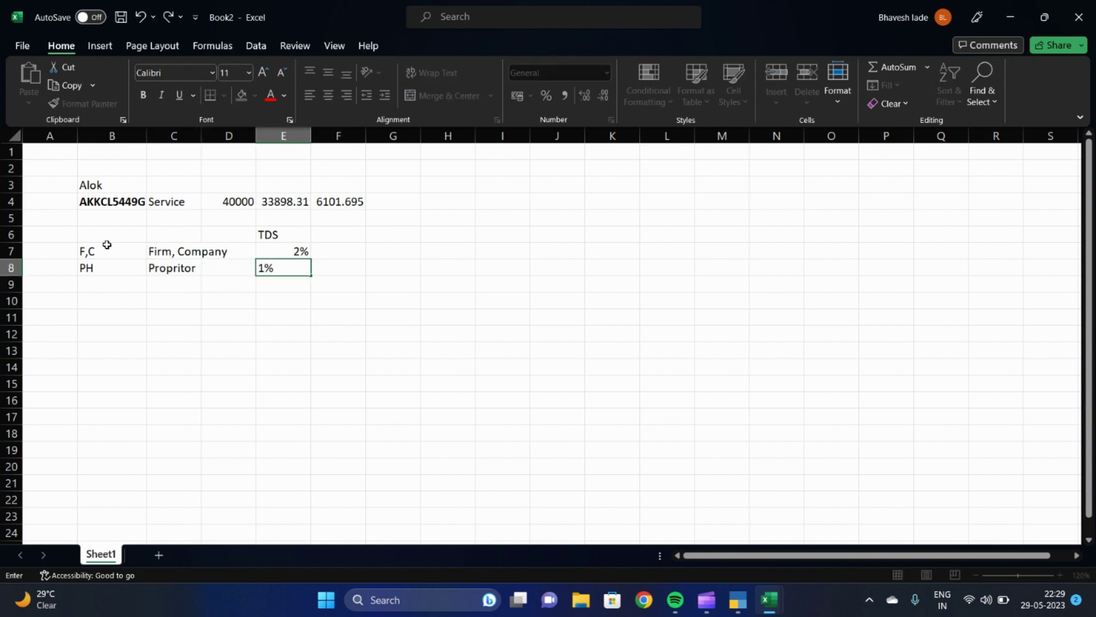
pyautogui.press('Return')
pyautogui.press('Return')
# Review the 2% and 1% rate cells in E7 and E8
pyautogui.press('Up')
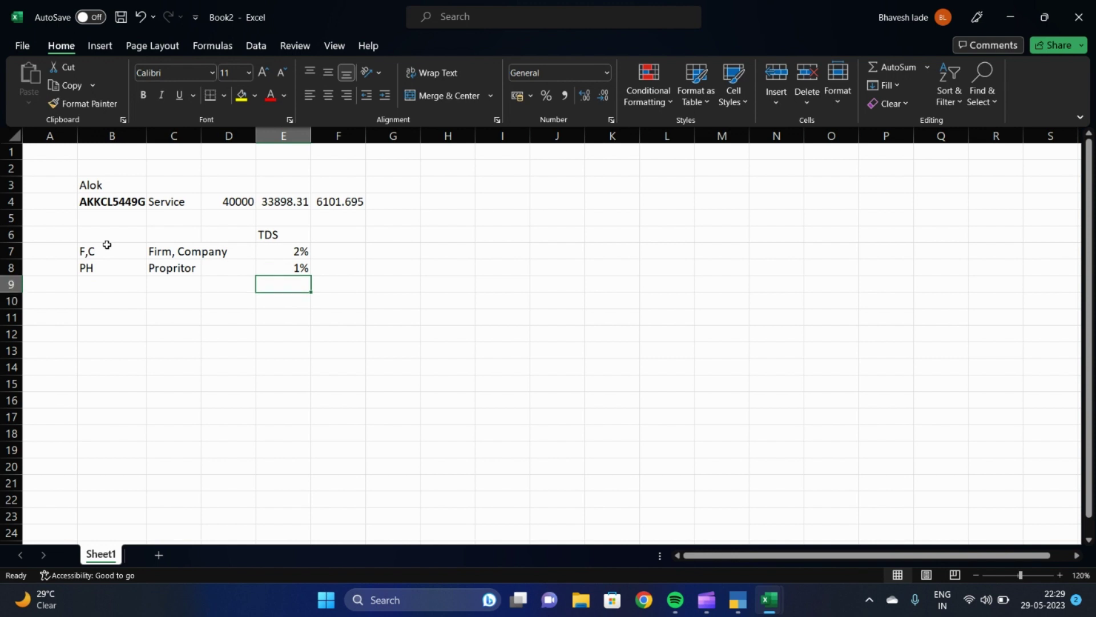
pyautogui.press('Down')
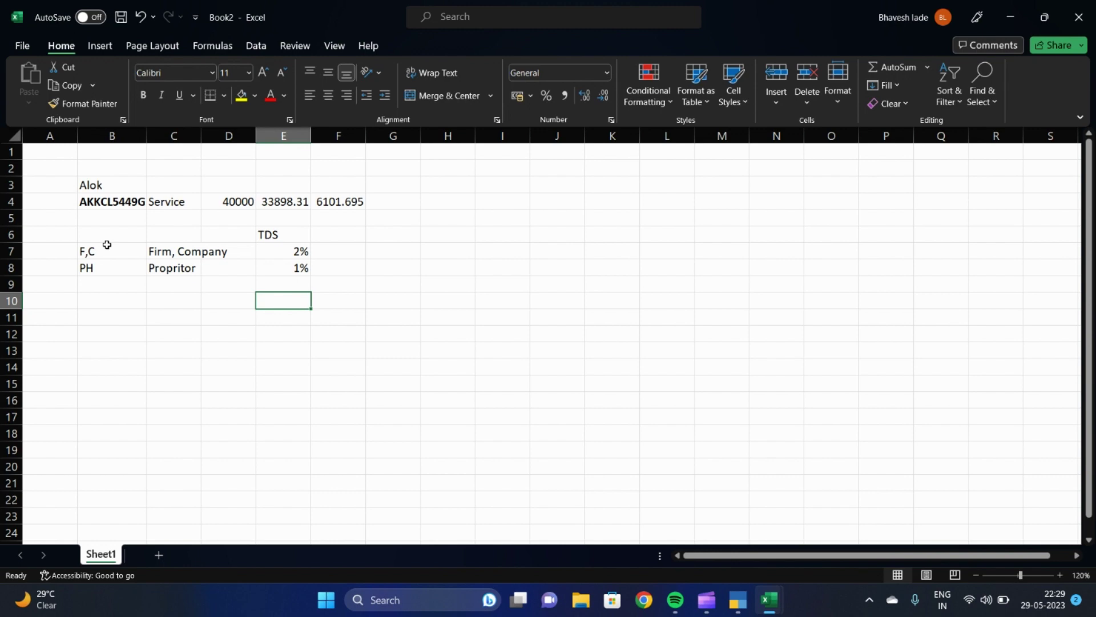
pyautogui.press('Up')
pyautogui.press('Up')
pyautogui.press('Up')
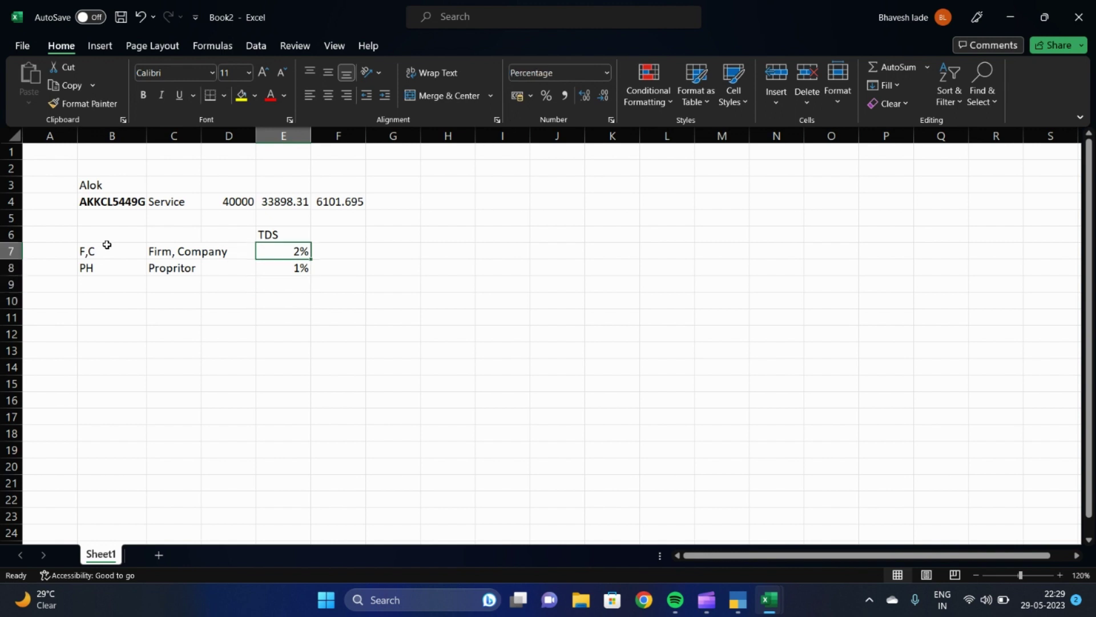
pyautogui.press('Down')
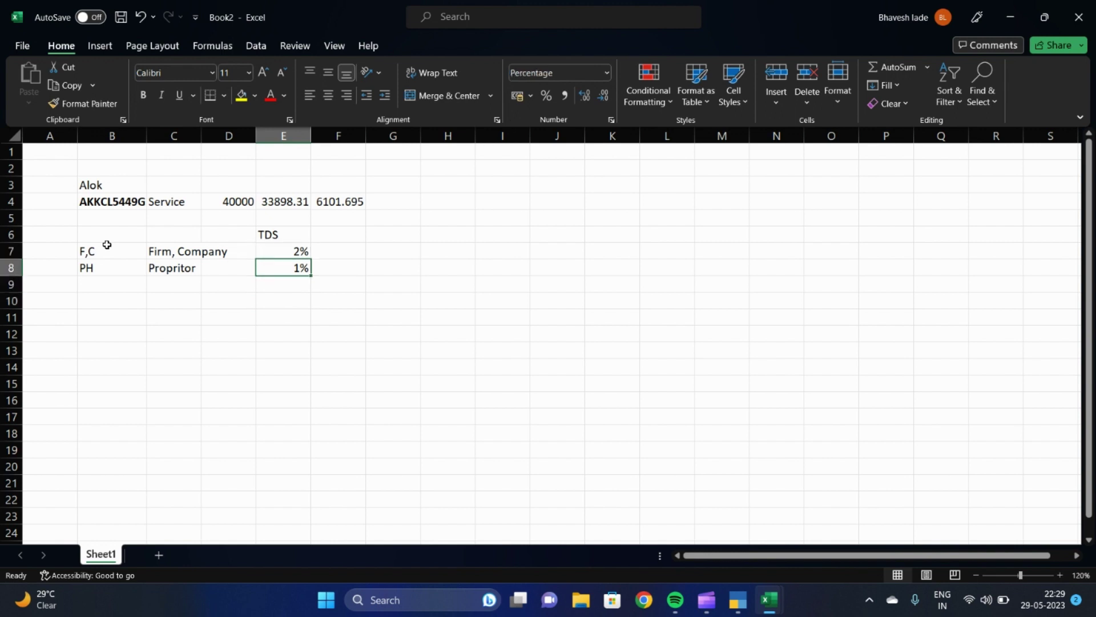
pyautogui.press('Up')
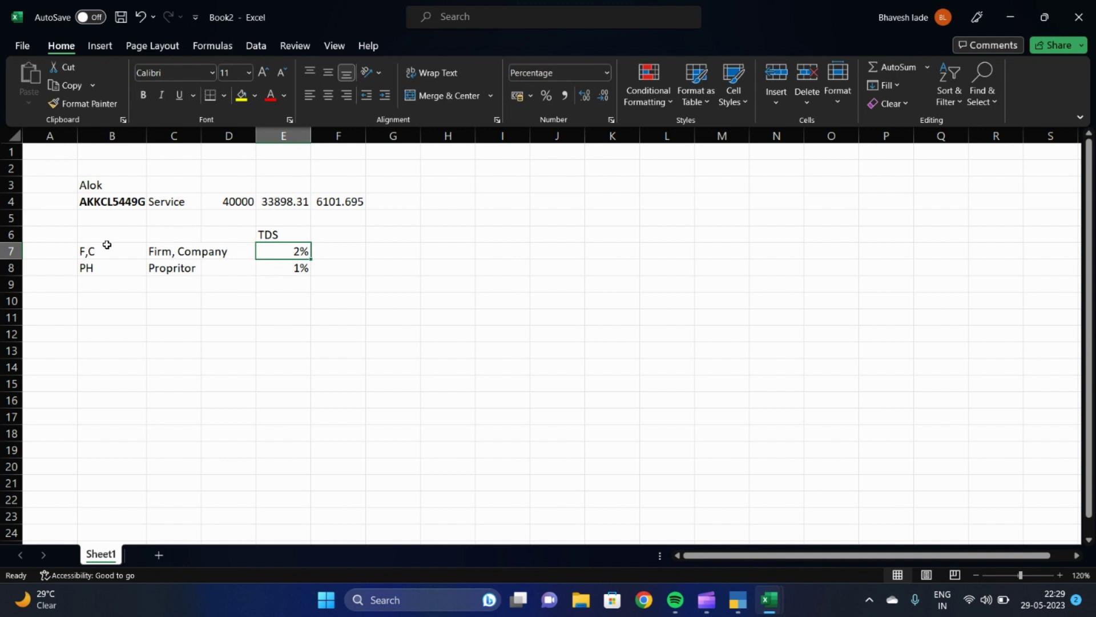
pyautogui.press('Down')
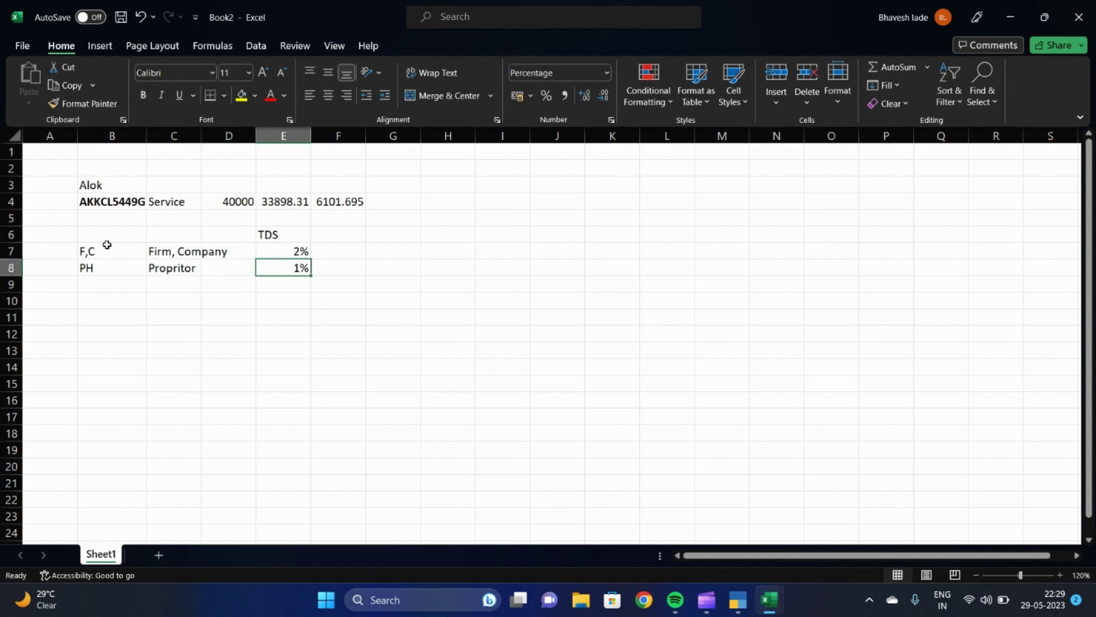
pyautogui.press('Up')
pyautogui.press('Right')
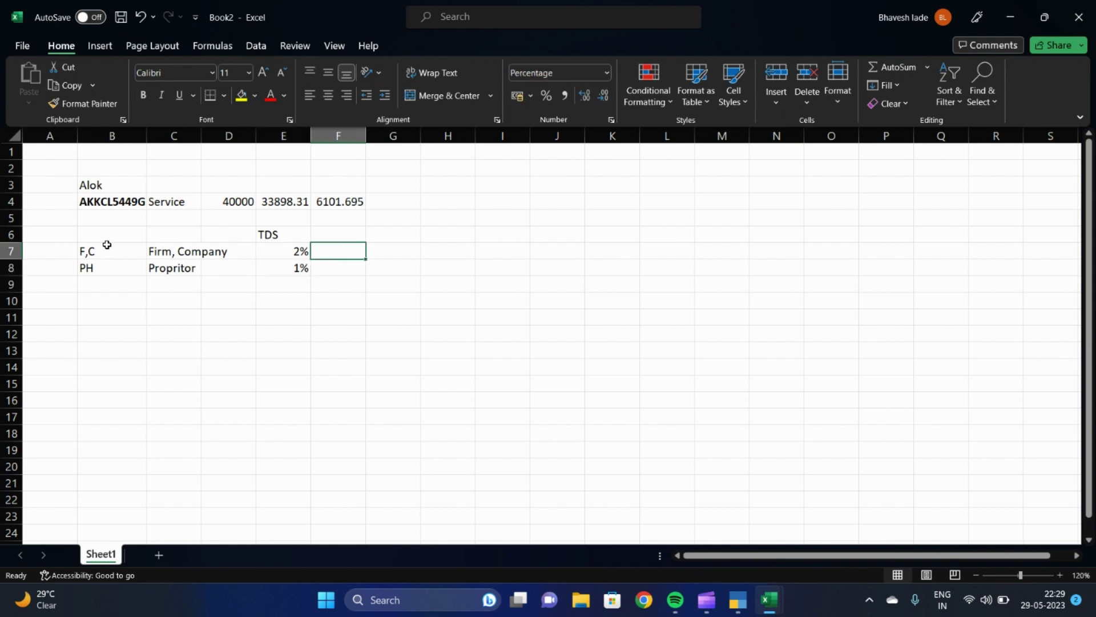
pyautogui.press('Right')
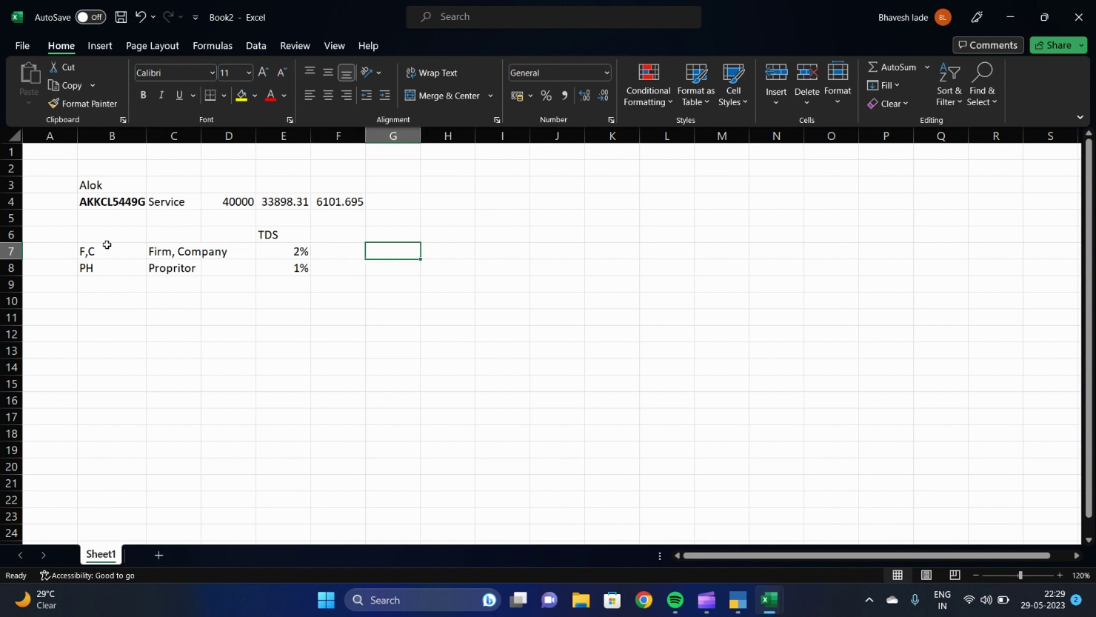
# Compute the TDS in G7 with =E4*E7, then overwrite it with 678
pyautogui.write('=')
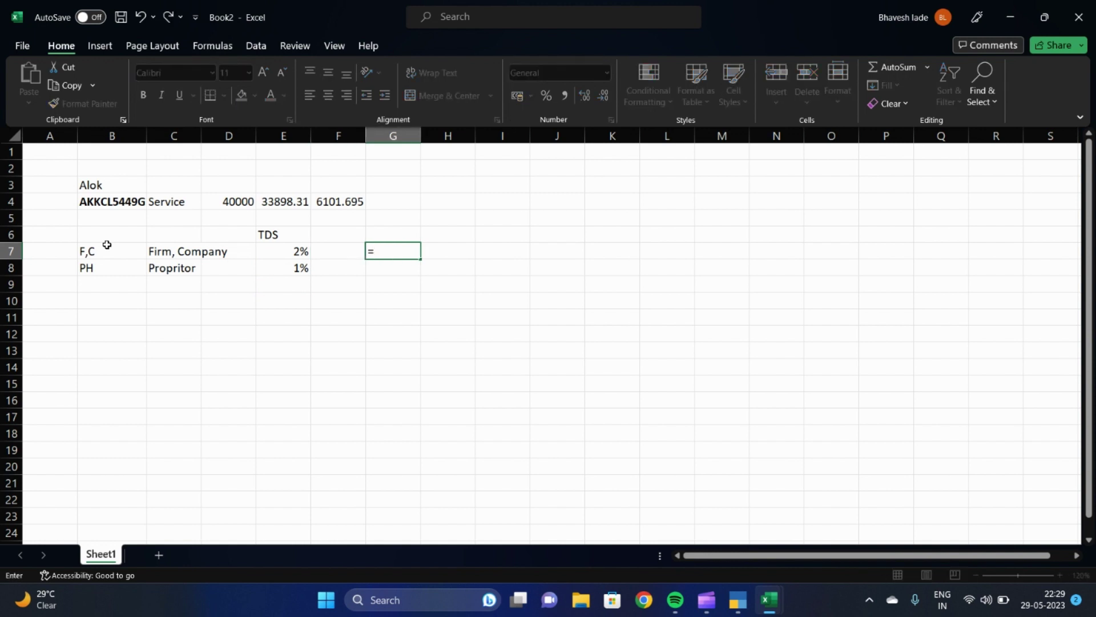
pyautogui.press('Left')
pyautogui.press('Up')
pyautogui.press('Up')
pyautogui.press('Up')
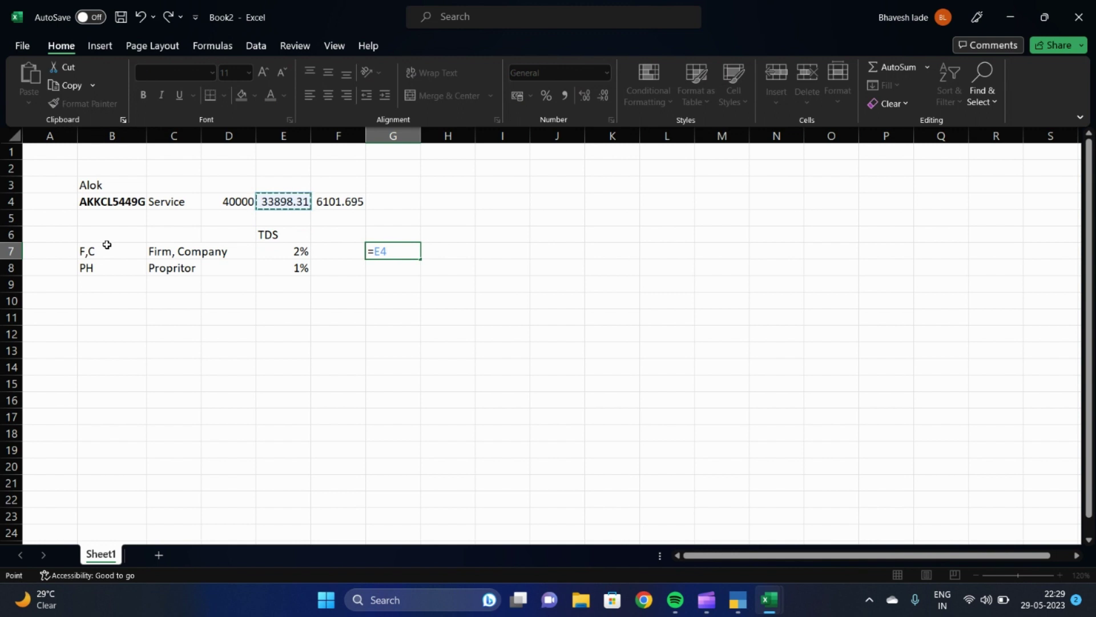
pyautogui.write('*')
pyautogui.press('Left')
pyautogui.press('Left')
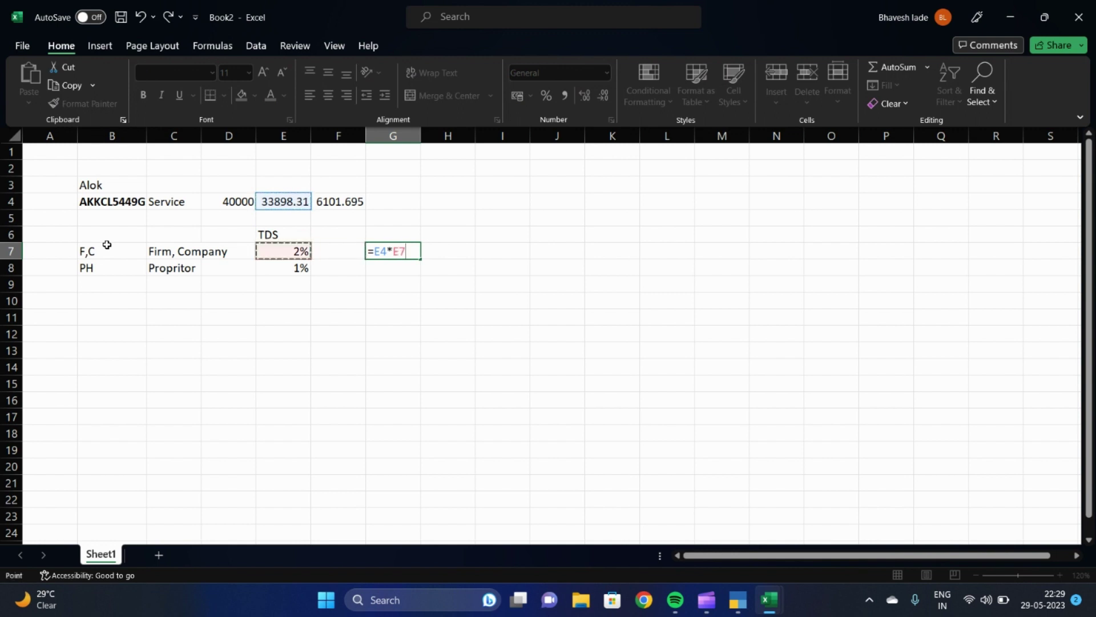
pyautogui.press('Return')
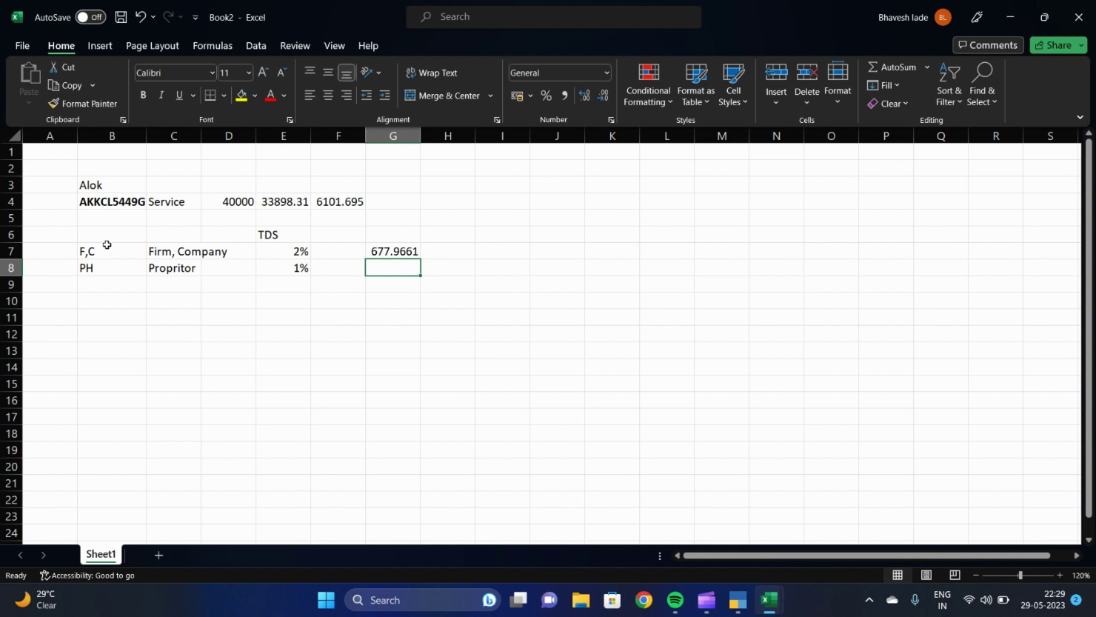
pyautogui.press('Up')
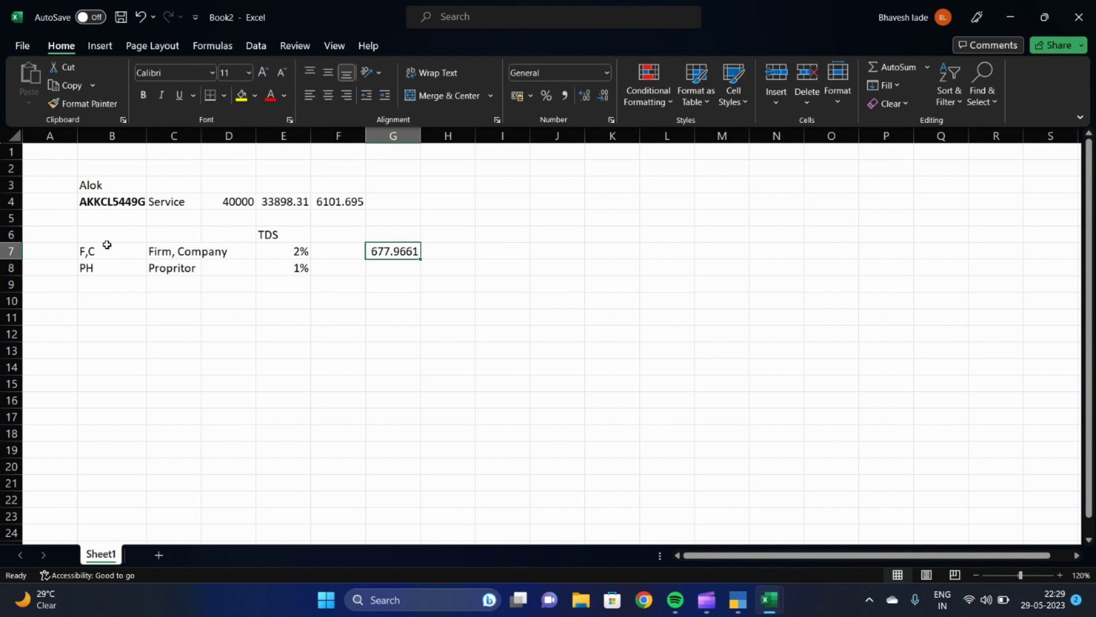
pyautogui.write('678')
pyautogui.press('Return')
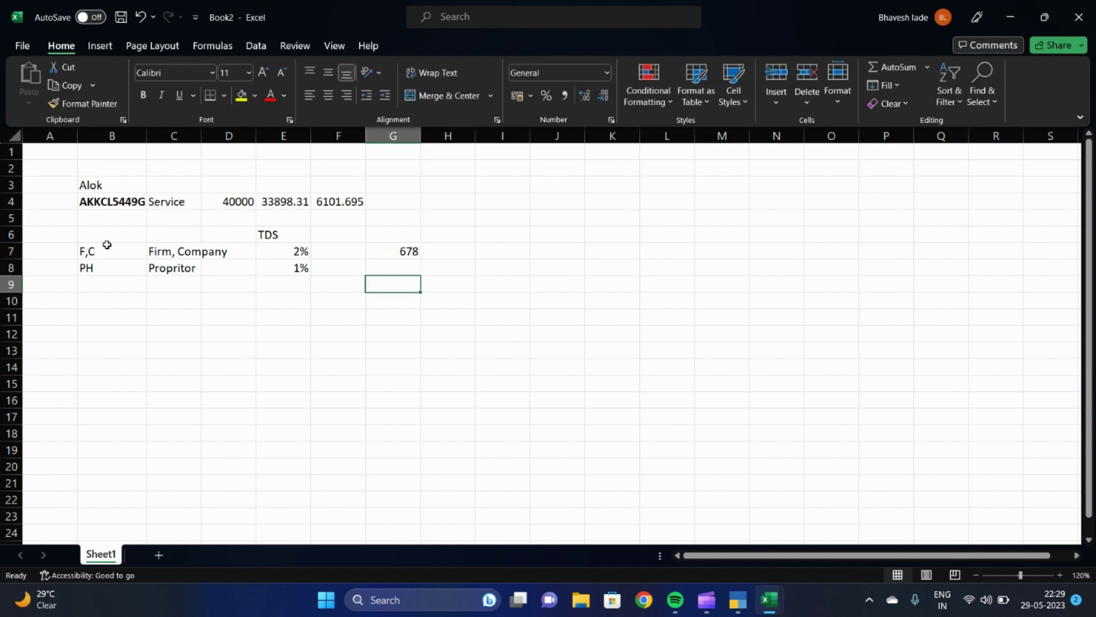
# Enter =D4-G7 in G8 to get the net amount 39322
pyautogui.press('Right')
pyautogui.press('Left')
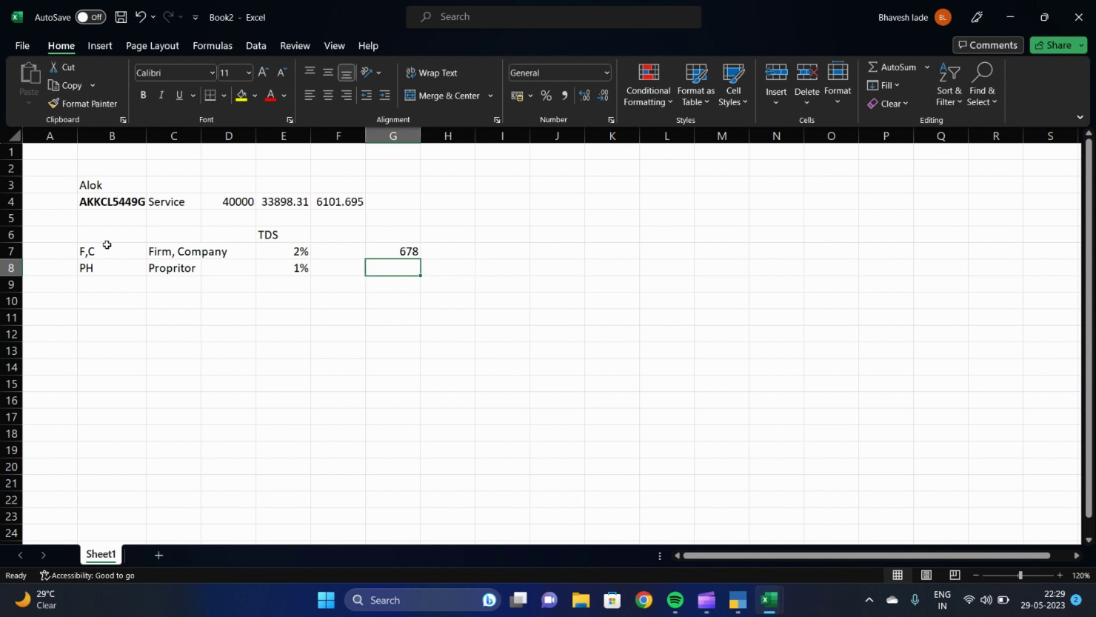
pyautogui.write('=')
pyautogui.press('Up')
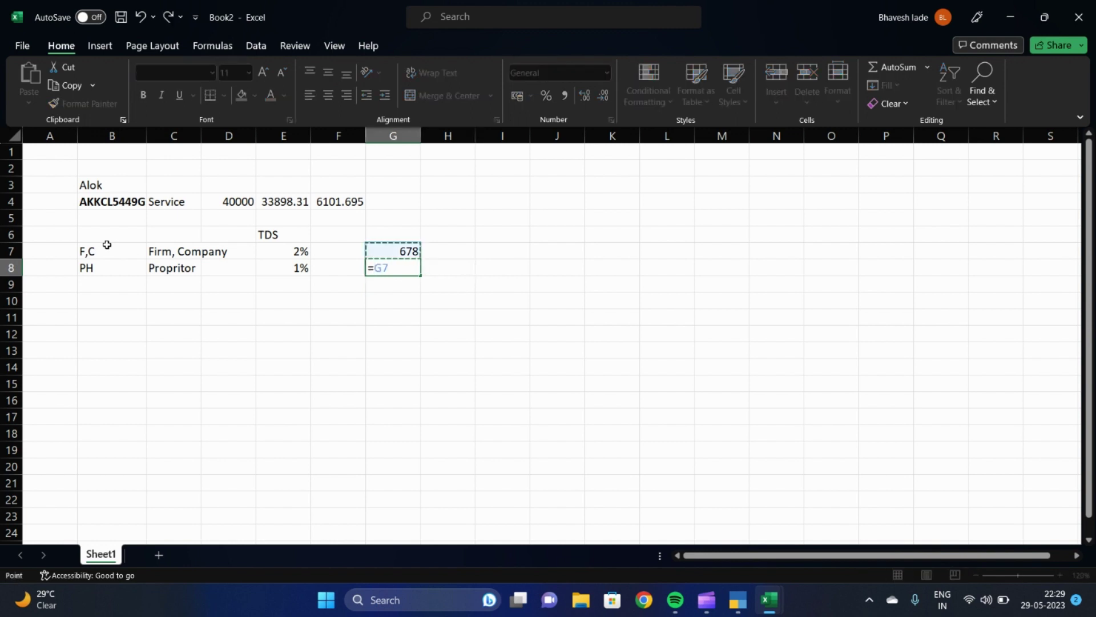
pyautogui.press('Left')
pyautogui.press('Left')
pyautogui.press('Up')
pyautogui.press('Up')
pyautogui.press('Left')
pyautogui.press('Up')
pyautogui.write('-')
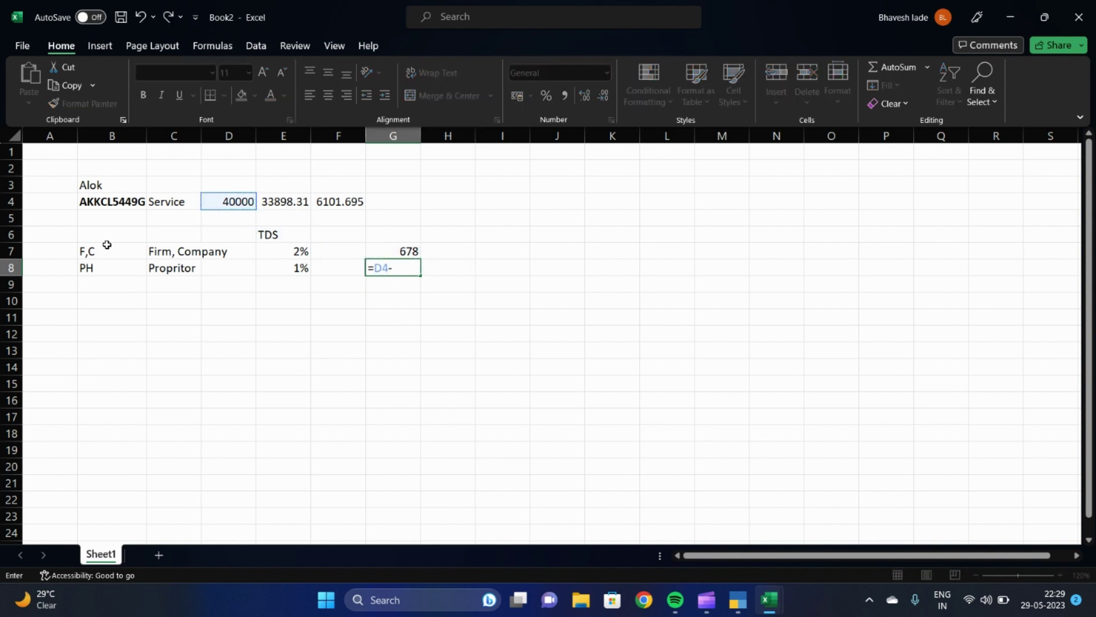
pyautogui.press('Up')
pyautogui.press('Return')
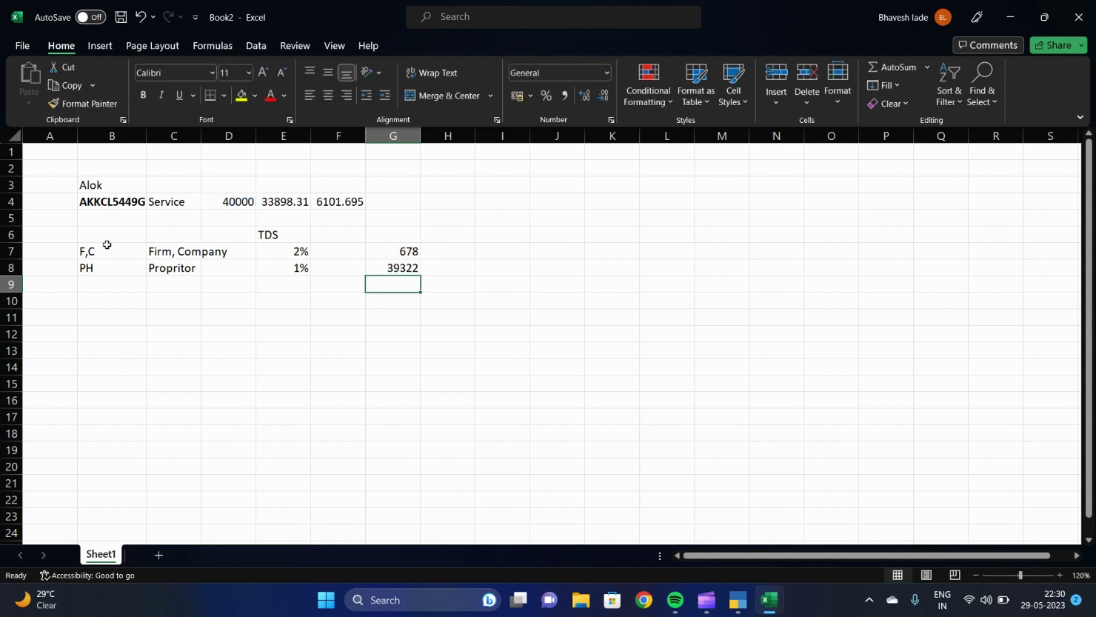
# Review the 39322 net, the 678 TDS and the PAN in B4
pyautogui.press('Up')
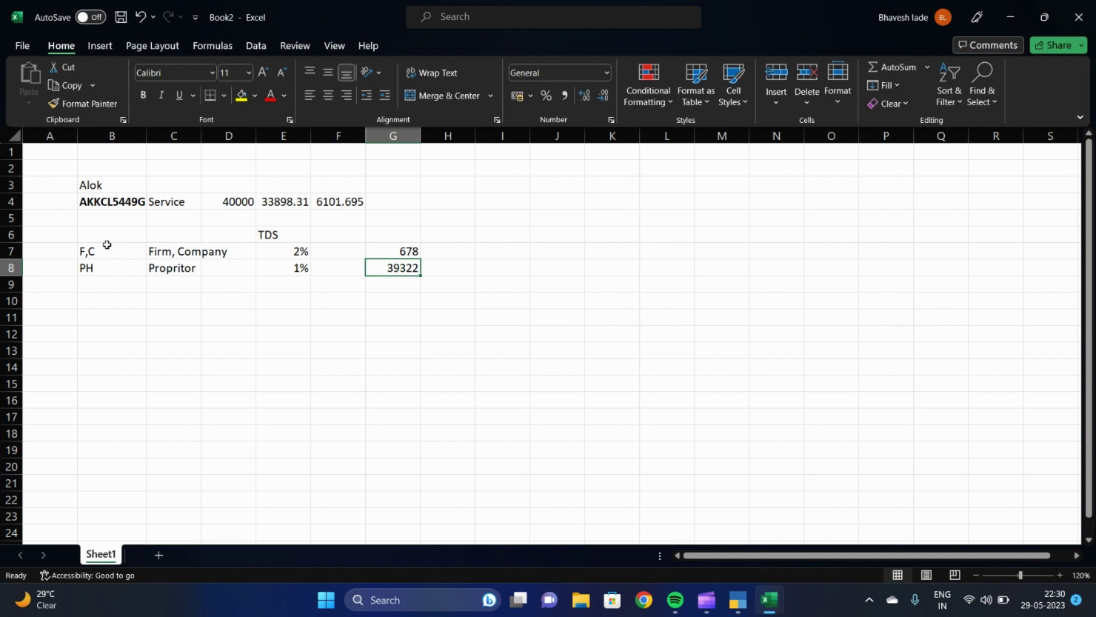
pyautogui.press('Right')
pyautogui.press('Left')
pyautogui.press('Up')
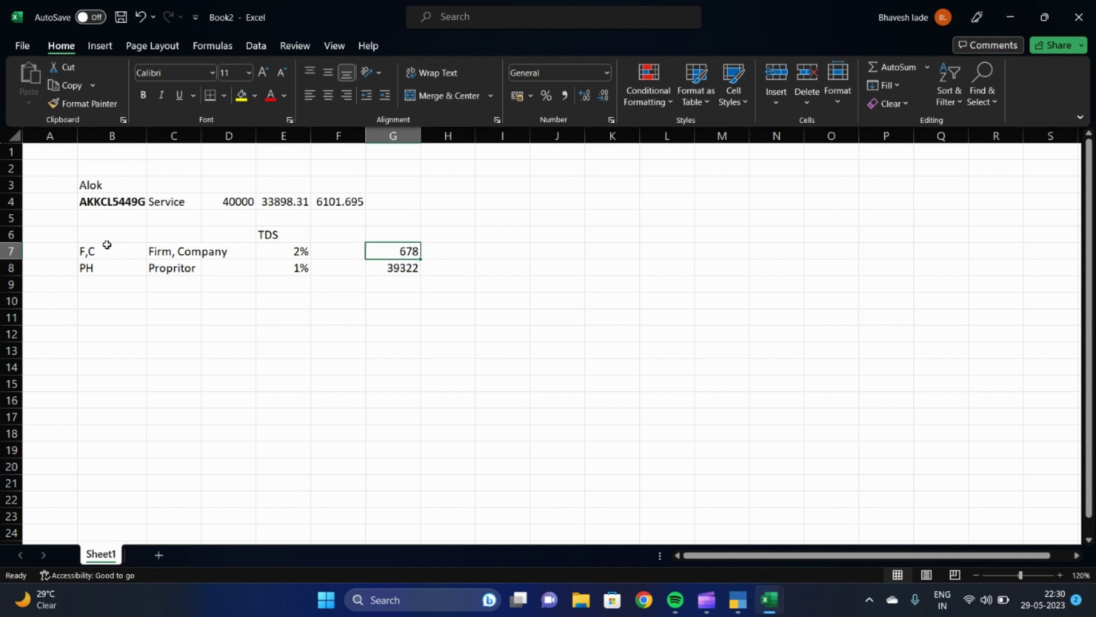
pyautogui.press('Right')
pyautogui.press('Left')
pyautogui.press('Left')
pyautogui.press('Left')
pyautogui.press('Left')
pyautogui.press('Up')
pyautogui.press('Left')
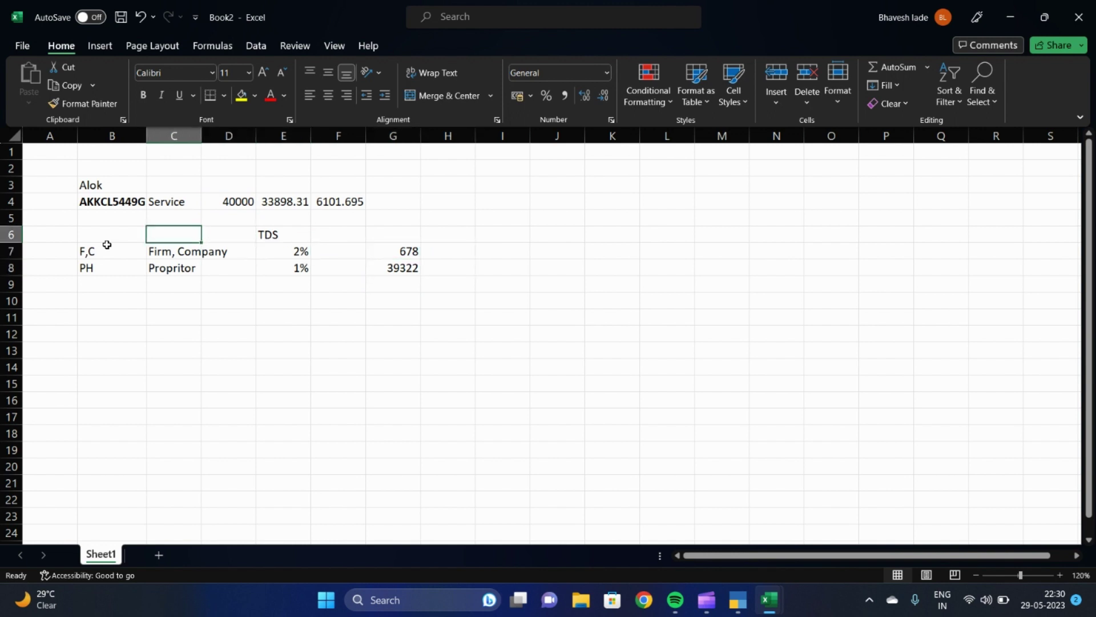
pyautogui.press('Left')
pyautogui.press('Up')
pyautogui.press('Up')
pyautogui.press('Right')
pyautogui.press('Right')
pyautogui.press('Right')
pyautogui.press('Right')
pyautogui.press('Right')
pyautogui.press('Right')
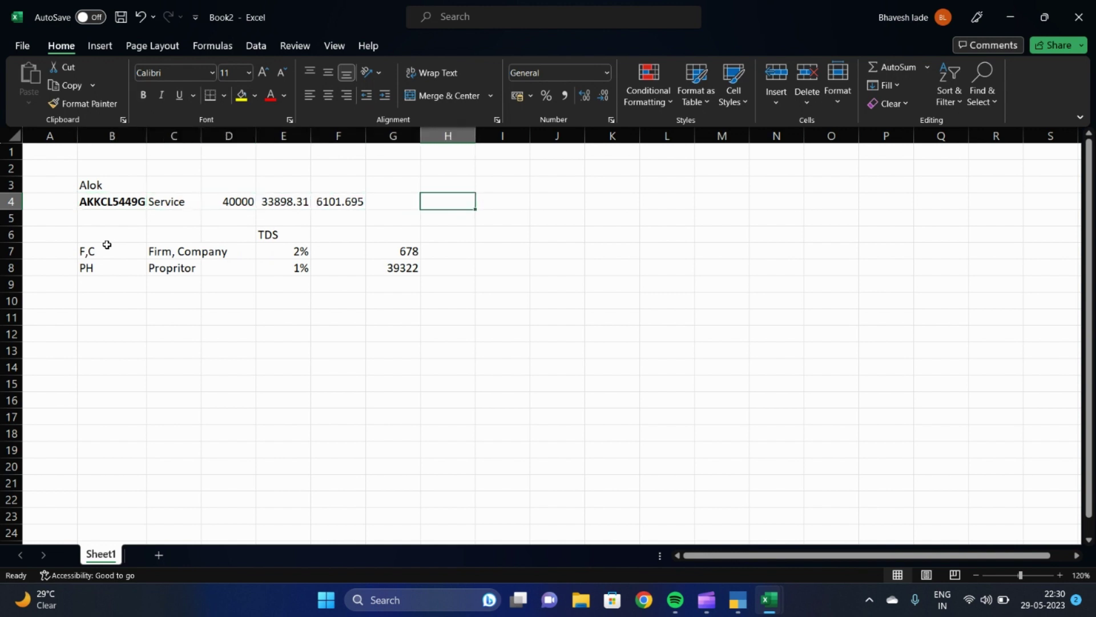
pyautogui.press('Down')
pyautogui.press('Down')
pyautogui.press('Down')
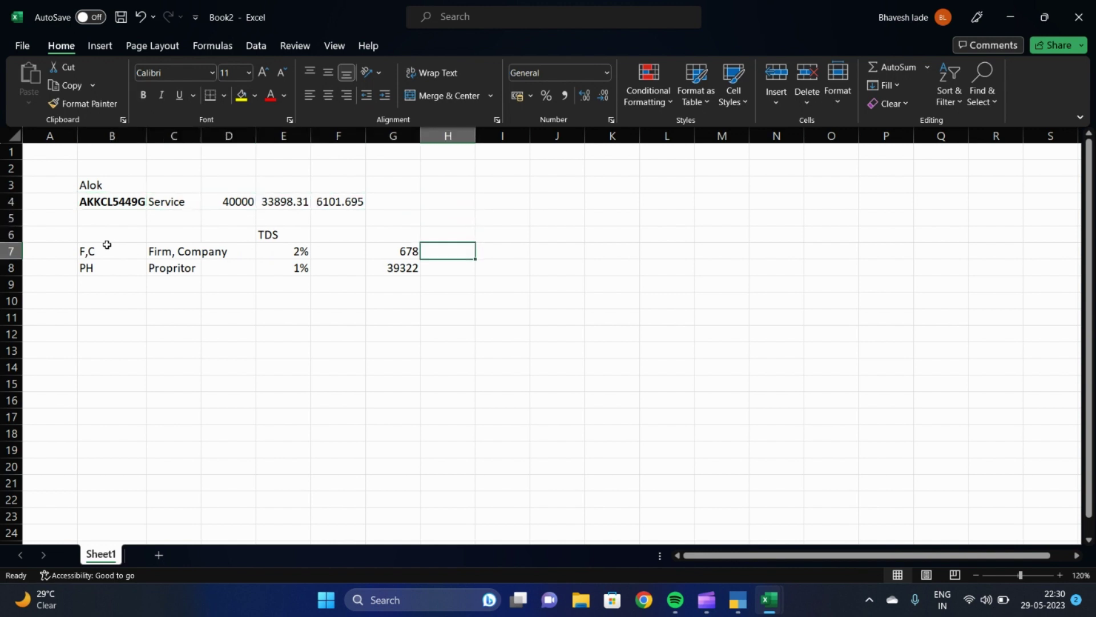
# Enter 'TDS Payment' in H7 as the label for the 678 TDS amount
pyautogui.write('TDS Pay')
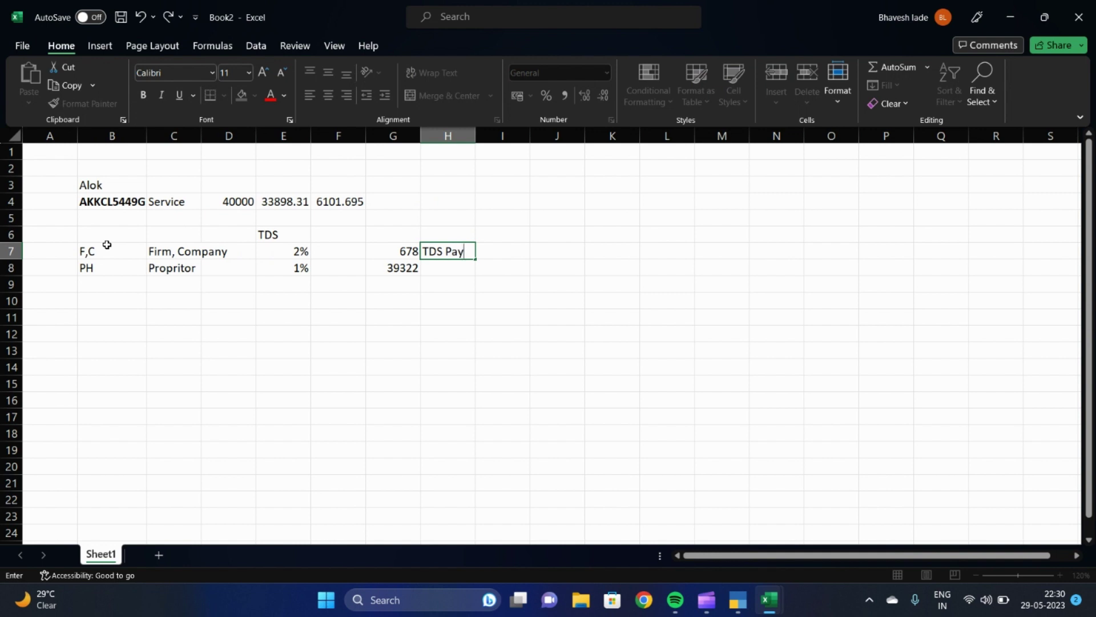
pyautogui.write('ment')
pyautogui.press('Return')
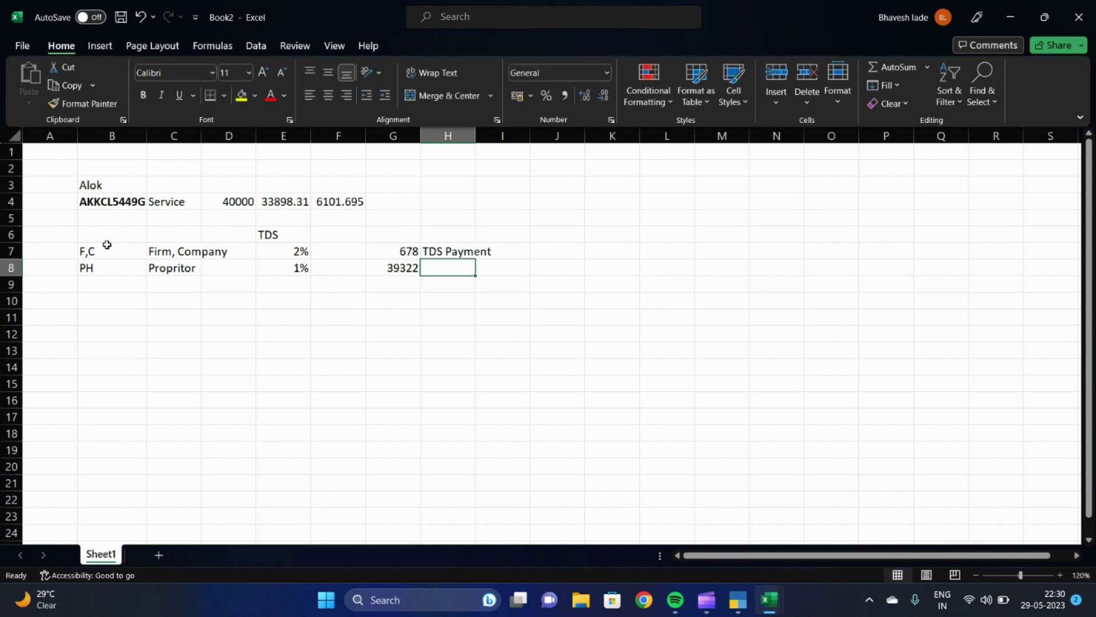
pyautogui.press('Up')
# Move across the worksheet to review the party's PAN in B4
pyautogui.press('Left')
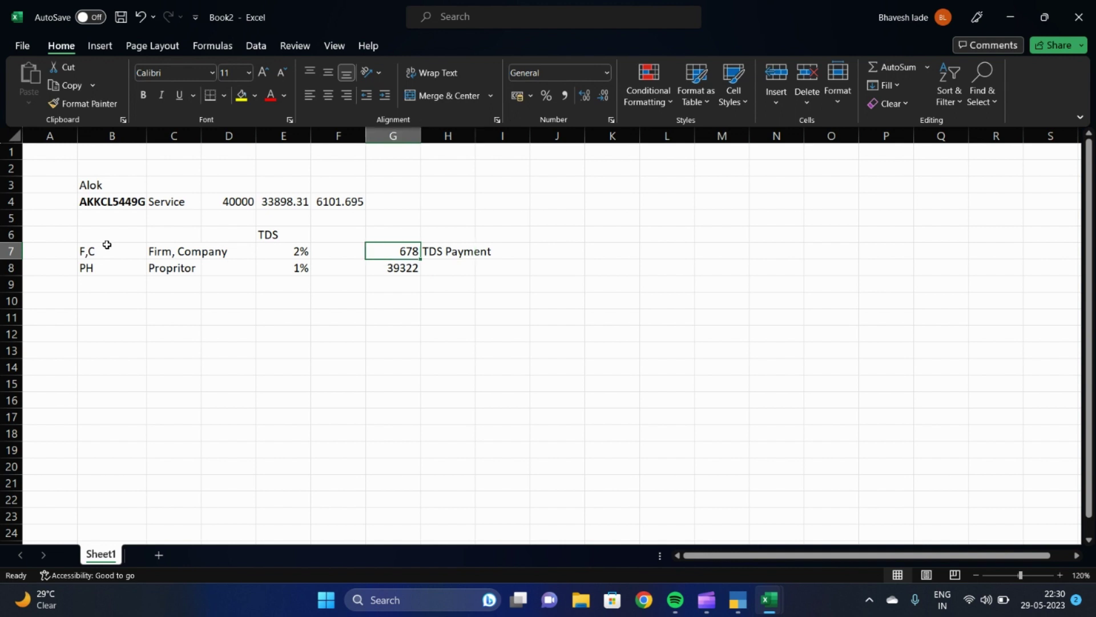
pyautogui.press('Left')
pyautogui.press('Left')
pyautogui.press('Up')
pyautogui.press('Left')
pyautogui.press('Left')
pyautogui.press('Up')
pyautogui.press('Left')
pyautogui.press('Up')
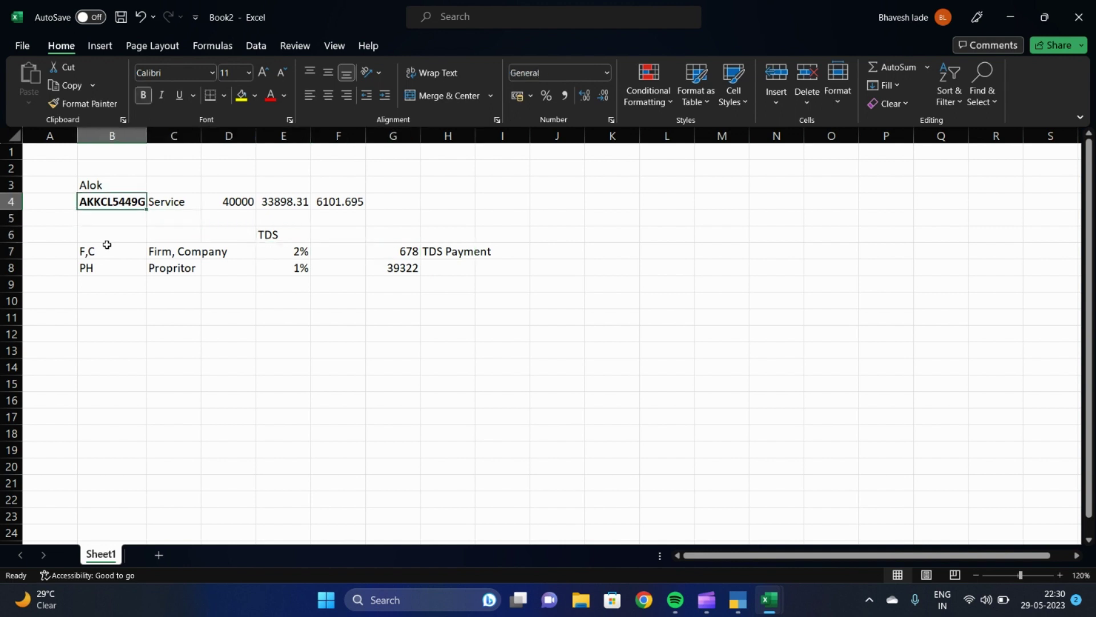
pyautogui.press('Right')
pyautogui.press('Right')
pyautogui.press('Right')
pyautogui.press('Right')
pyautogui.press('Right')
pyautogui.press('Down')
pyautogui.press('Down')
pyautogui.press('Down')
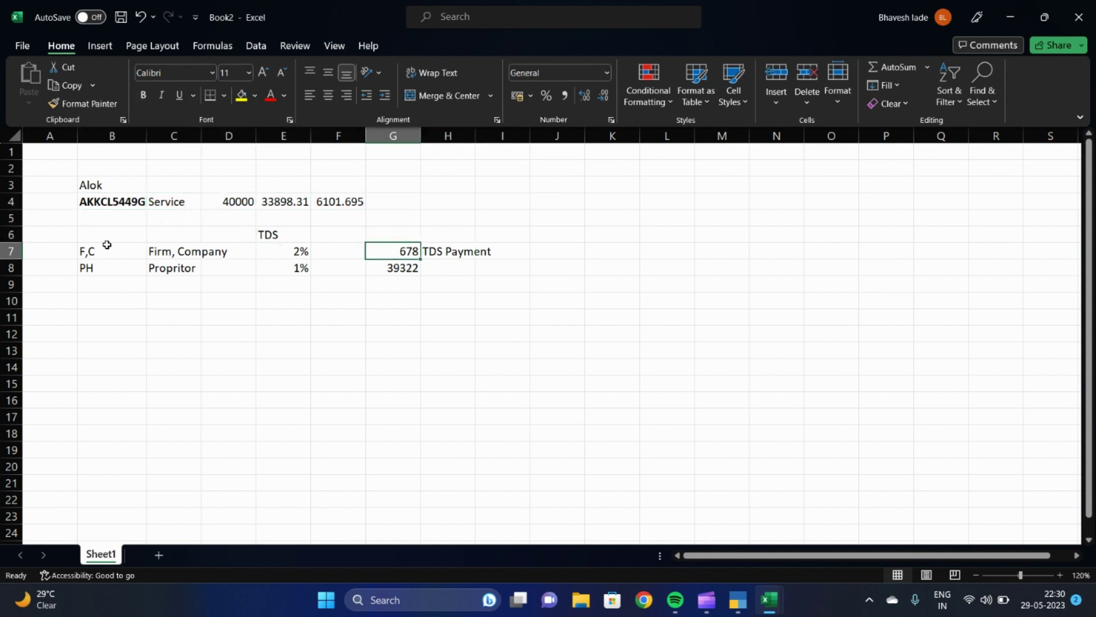
pyautogui.hotkey('alt', 'Tab')
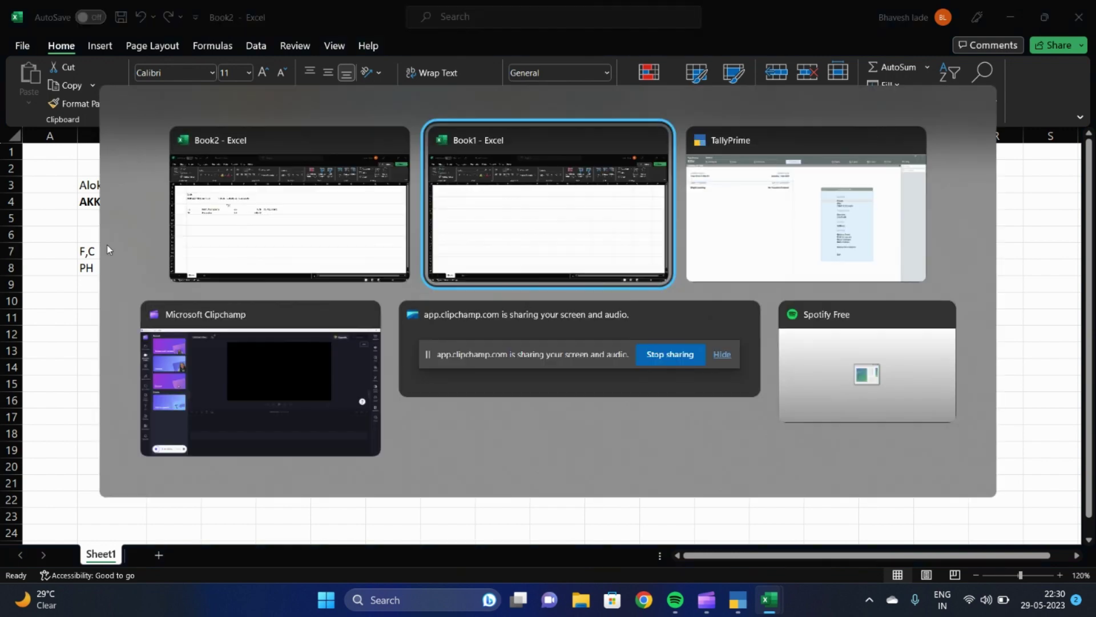
# Open the Alok Industries ledger in TallyPrime for alteration
pyautogui.hotkey('alt', 'Tab')
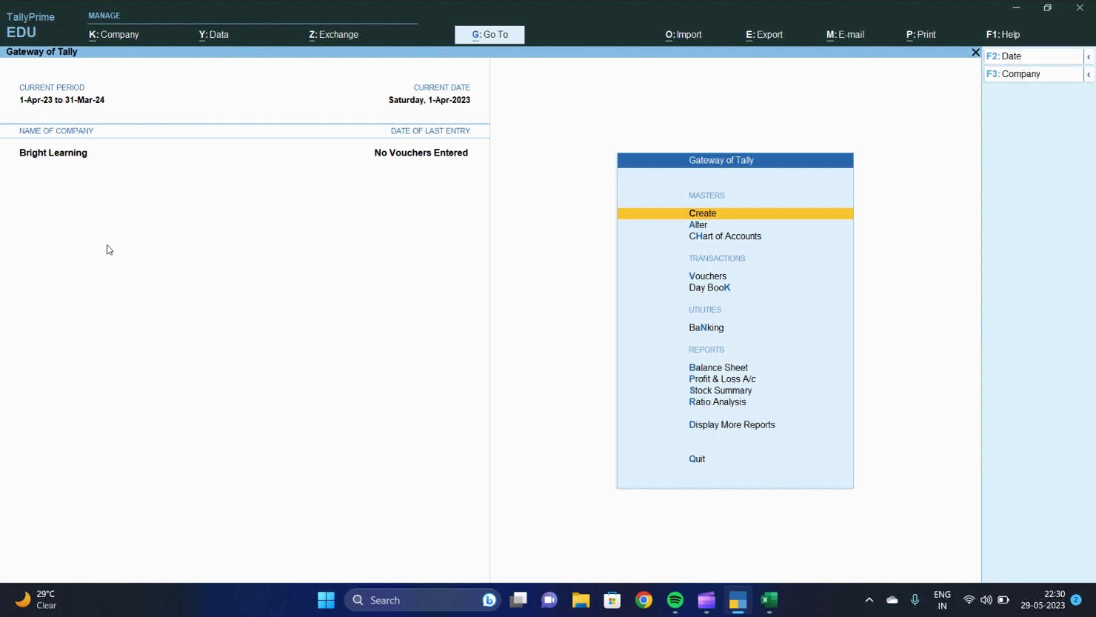
pyautogui.press('Down')
pyautogui.press('Return')
pyautogui.press('Down')
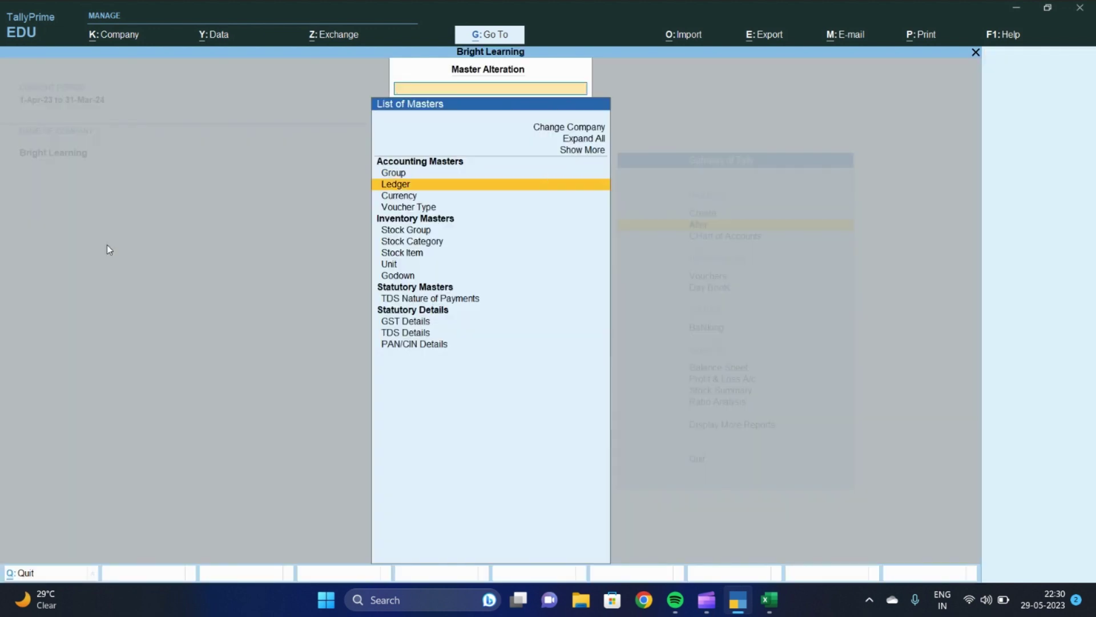
pyautogui.press('Return')
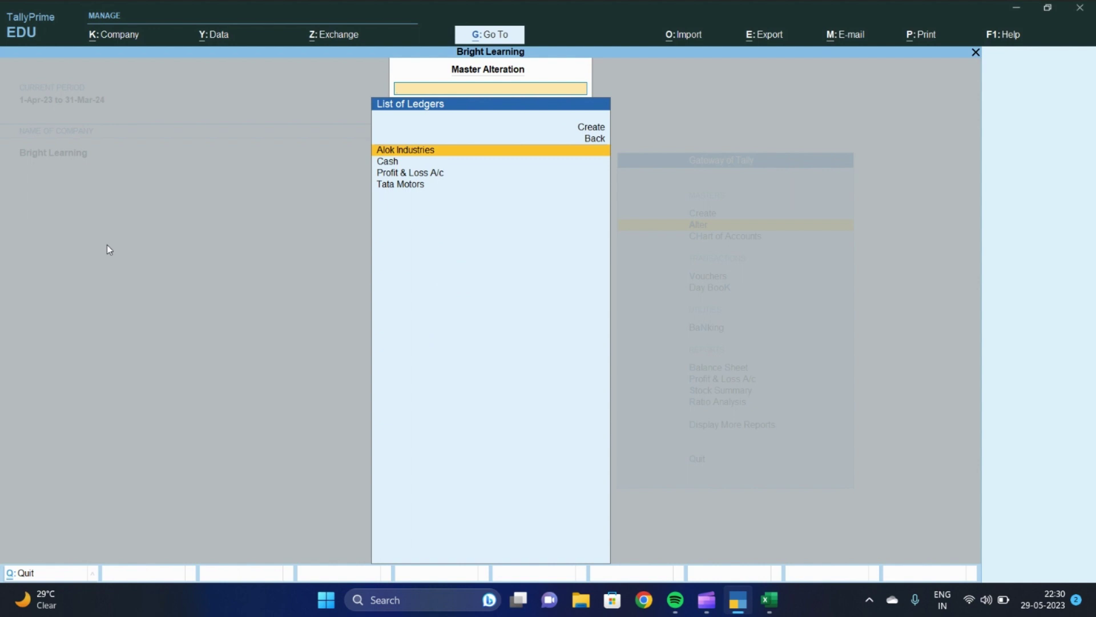
pyautogui.press('Return')
pyautogui.press('Return')
pyautogui.press('Return')
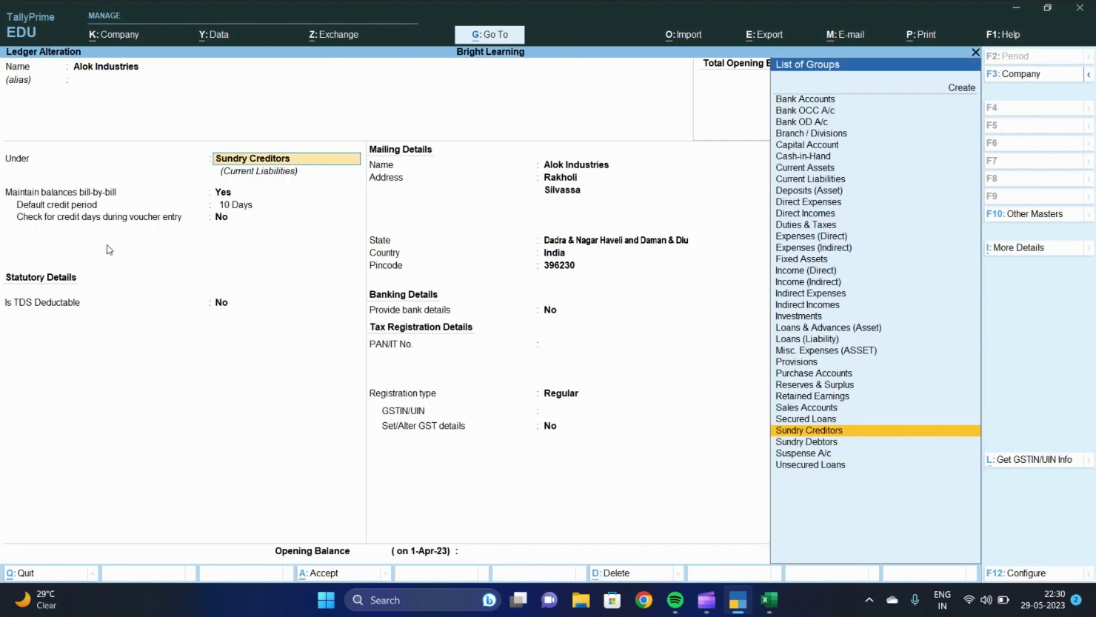
pyautogui.press('Return')
pyautogui.press('Return')
pyautogui.press('Return')
pyautogui.press('Return')
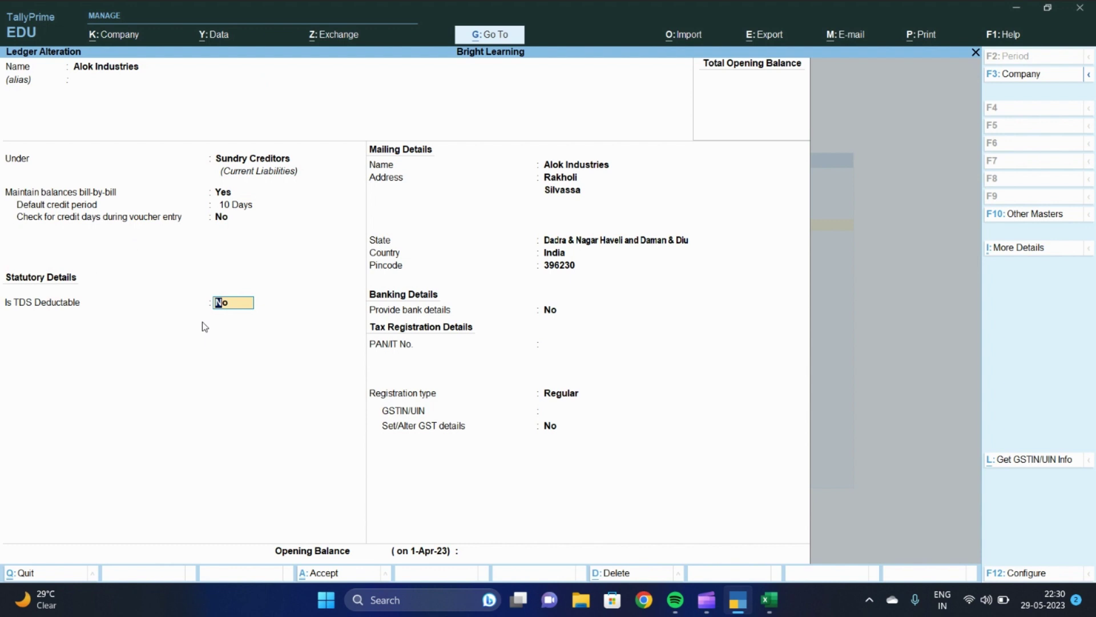
# Make Alok Industries TDS deductible as a Company - Resident deductee, deducting in the same voucher
pyautogui.press('y')
pyautogui.press('Return')
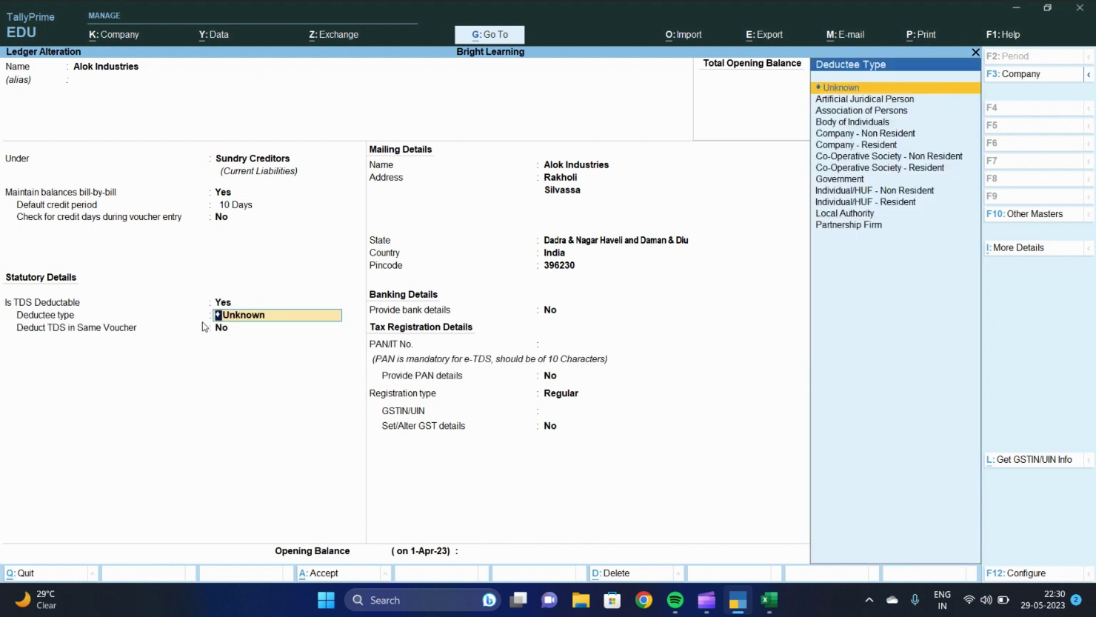
pyautogui.write('C')
pyautogui.press('Down')
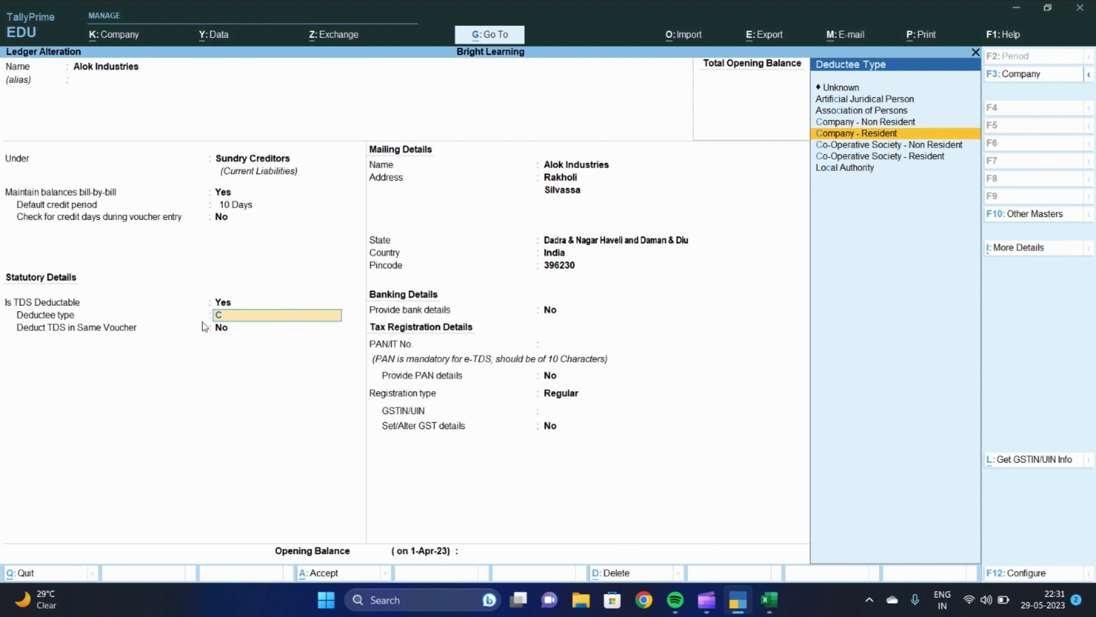
pyautogui.press('Return')
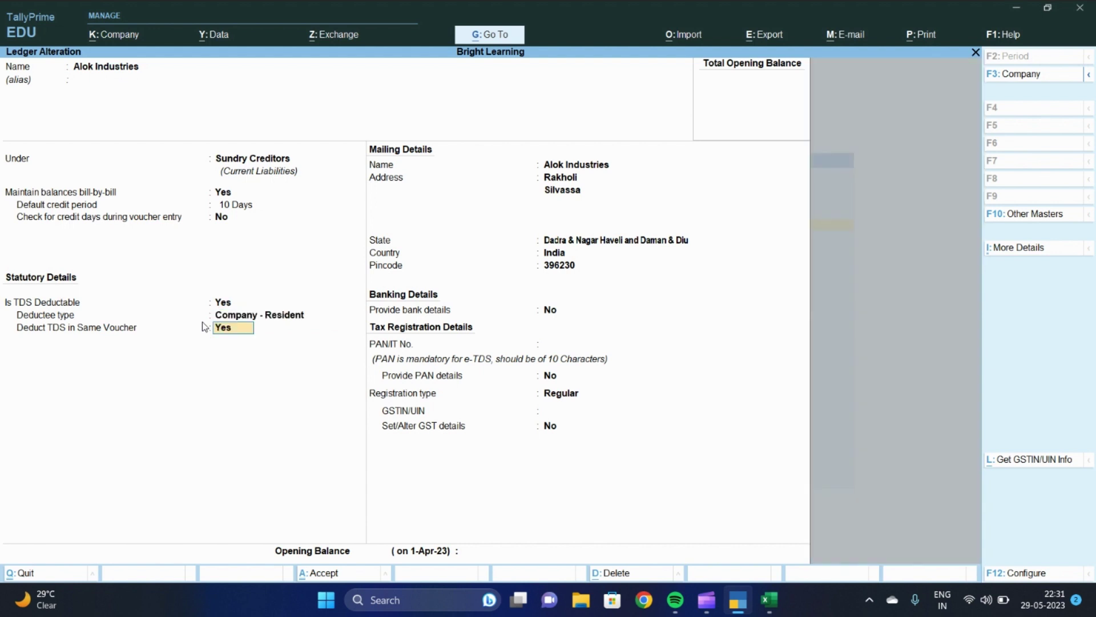
pyautogui.press('Return')
pyautogui.press('Return')
pyautogui.press('Return')
pyautogui.press('Return')
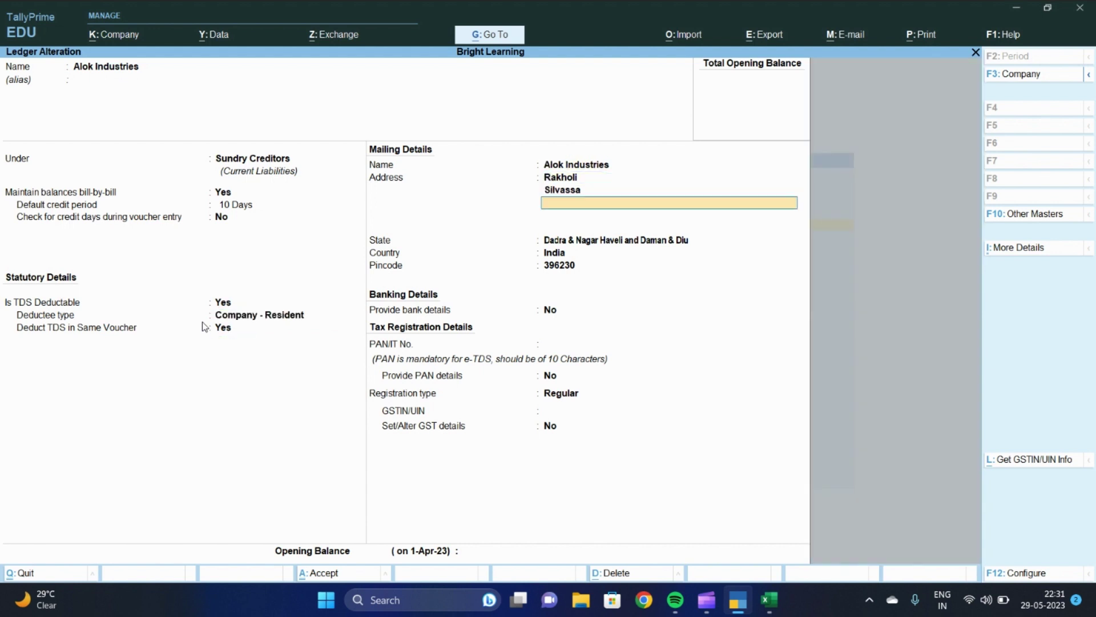
# Enter the party's PAN, leave GSTIN blank, and save the ledger
pyautogui.press('Return')
pyautogui.press('Return')
pyautogui.press('Return')
pyautogui.press('Return')
pyautogui.press('Return')
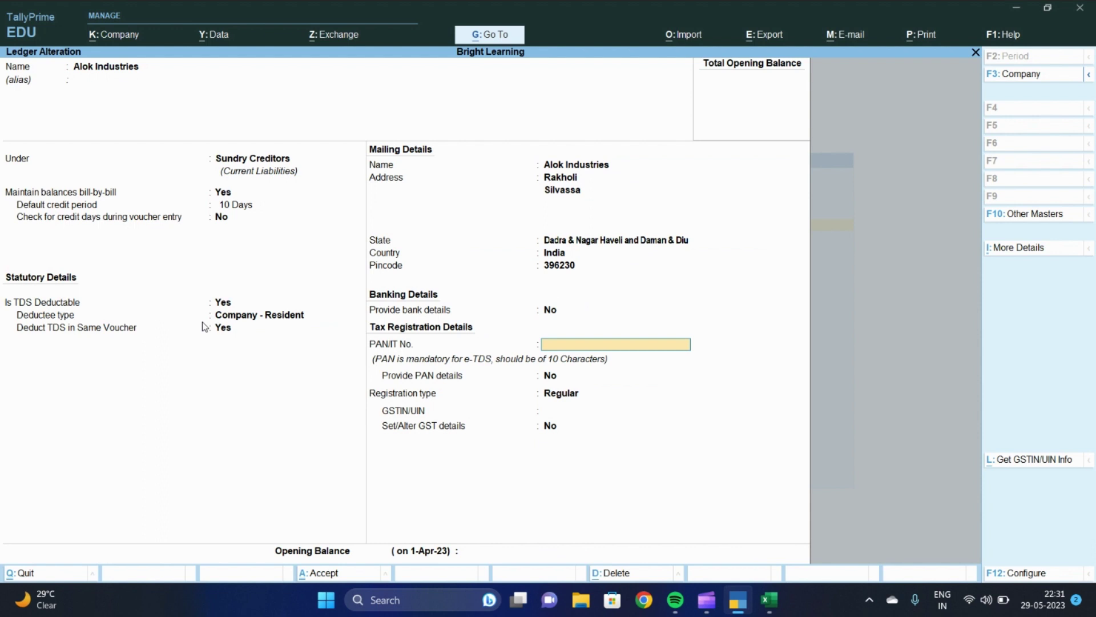
pyautogui.press('Return')
pyautogui.press('Return')
pyautogui.press('Return')
pyautogui.press('Return')
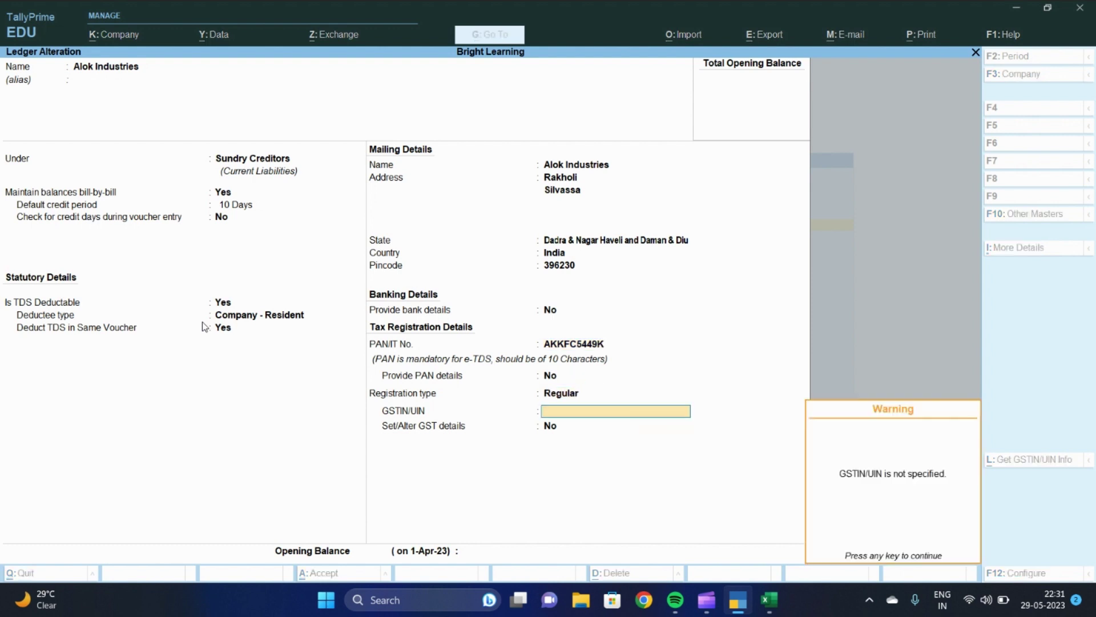
pyautogui.press('Return')
pyautogui.press('Return')
pyautogui.press('Return')
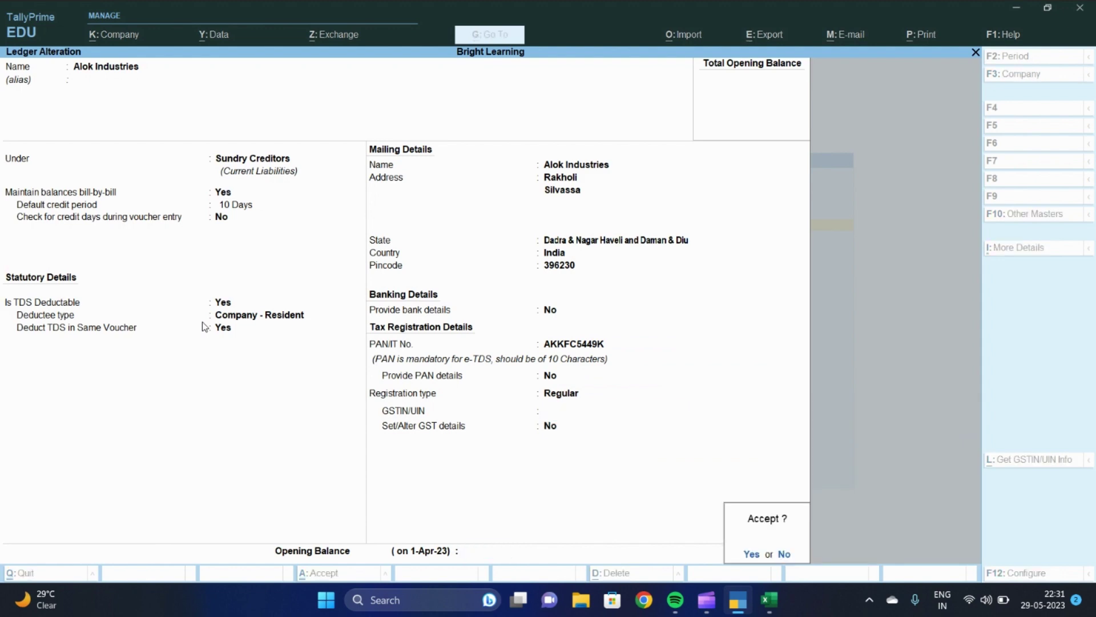
pyautogui.press('Return')
pyautogui.press('Escape')
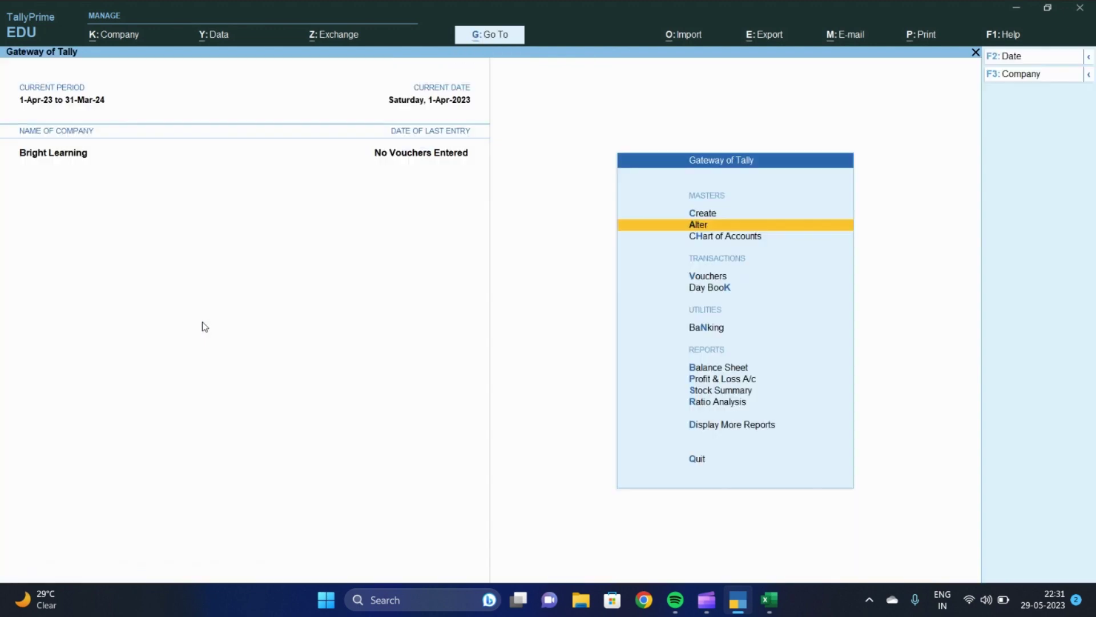
# Start a new Purchase voucher in As Voucher entry mode
pyautogui.press('Escape')
pyautogui.press('Escape')
pyautogui.press('v')
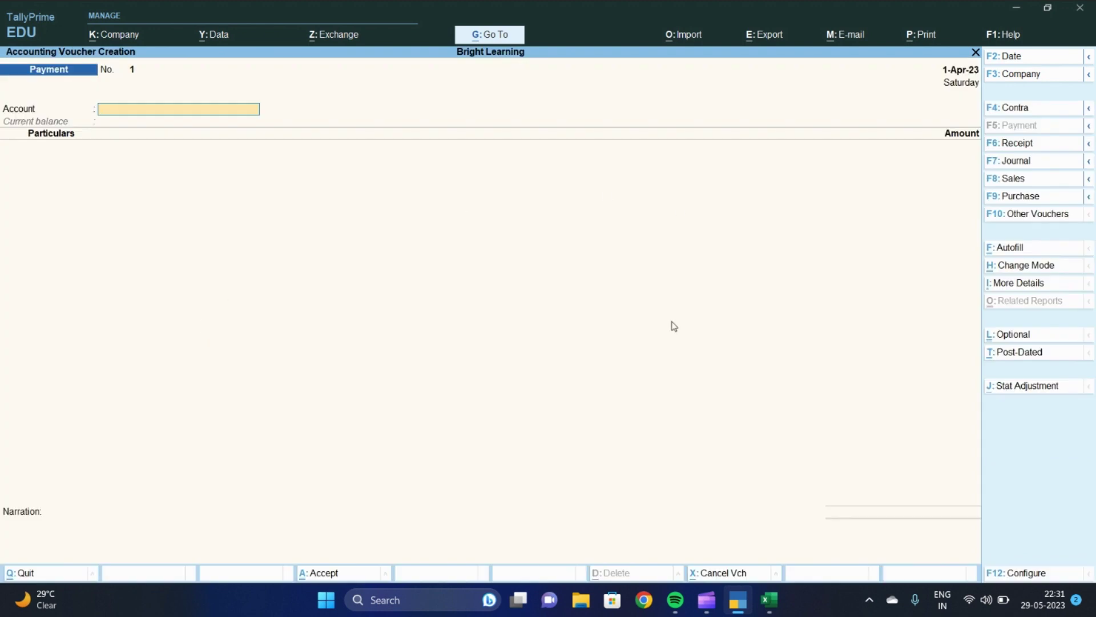
pyautogui.click(1019, 197)
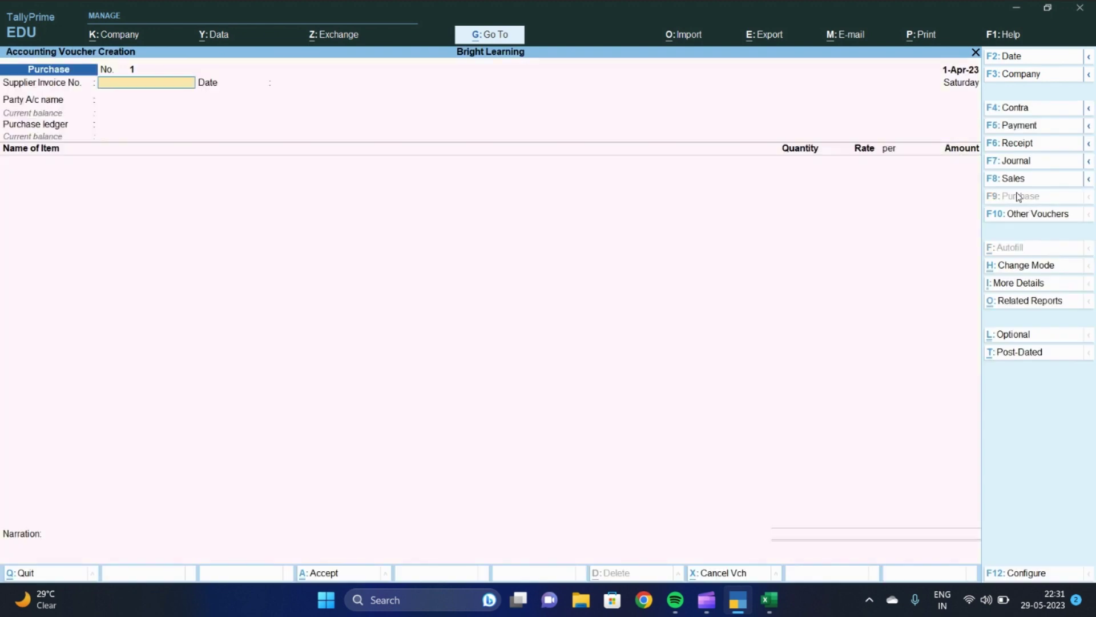
pyautogui.click(1037, 214)
pyautogui.press('Escape')
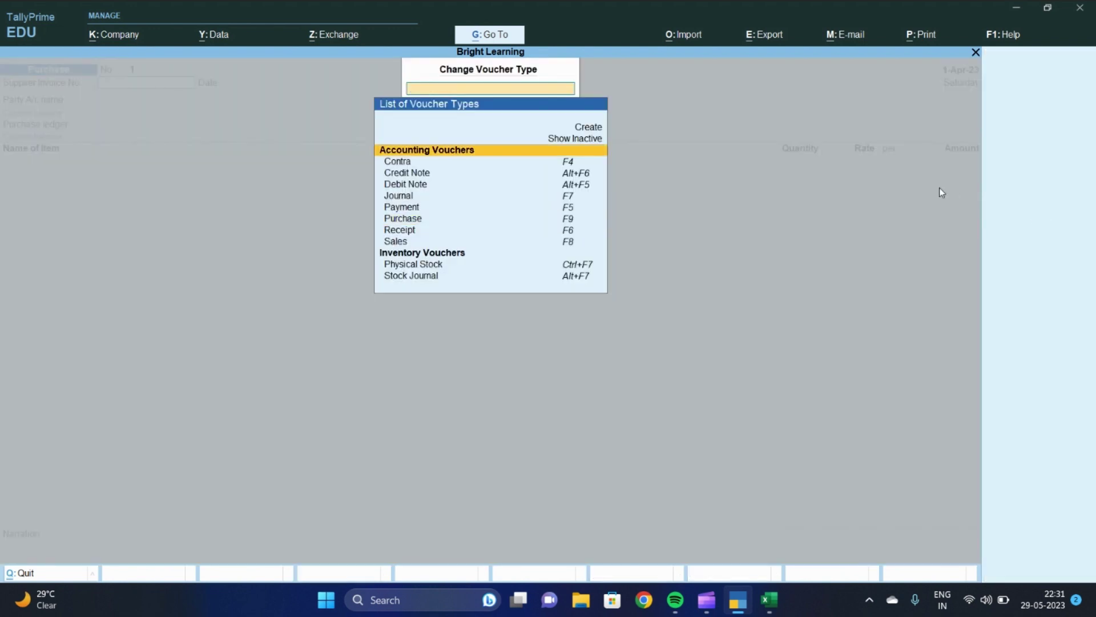
pyautogui.press('Escape')
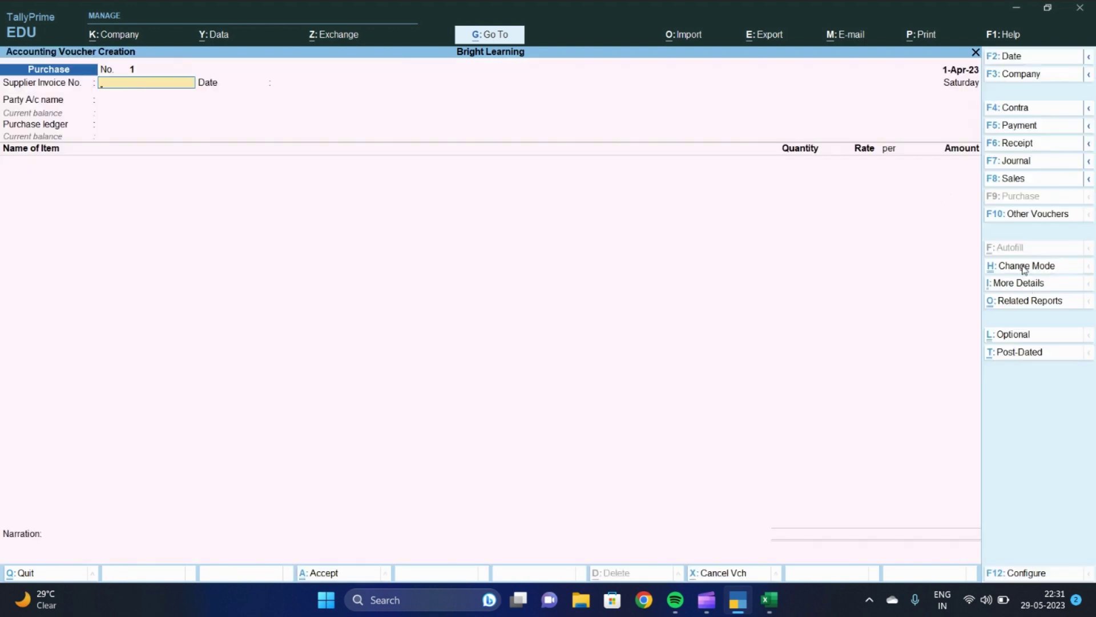
pyautogui.click(1023, 267)
pyautogui.press('Down')
pyautogui.press('Down')
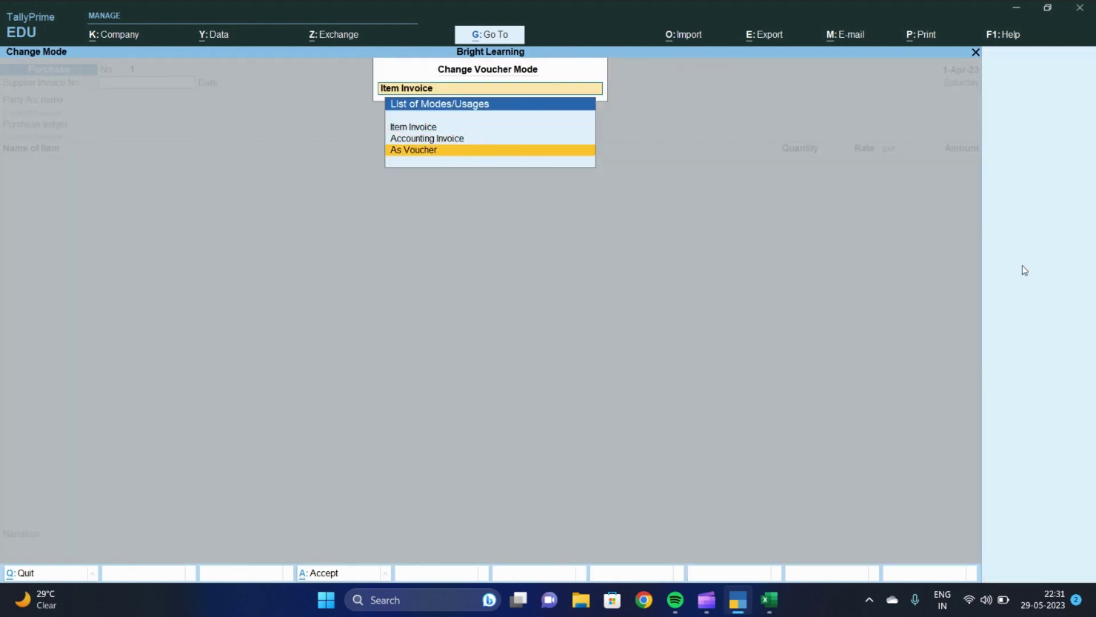
pyautogui.press('Return')
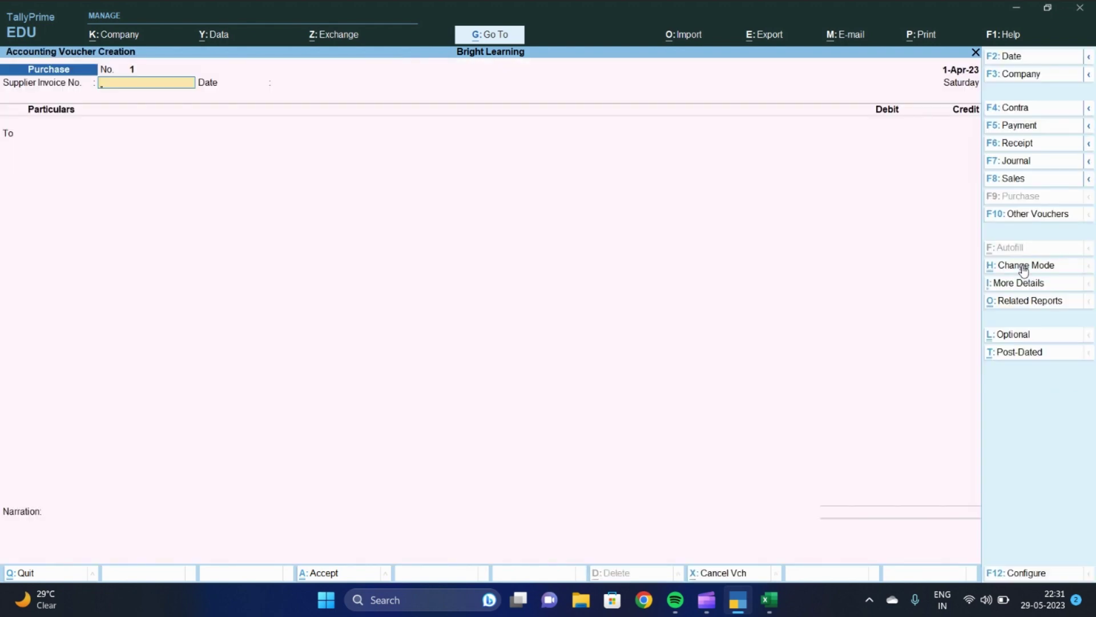
# Enter supplier invoice 5 dated 1-Apr-23 with Alok Industries as the credited party
pyautogui.write('5')
pyautogui.press('Return')
pyautogui.press('Return')
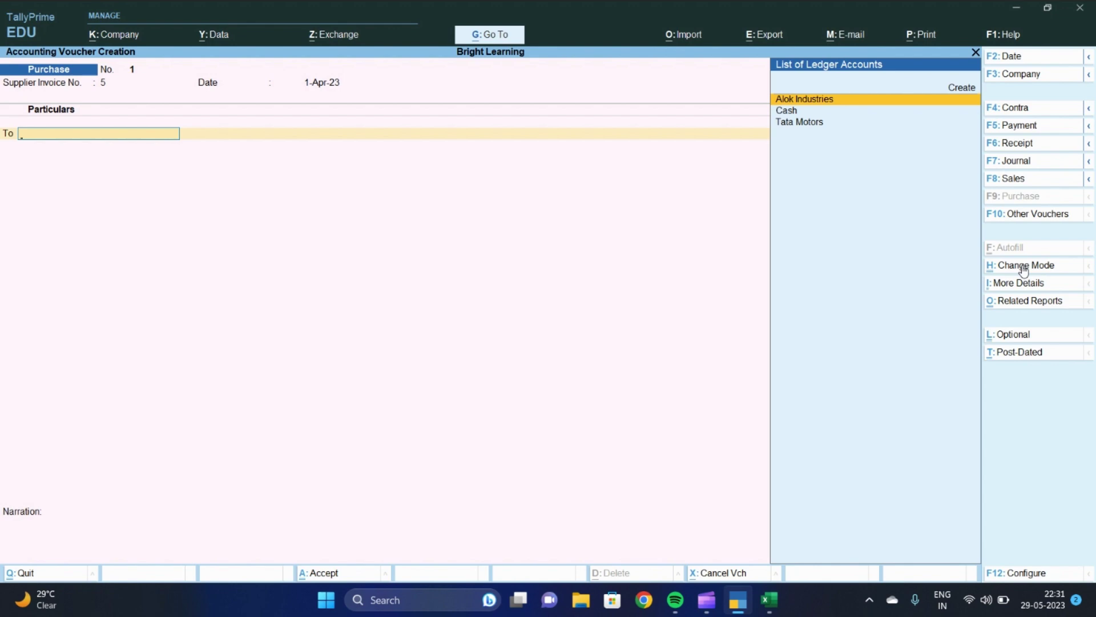
pyautogui.write('Alok')
pyautogui.press('Return')
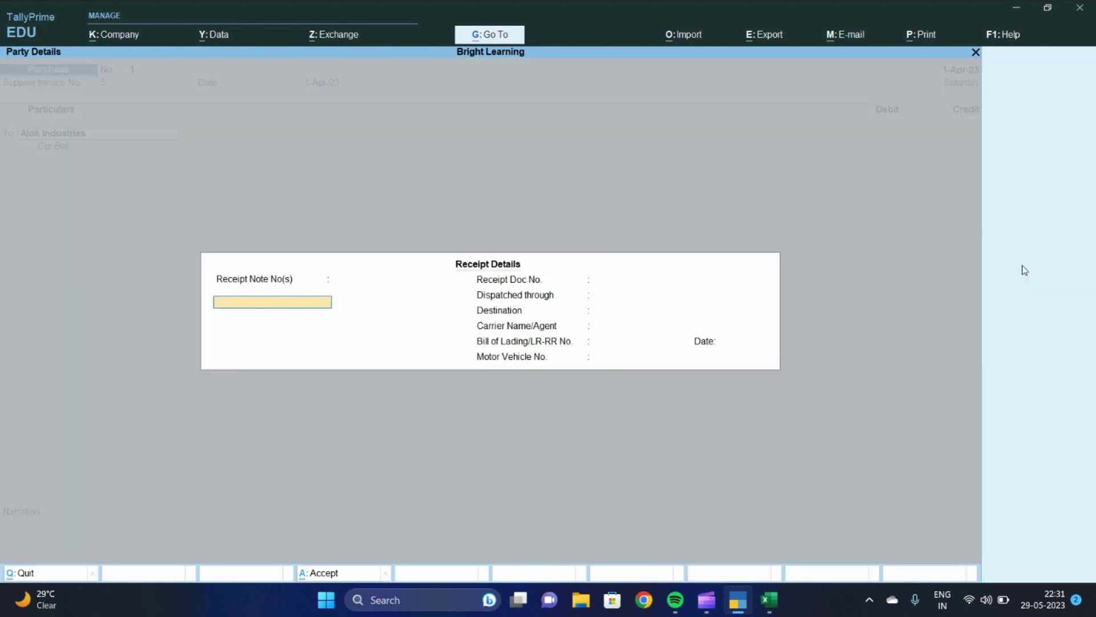
pyautogui.press('Return')
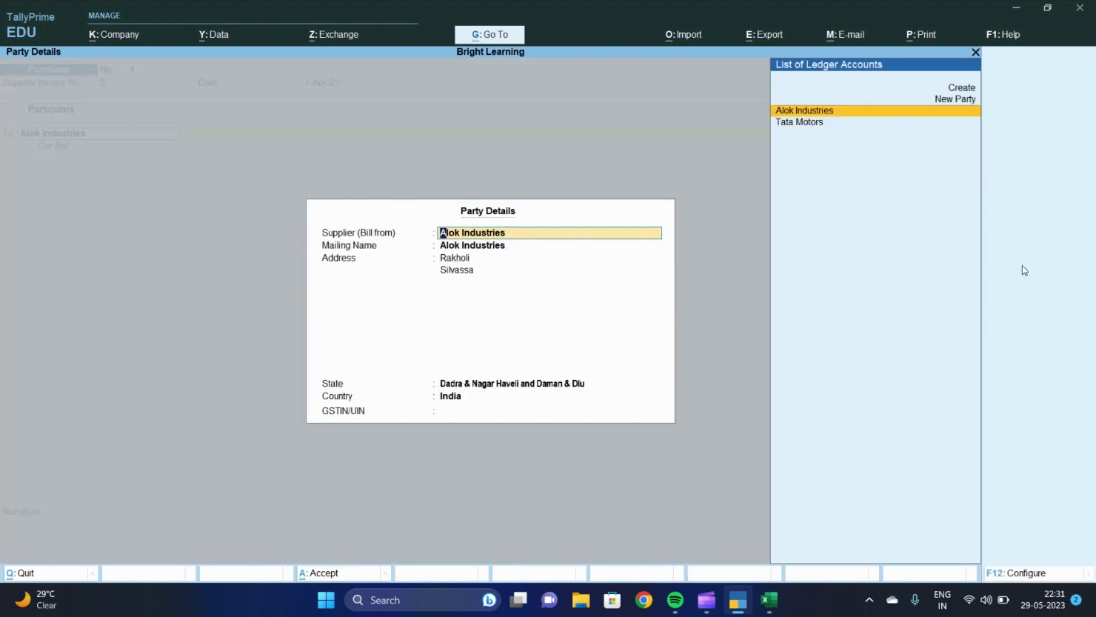
pyautogui.press('Return')
pyautogui.hotkey('ctrl', 'a')
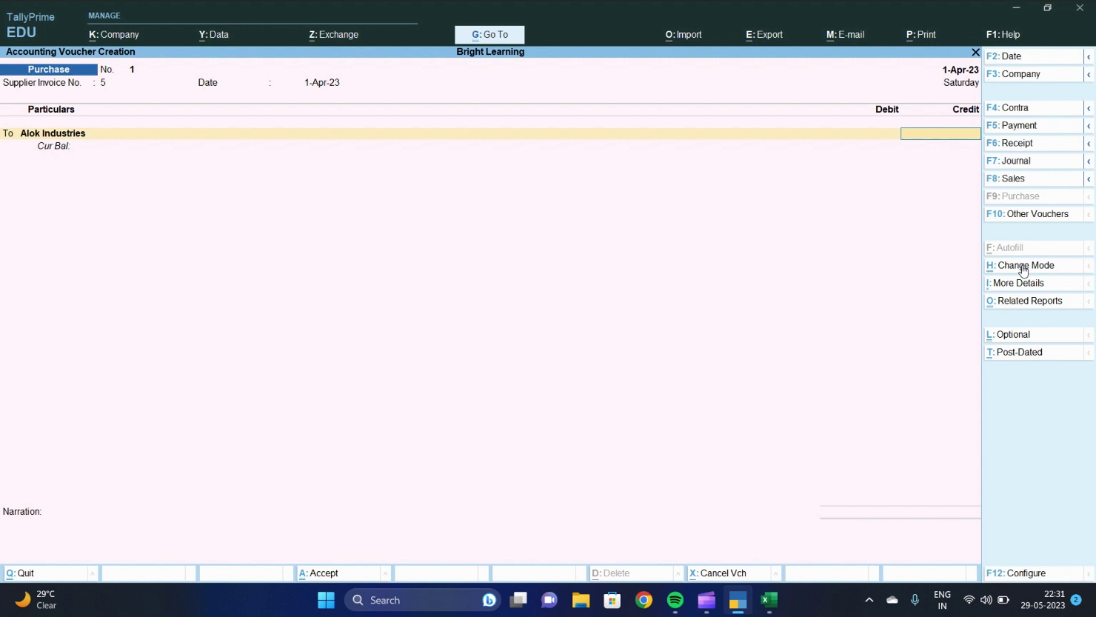
pyautogui.hotkey('ctrl', 'n')
pyautogui.write('40')
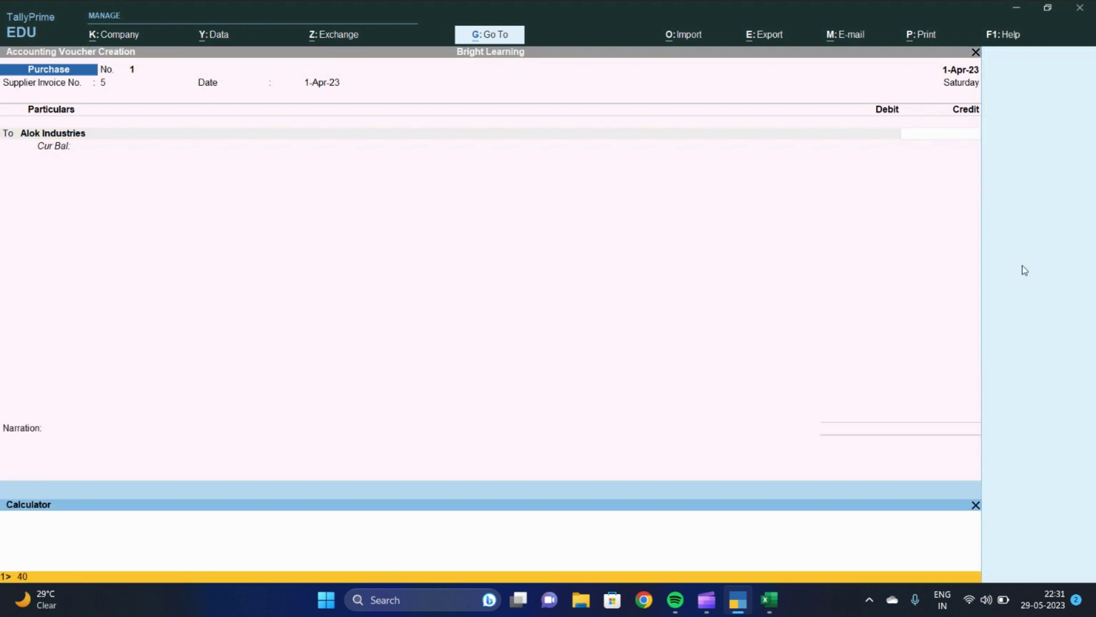
pyautogui.write('000-678')
pyautogui.press('Return')
pyautogui.hotkey('ctrl', 'n')
pyautogui.press('Return')
pyautogui.press('Return')
pyautogui.press('Return')
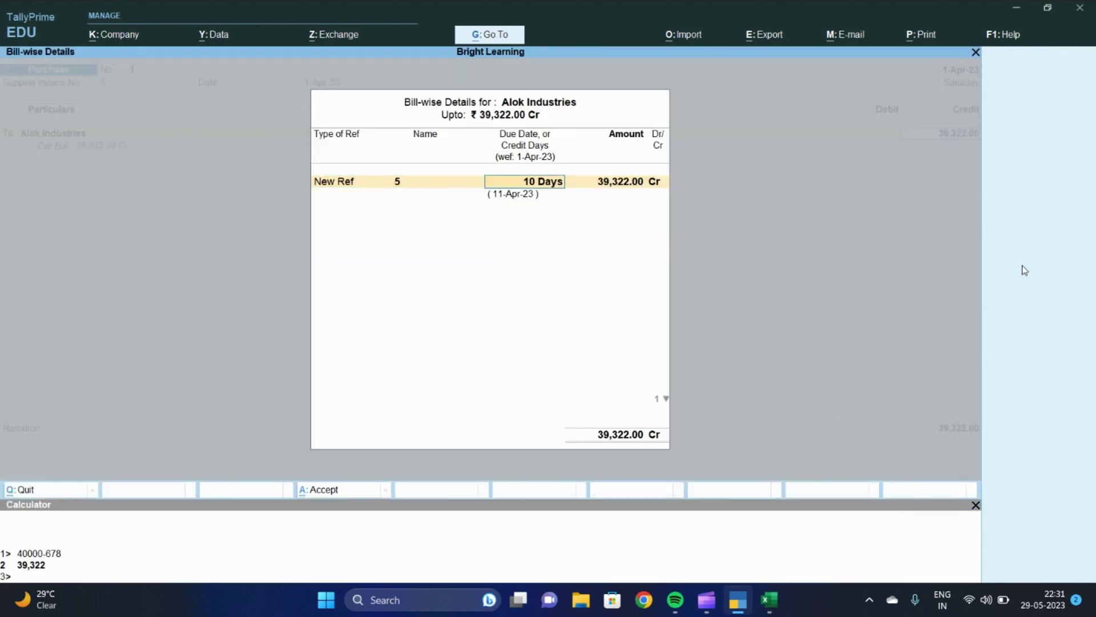
pyautogui.press('Return')
pyautogui.press('Return')
pyautogui.press('Return')
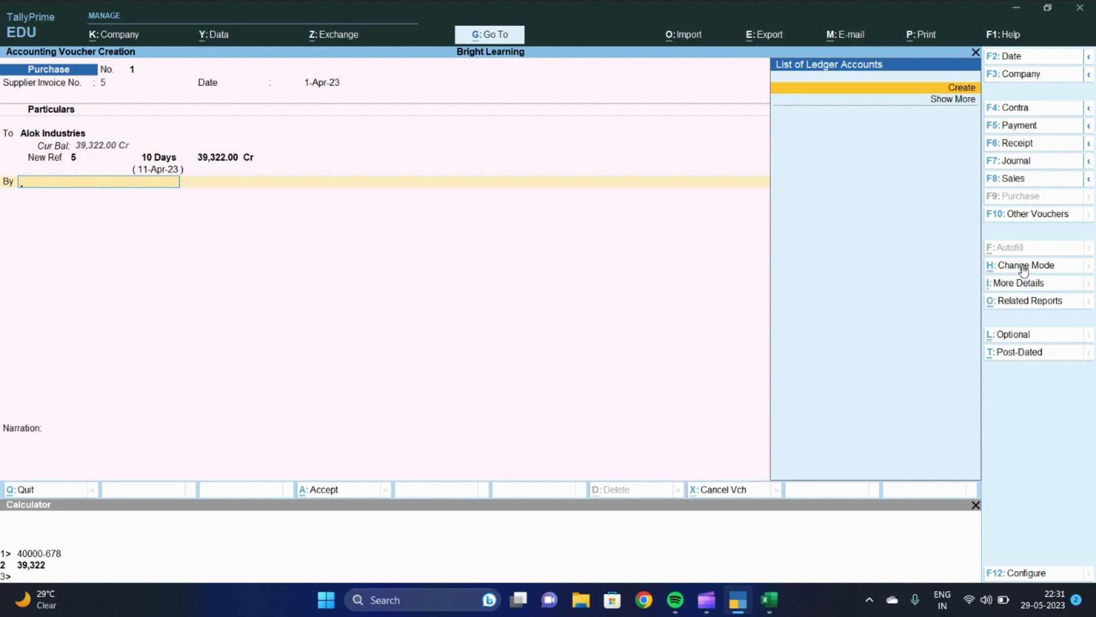
# Create a Purchase Local ledger under Purchase Accounts, skipping item allocations
pyautogui.press('Return')
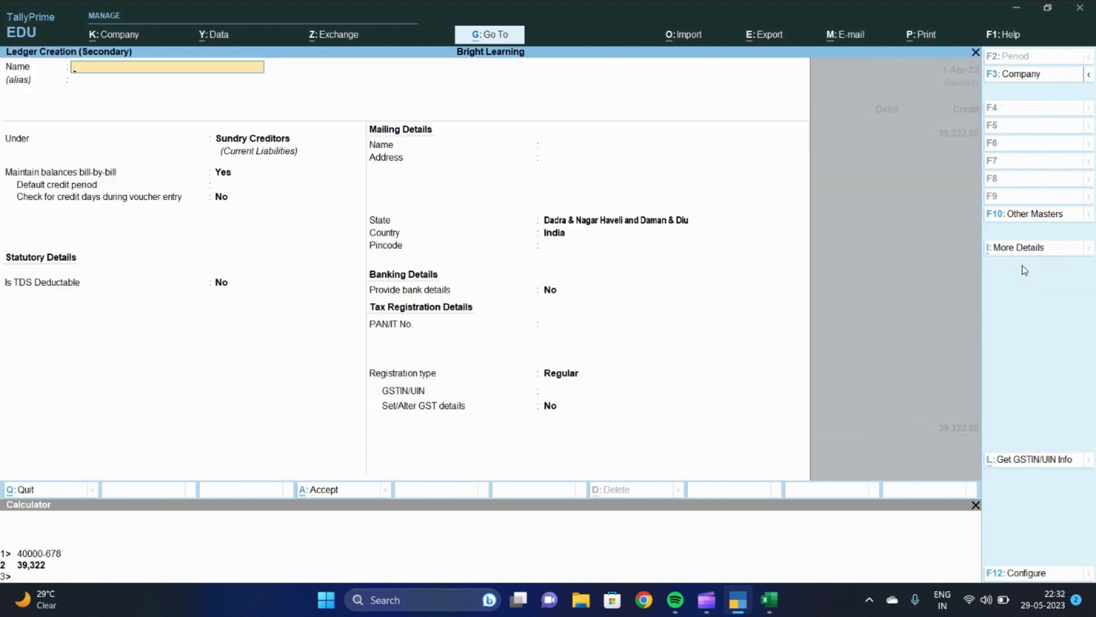
pyautogui.write('Purchase Local')
pyautogui.press('Return')
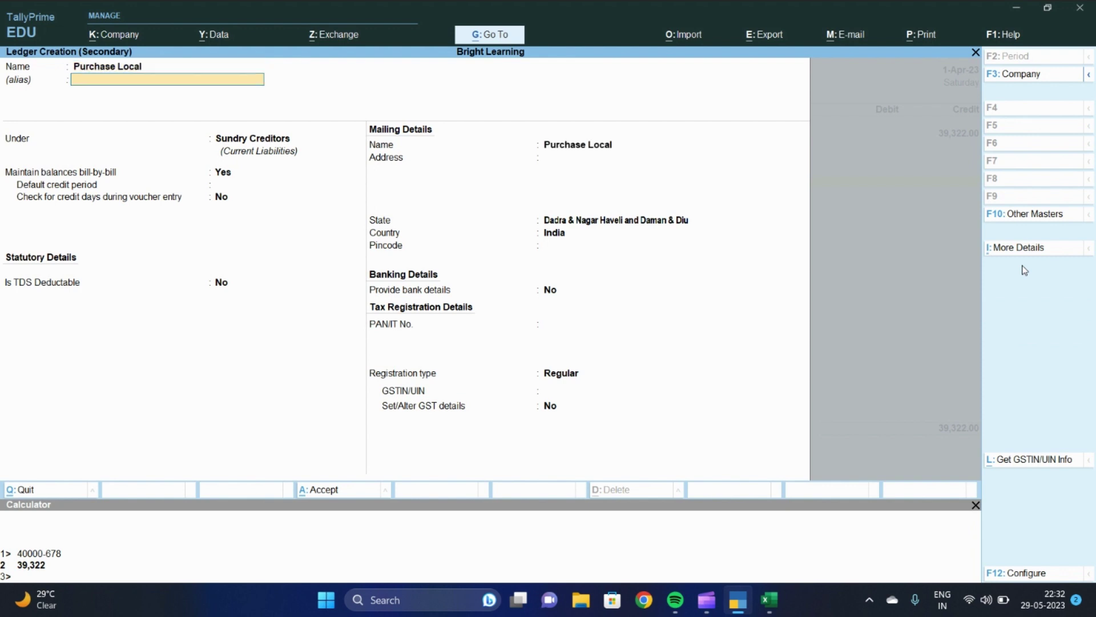
pyautogui.write('Purch')
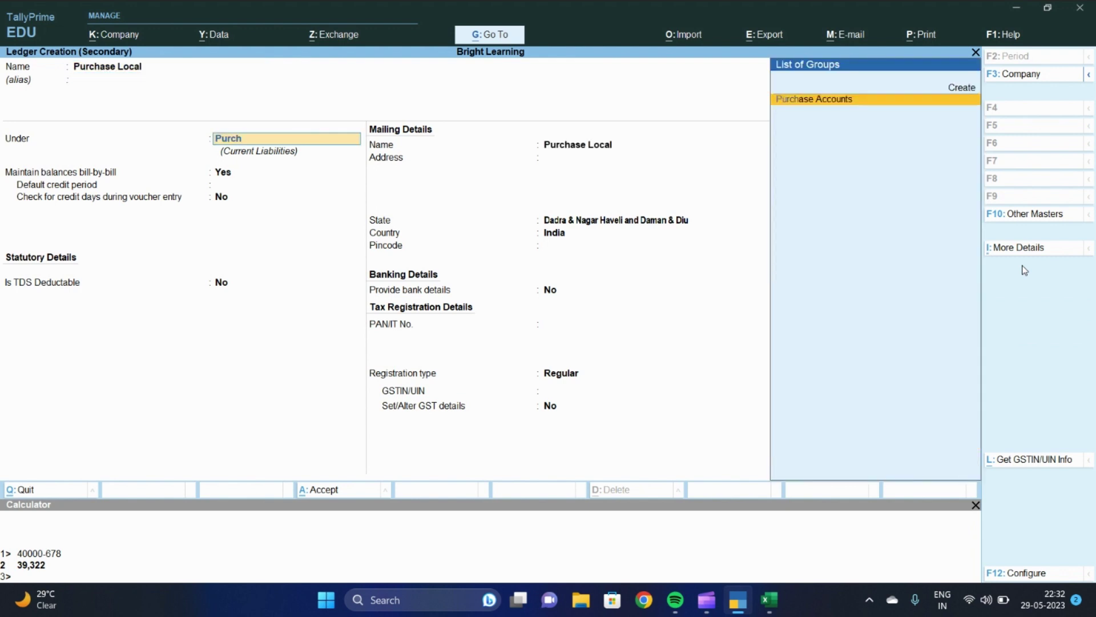
pyautogui.press('Return')
pyautogui.press('Return')
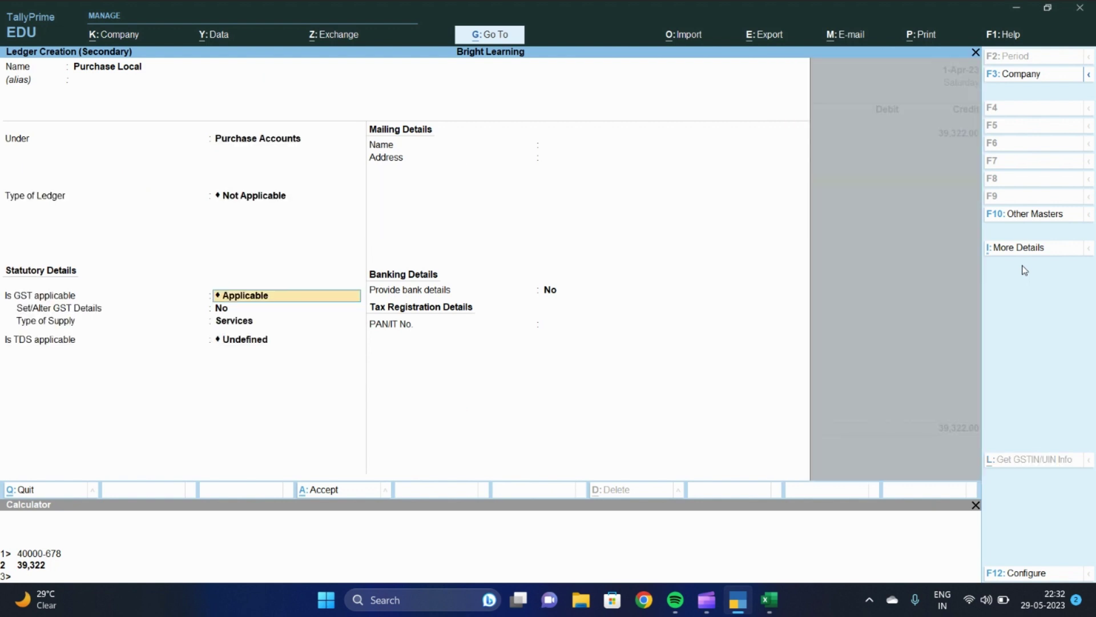
pyautogui.press('Return')
pyautogui.press('Return')
pyautogui.press('Return')
pyautogui.press('Return')
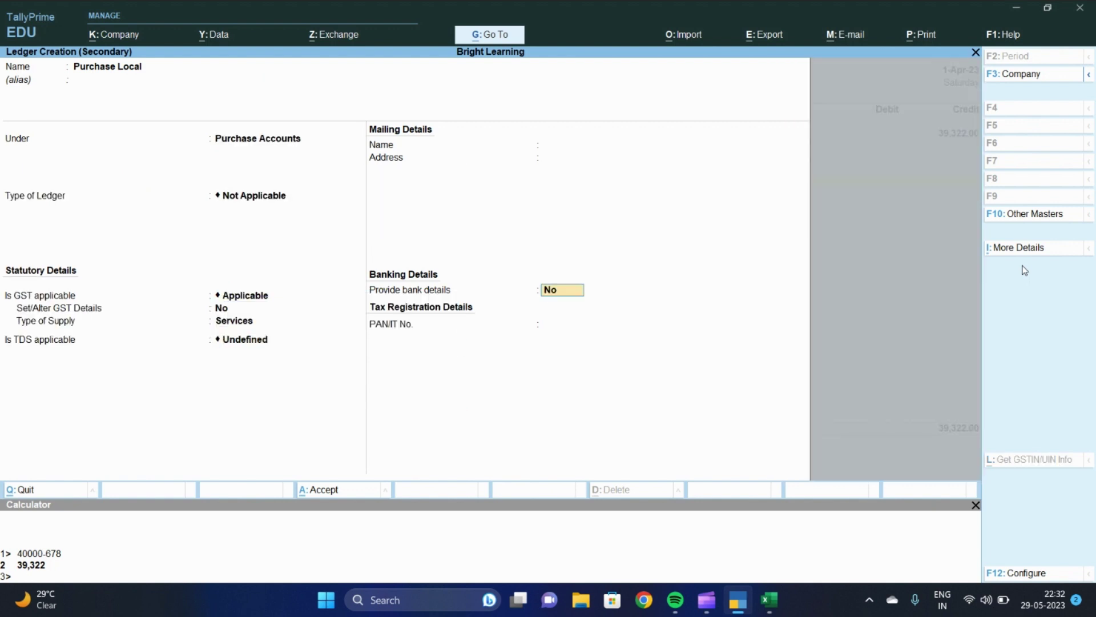
pyautogui.press('Return')
pyautogui.press('Return')
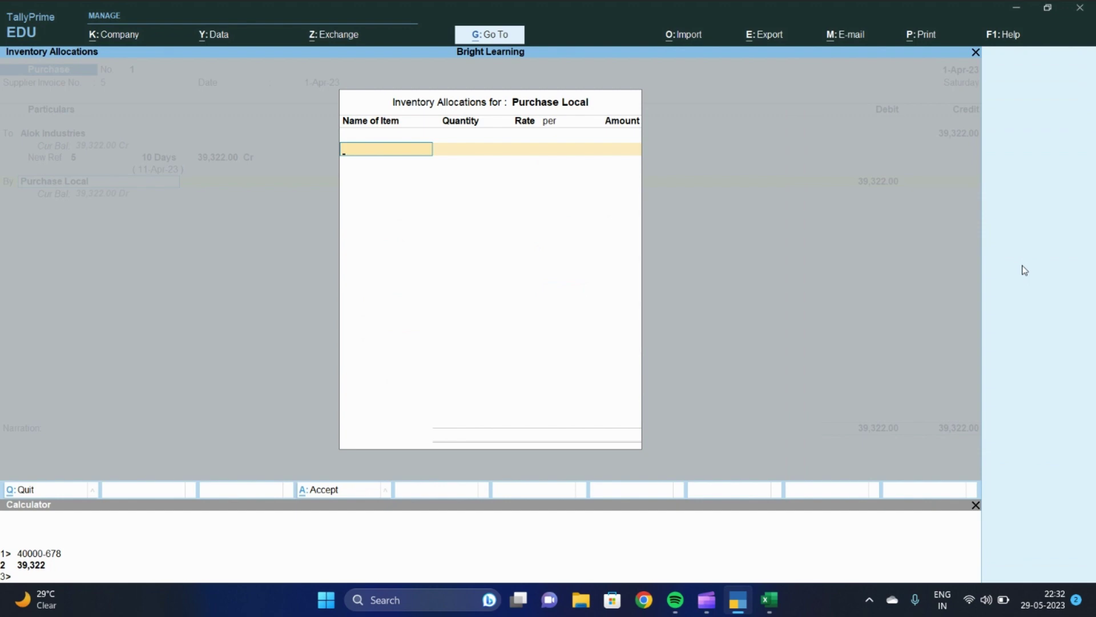
pyautogui.press('Escape')
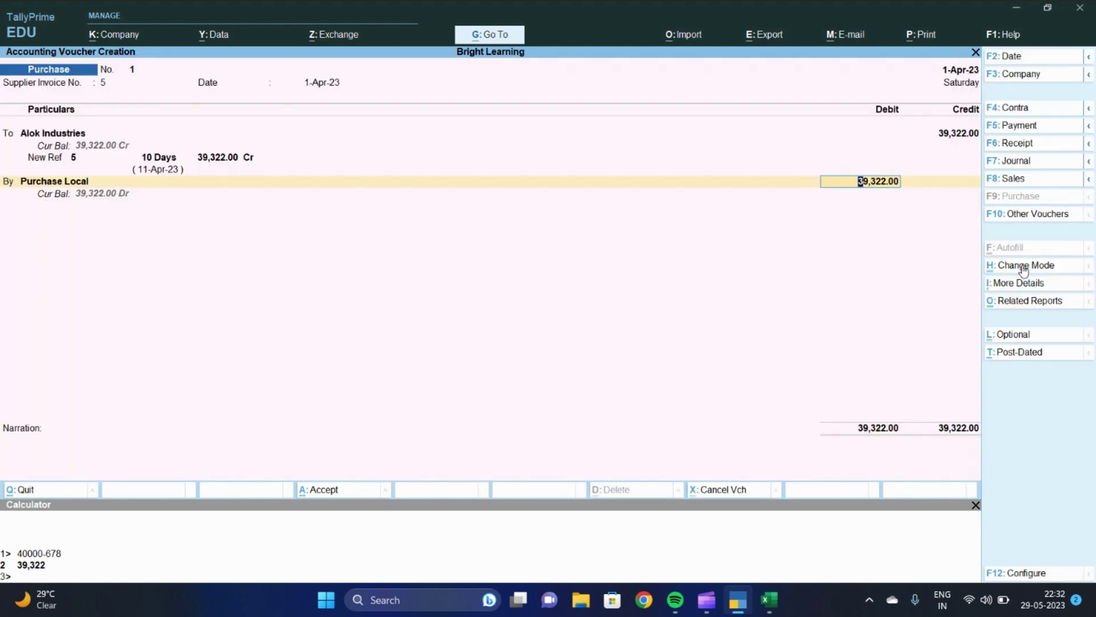
# Check the TDS figures in Excel, then debit Purchase Local 33,898.00
pyautogui.hotkey('alt', 'Tab')
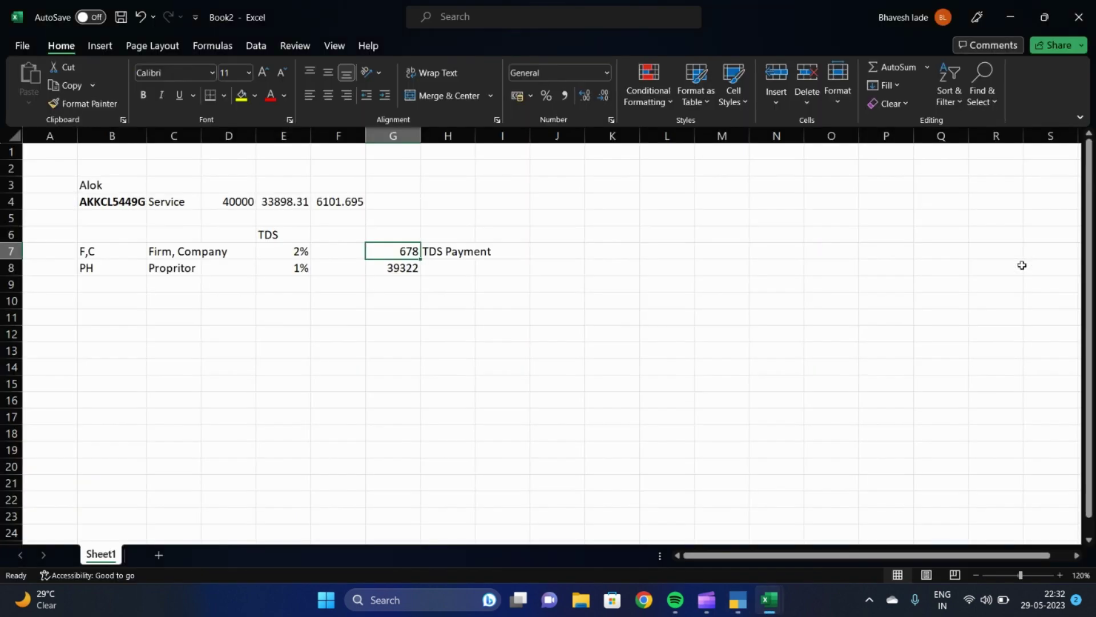
pyautogui.hotkey('alt', 'Tab')
pyautogui.write('33898')
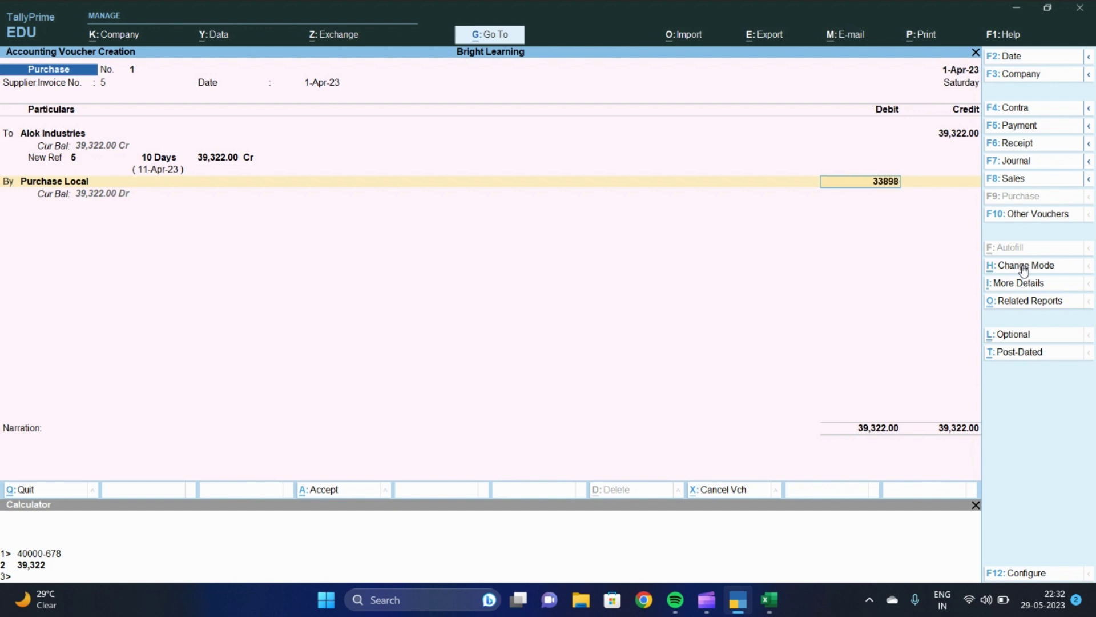
pyautogui.press('Return')
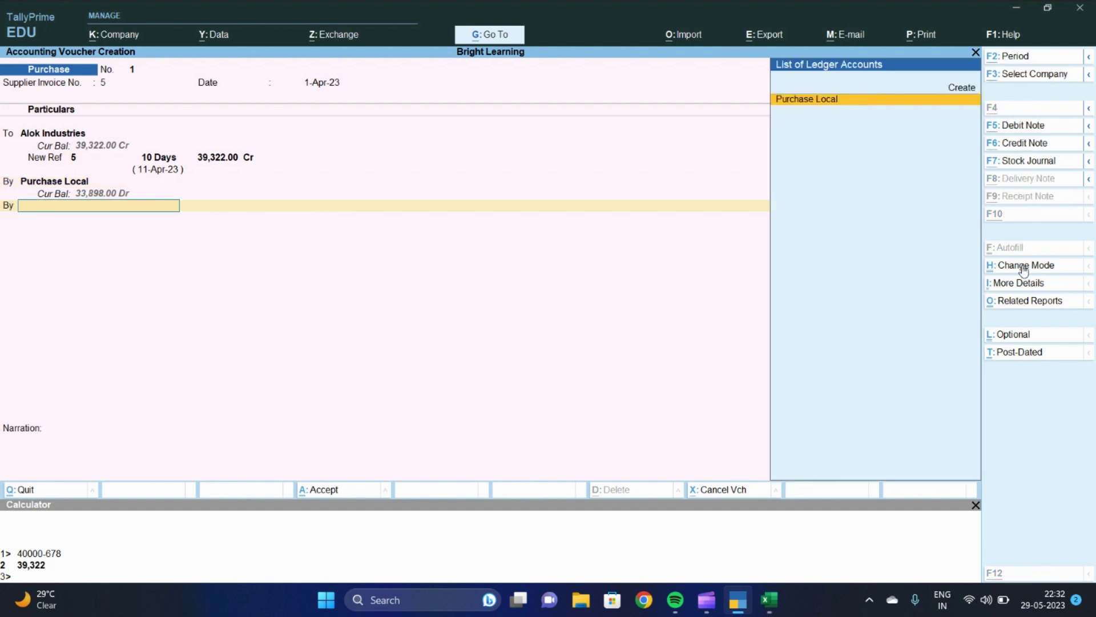
# Create a CGST 9% ledger under Duties & Taxes as GST Central Tax at 9%
pyautogui.hotkey('alt', 'c')
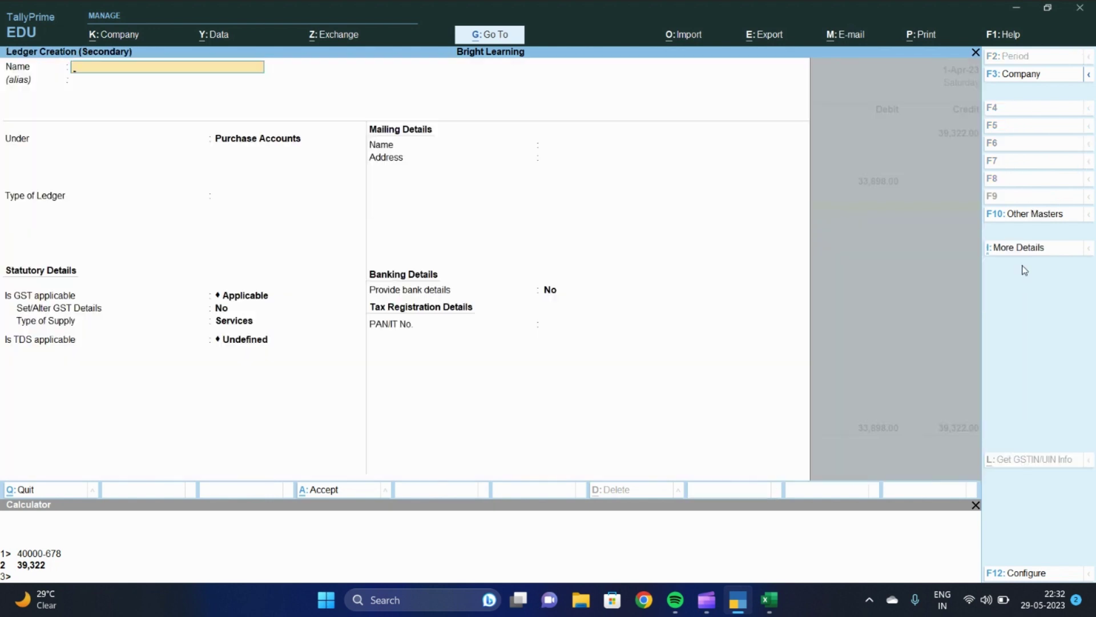
pyautogui.write('CGST 9%')
pyautogui.press('Return')
pyautogui.press('Return')
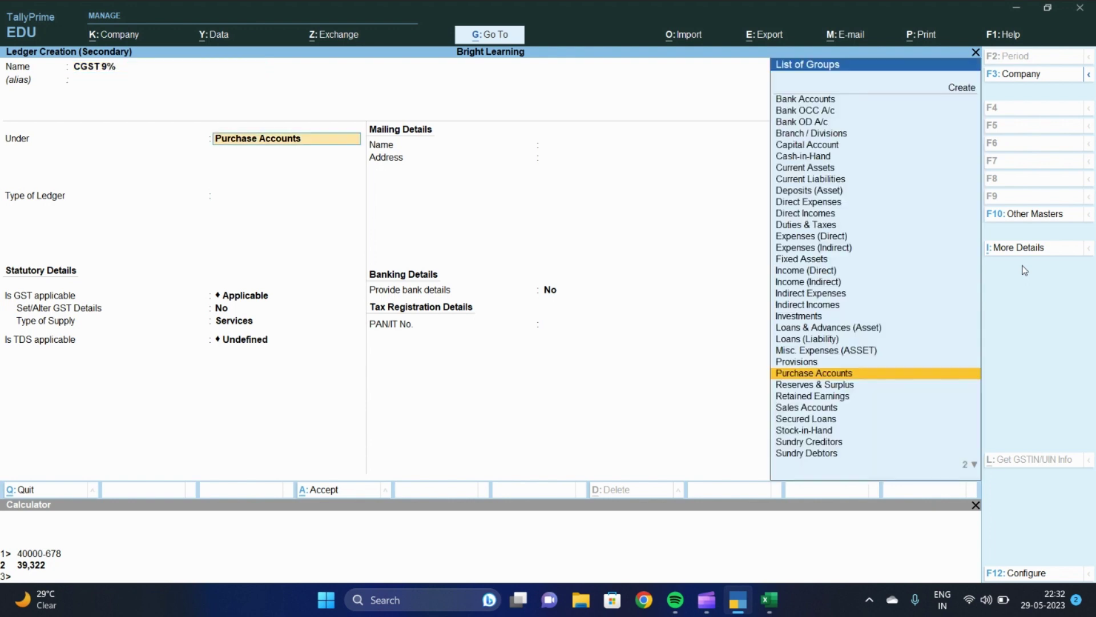
pyautogui.write('DUT')
pyautogui.press('Return')
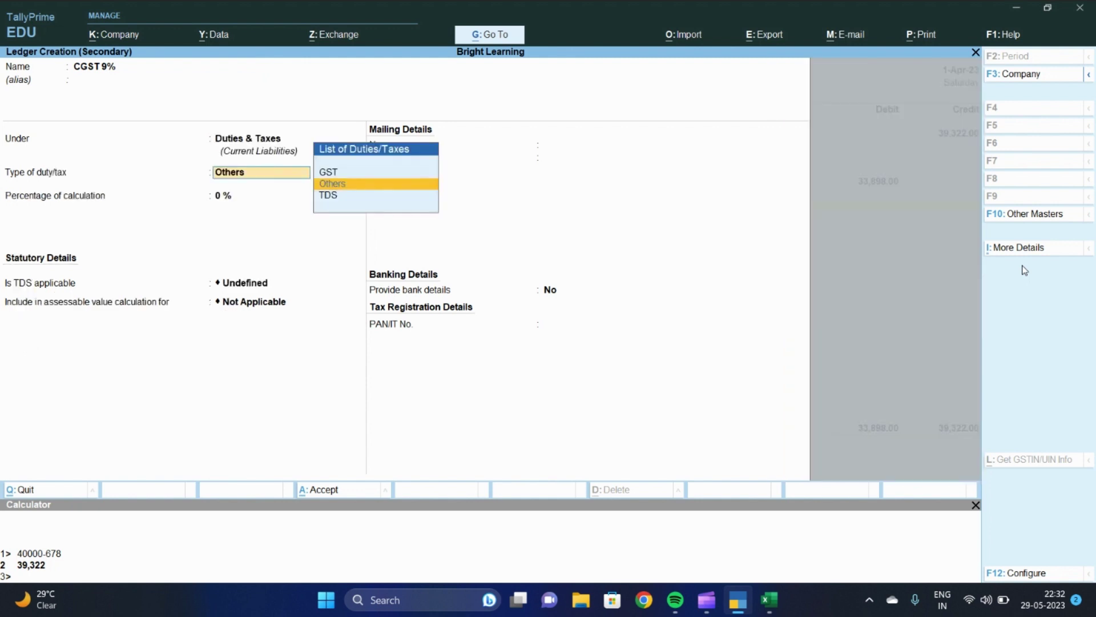
pyautogui.press('Up')
pyautogui.press('Return')
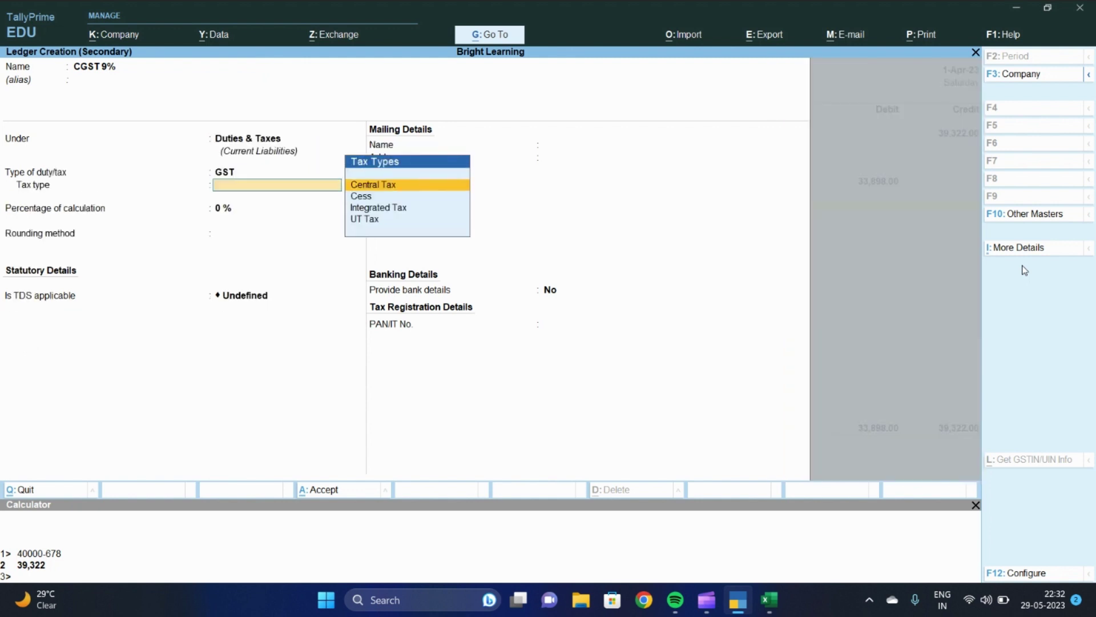
pyautogui.press('Return')
pyautogui.write('9')
pyautogui.press('Return')
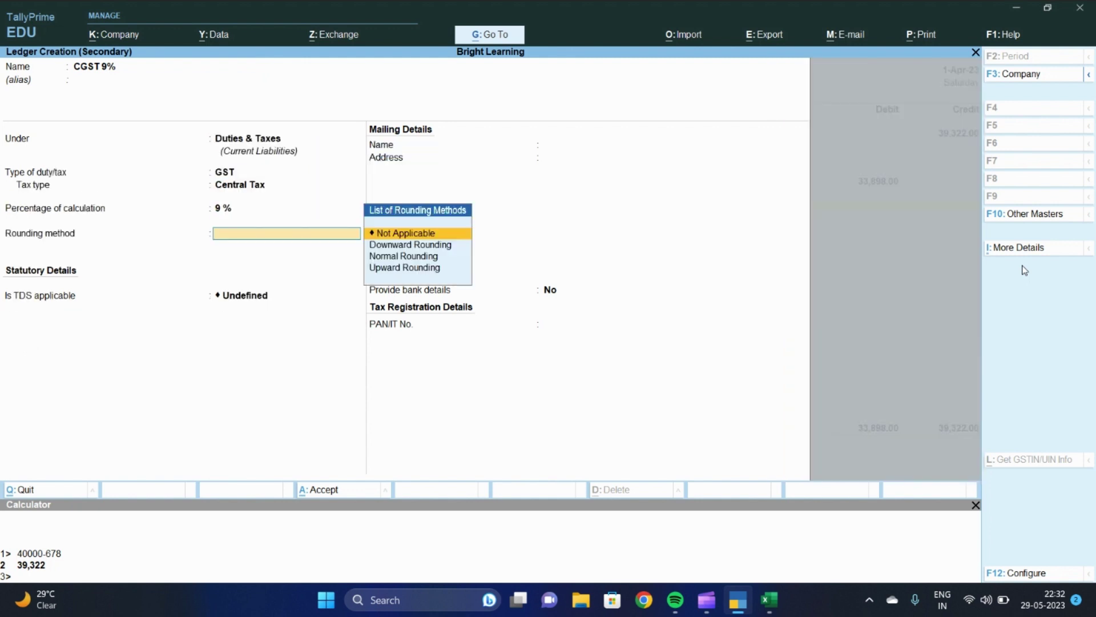
pyautogui.press('Return')
pyautogui.hotkey('ctrl', 'a')
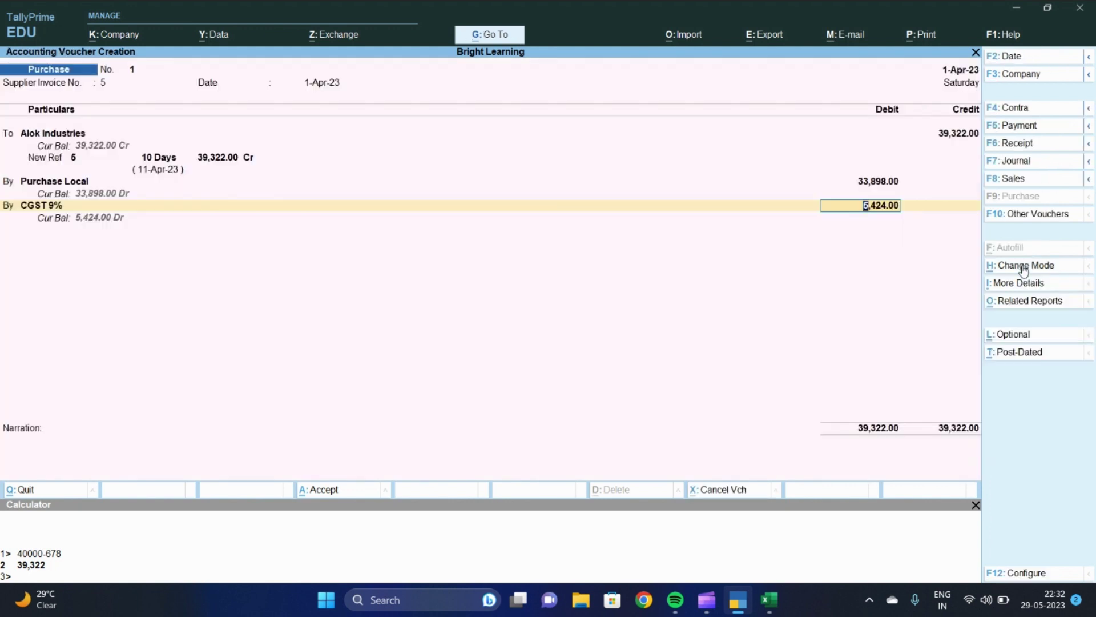
# Calculate 33898*9% and set the CGST debit to 3,051.00
pyautogui.hotkey('ctrl', 'n')
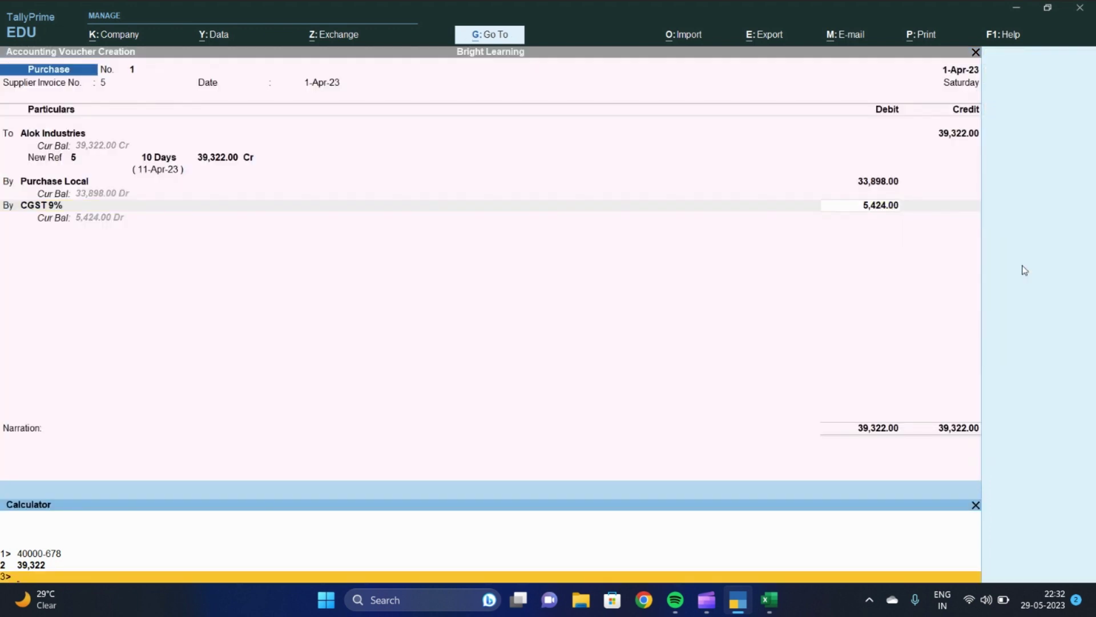
pyautogui.write('542')
pyautogui.press('BackSpace')
pyautogui.press('BackSpace')
pyautogui.press('BackSpace')
pyautogui.press('BackSpace')
pyautogui.write('33898*9%')
pyautogui.press('Return')
pyautogui.press('Return')
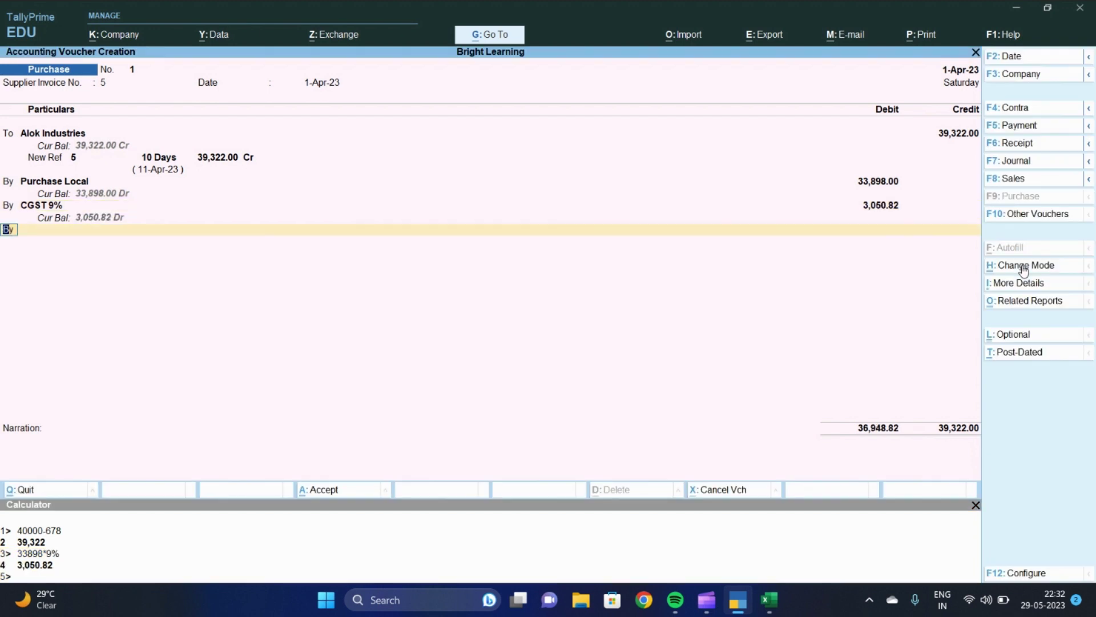
pyautogui.press('Up')
pyautogui.write('3051')
pyautogui.press('Return')
pyautogui.press('Return')
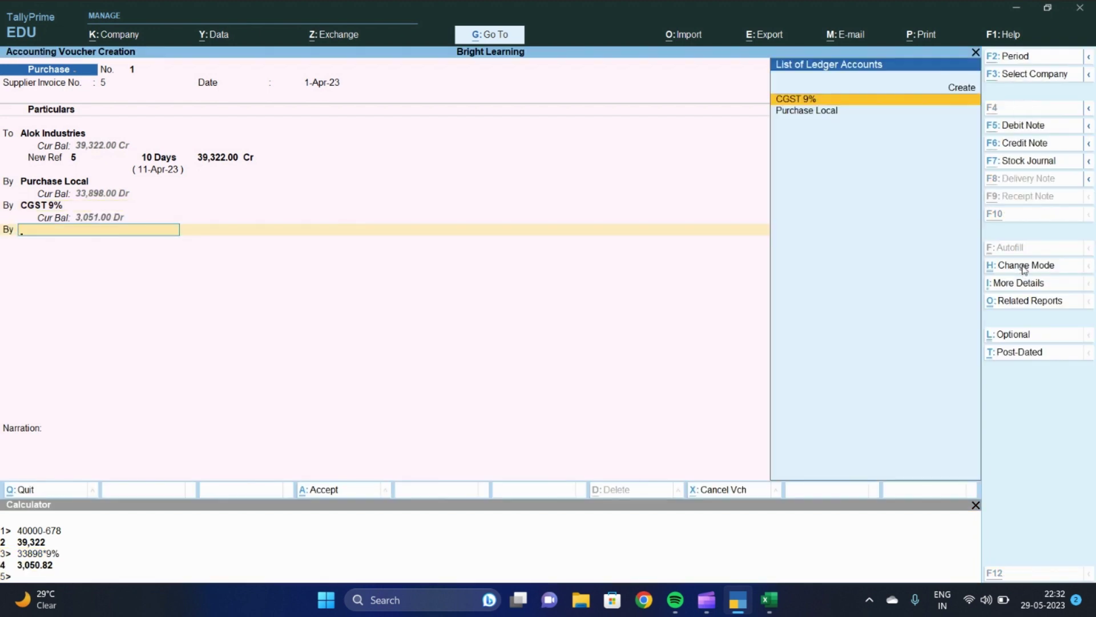
# Create a UTGST 9% ledger under Duties & Taxes as GST UT Tax at 9%
pyautogui.hotkey('alt', 'c')
pyautogui.write('UTGST')
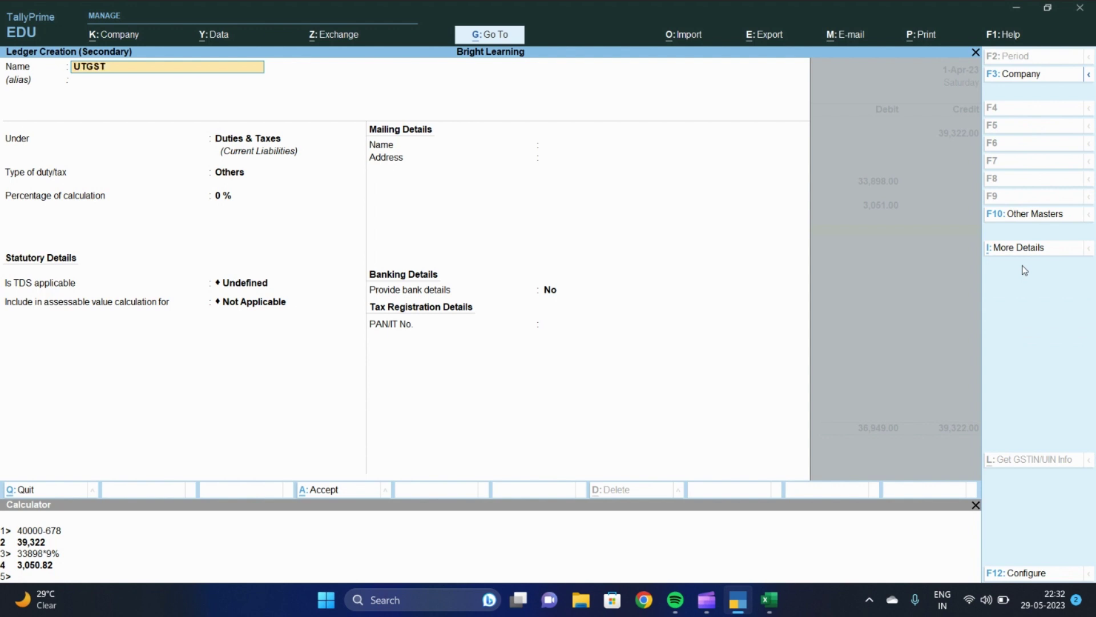
pyautogui.write(' 8')
pyautogui.press('BackSpace')
pyautogui.write('9%')
pyautogui.press('Return')
pyautogui.press('Return')
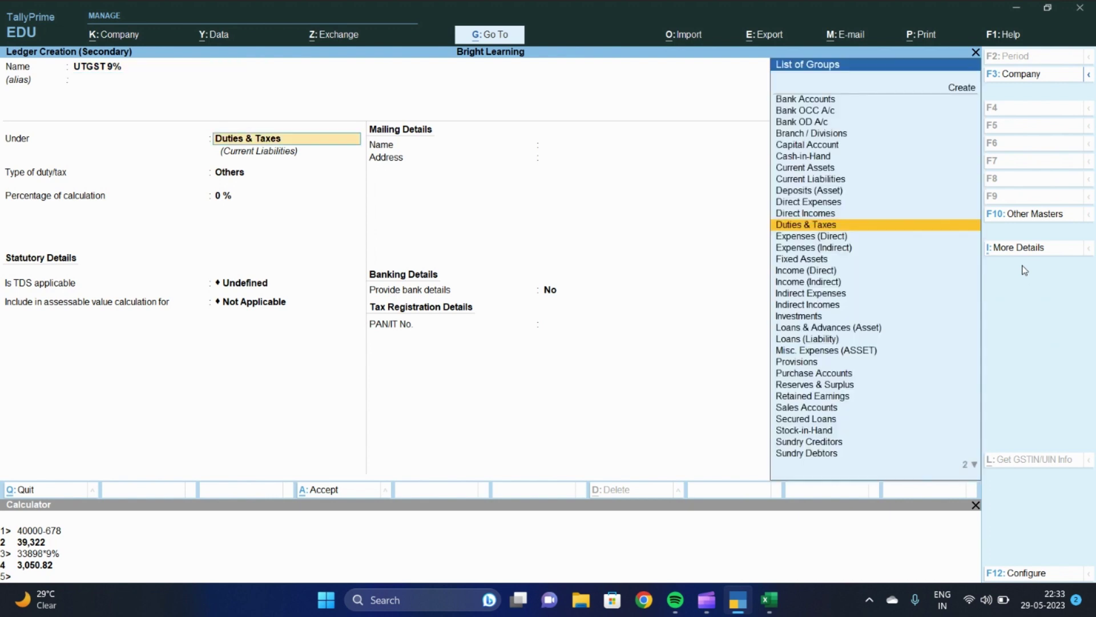
pyautogui.press('Return')
pyautogui.press('Up')
pyautogui.press('Return')
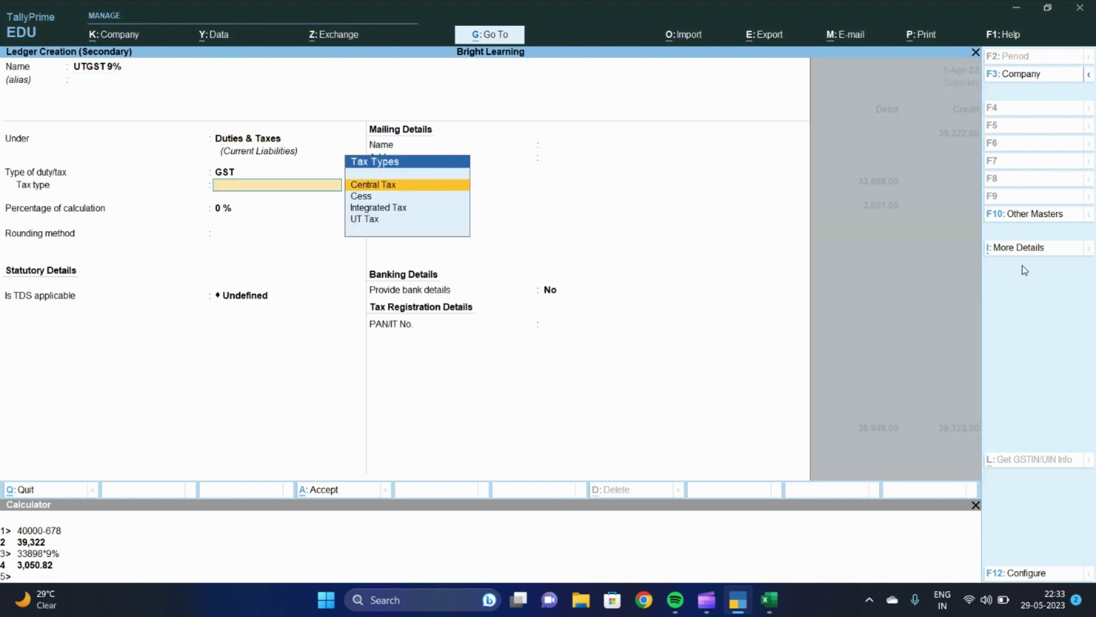
pyautogui.press('Down')
pyautogui.press('Down')
pyautogui.press('Down')
pyautogui.press('Return')
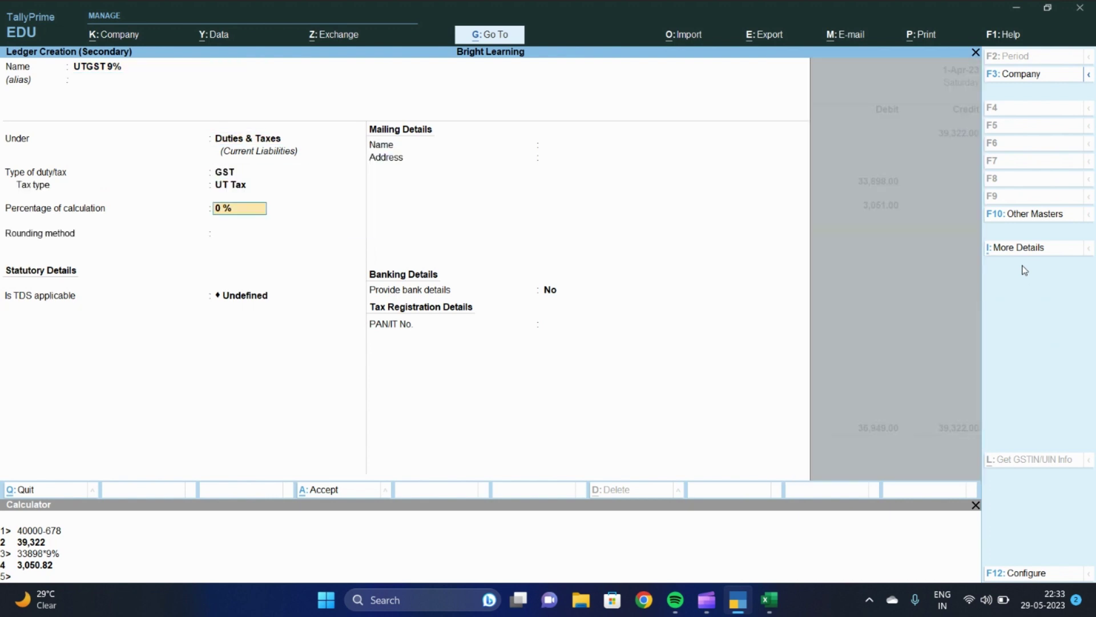
pyautogui.write('9')
pyautogui.press('Return')
pyautogui.press('Return')
pyautogui.hotkey('ctrl', 'a')
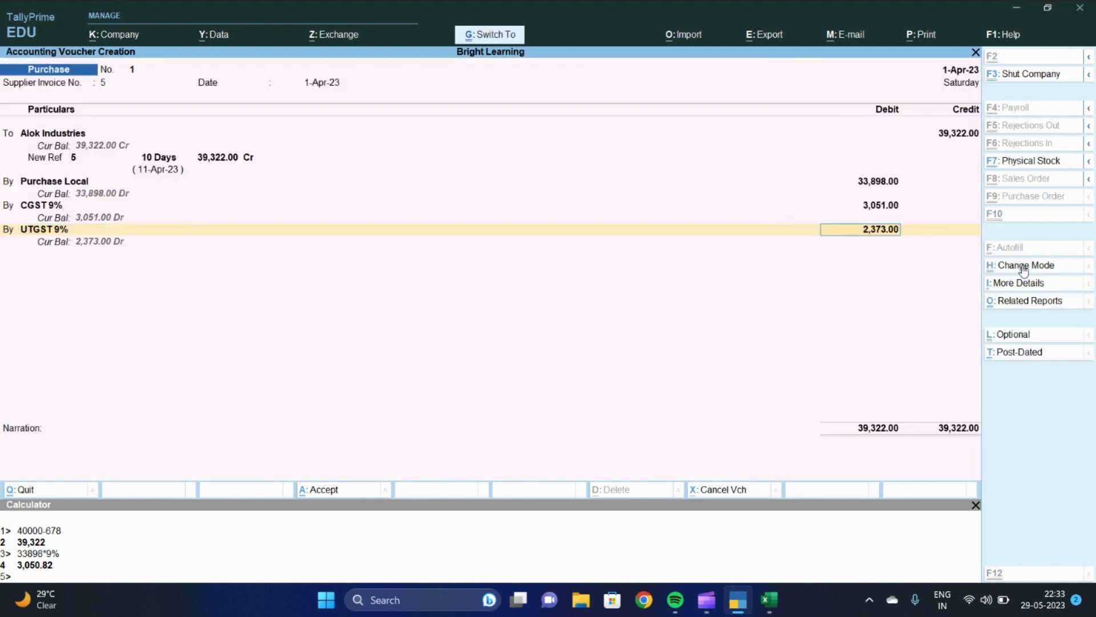
# Debit UTGST 9% with 3,051.00 and move to a new credit line
pyautogui.write('3051')
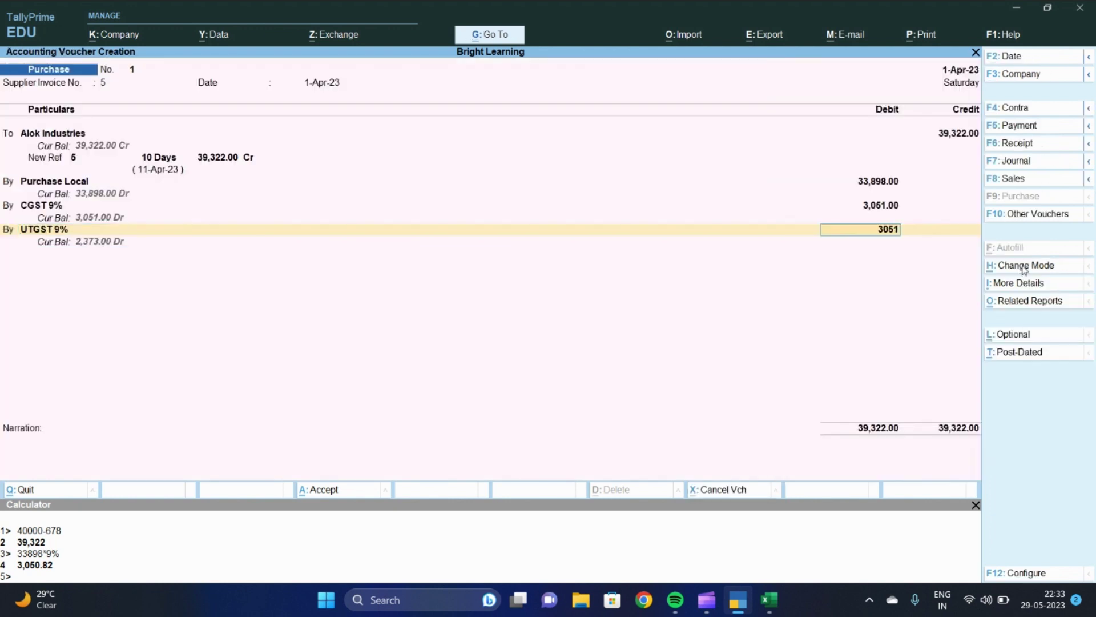
pyautogui.press('Return')
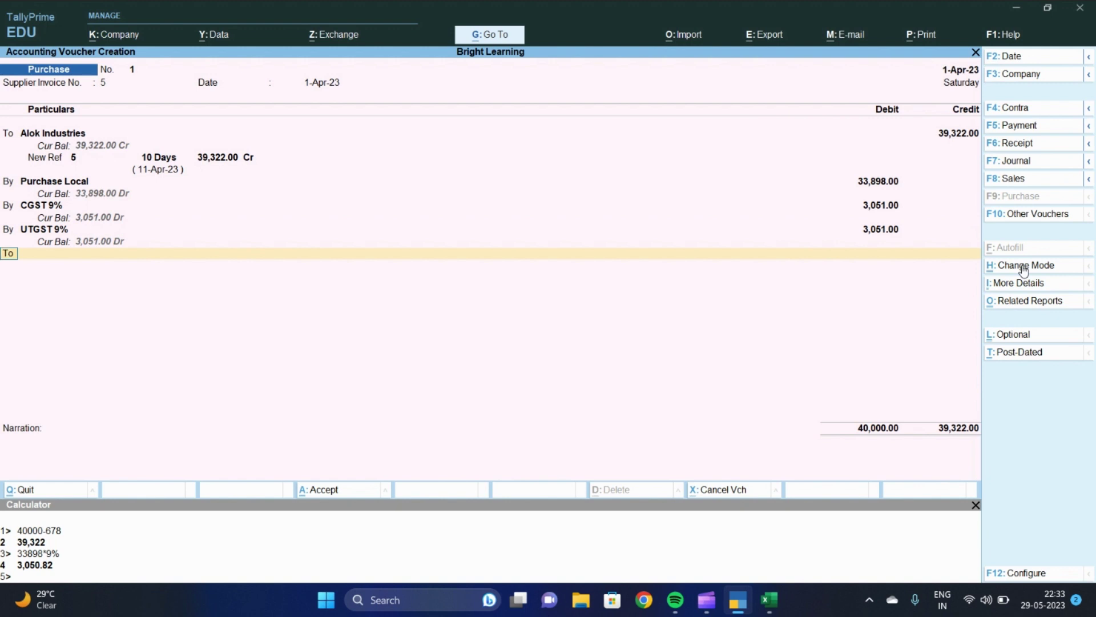
pyautogui.press('Return')
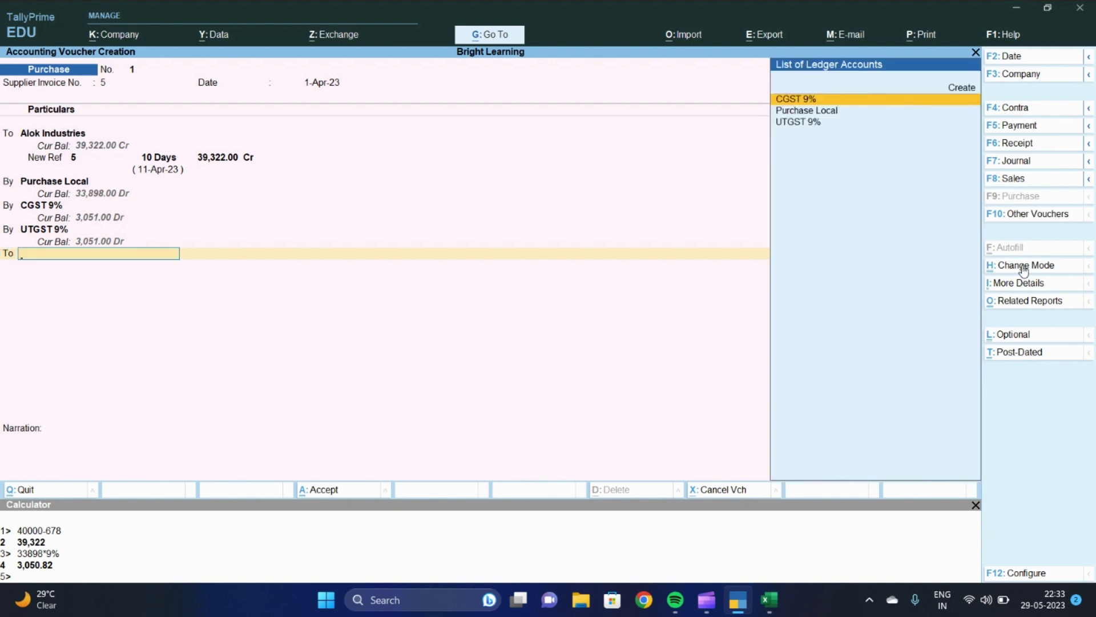
# Create a TDS CONTRACTOR ledger with duty type TDS, nature Any, and credit it 678.00
pyautogui.hotkey('alt', 'c')
pyautogui.write('TDS')
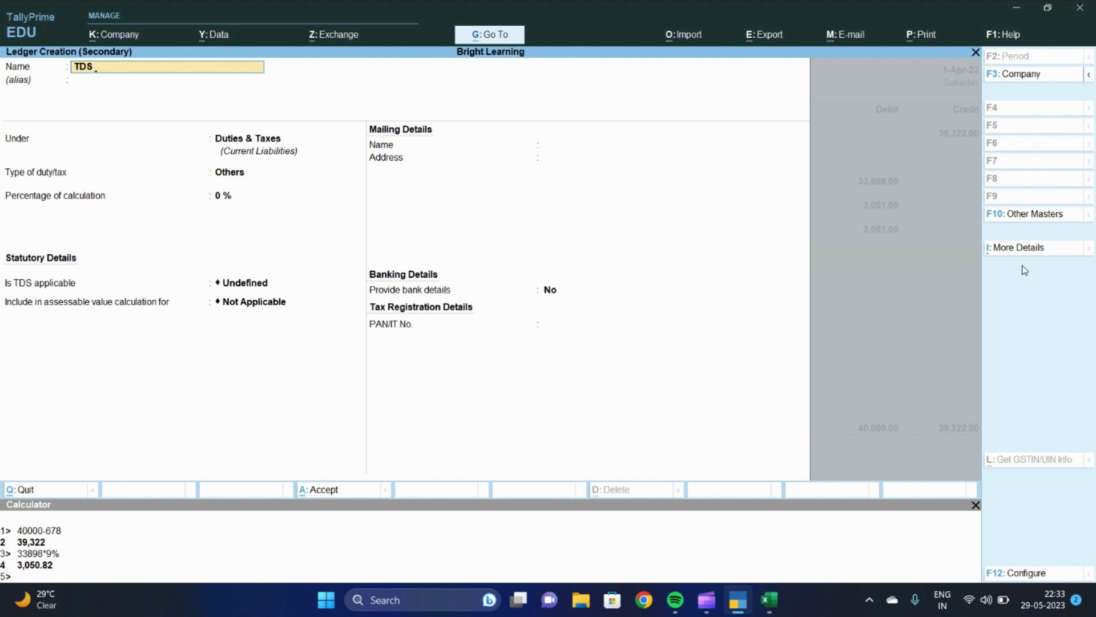
pyautogui.write(' CONTRACTOR')
pyautogui.press('Return')
pyautogui.press('Return')
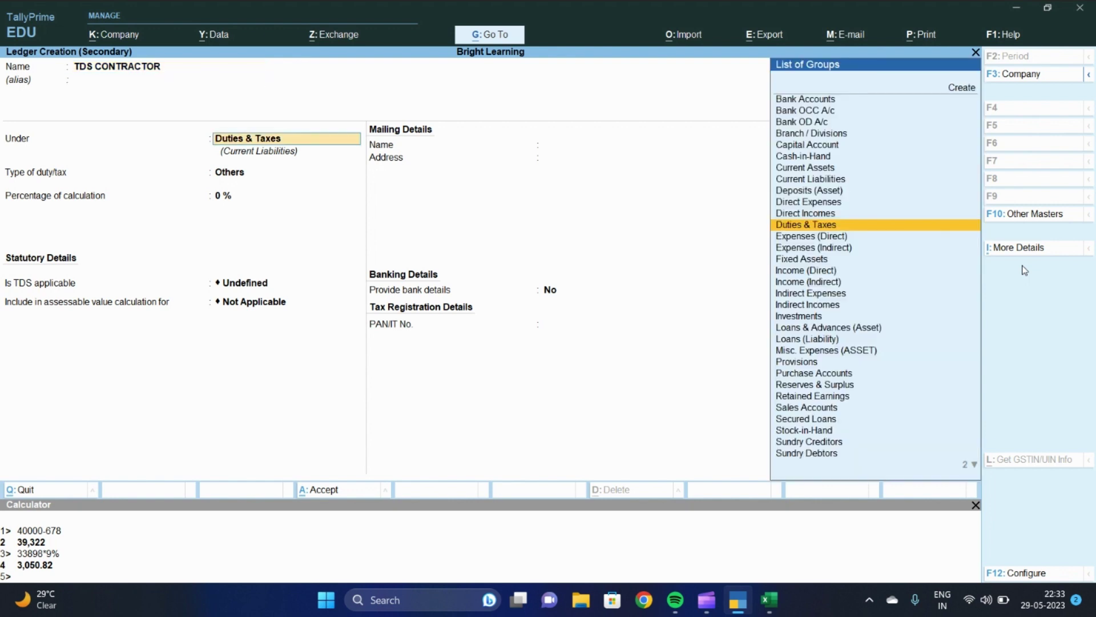
pyautogui.press('Return')
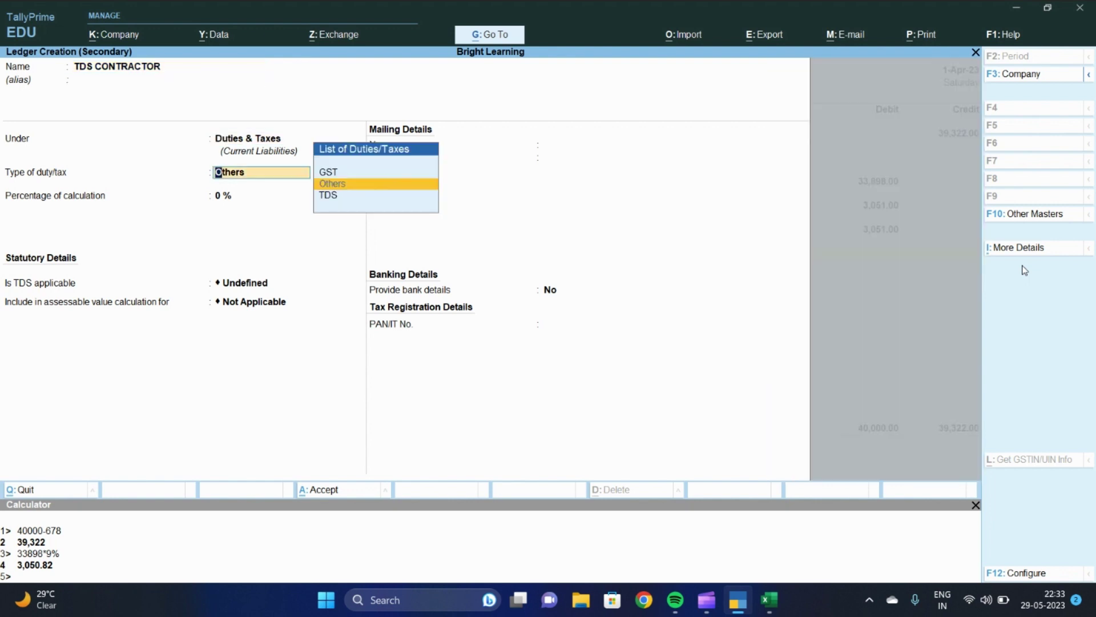
pyautogui.press('Down')
pyautogui.press('Return')
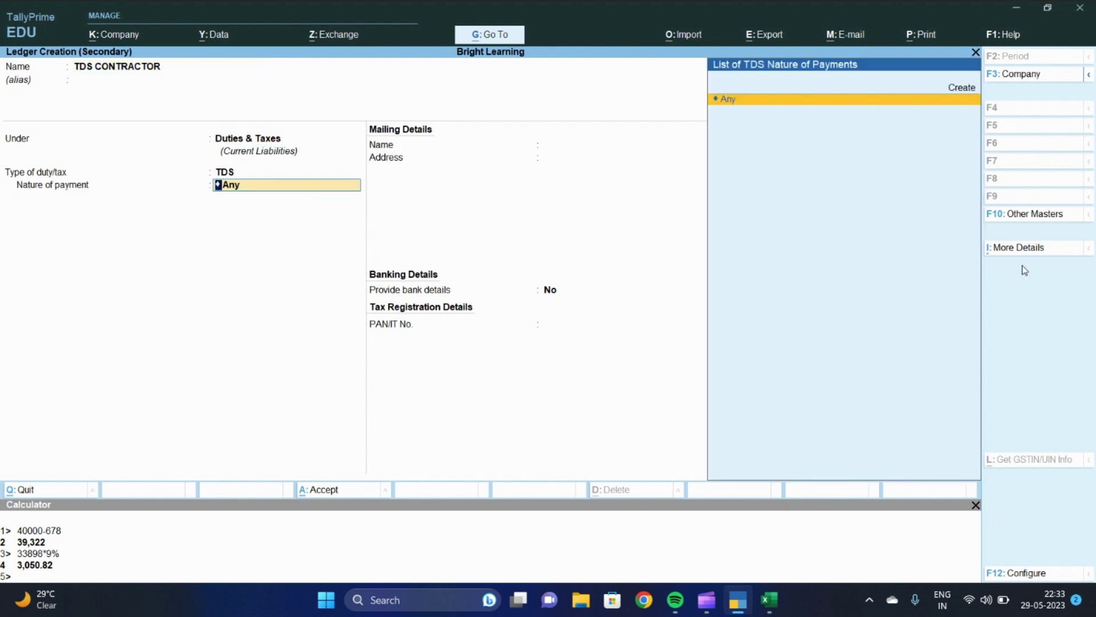
pyautogui.press('Return')
pyautogui.press('Return')
pyautogui.press('Return')
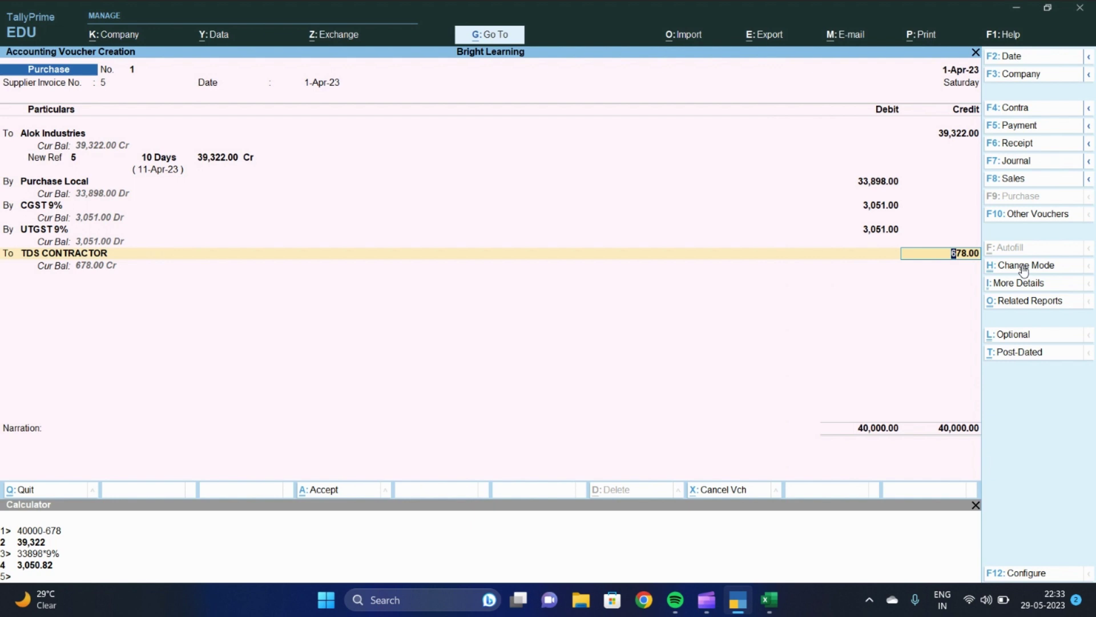
pyautogui.press('Return')
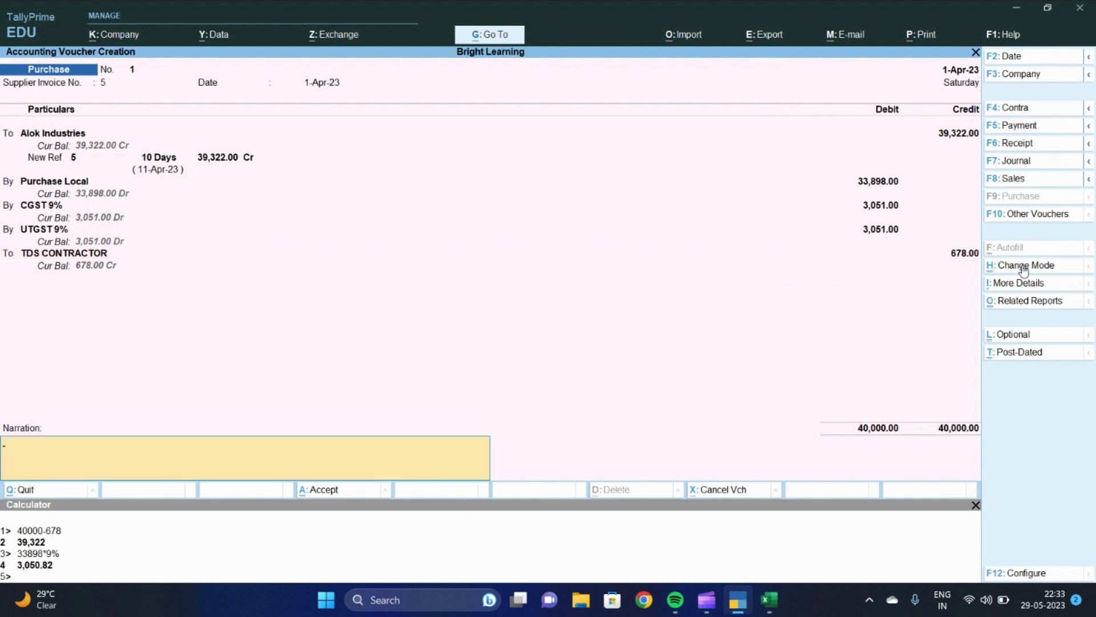
# Add narration 'BILL NO 125 DT. 25.4.2023', save the voucher, and return to Gateway of Tally
pyautogui.write('BILL NO 125 DT. 25.4.2023')
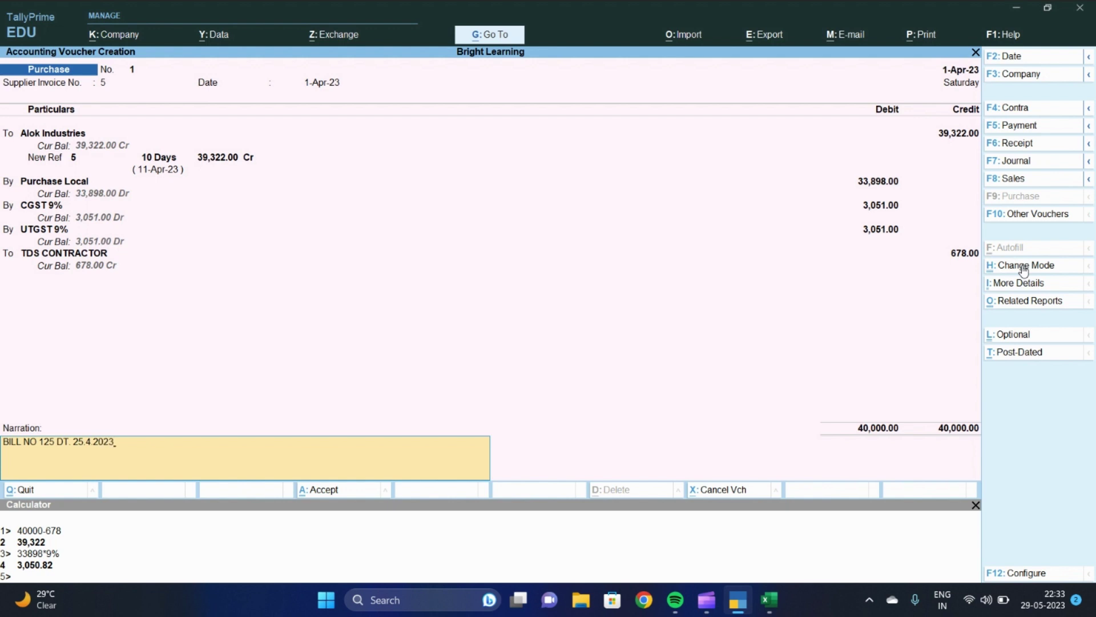
pyautogui.press('Return')
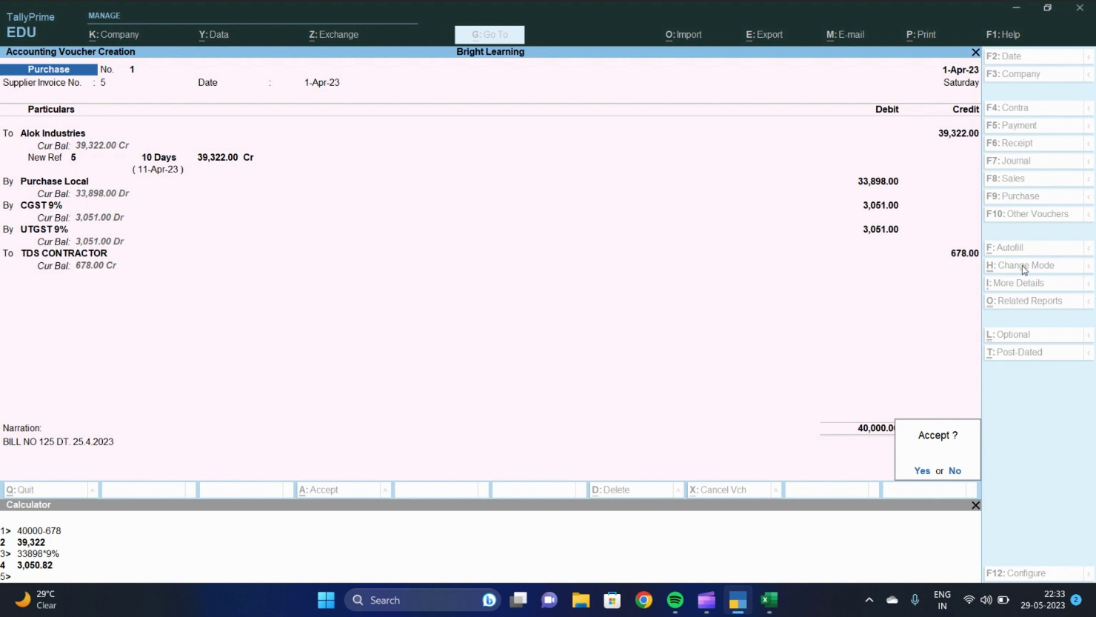
pyautogui.press('Return')
pyautogui.press('Escape')
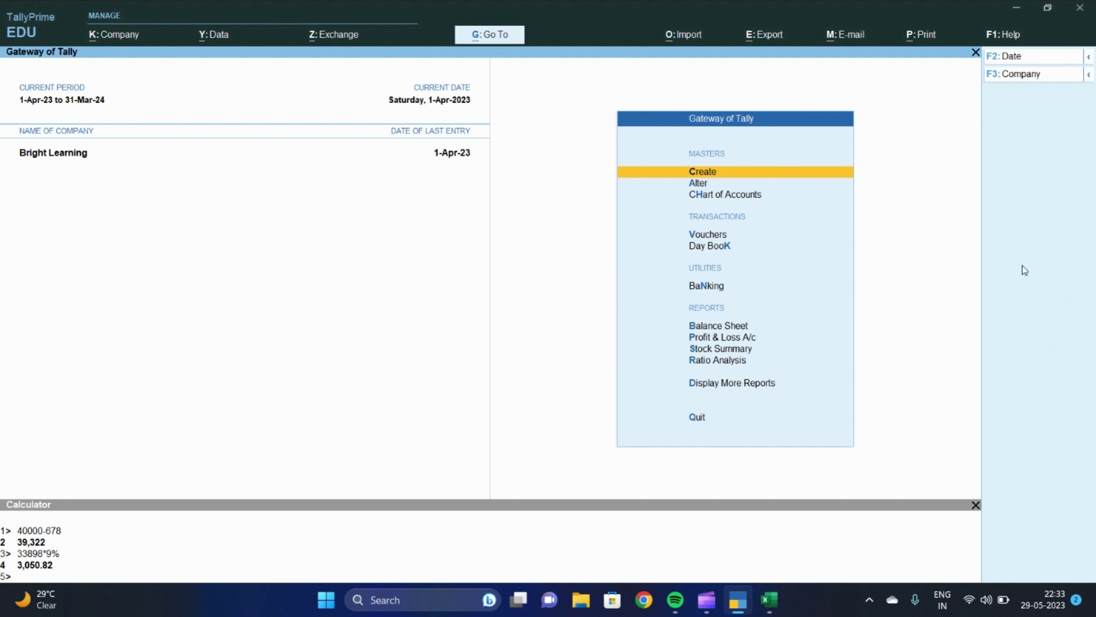
# Open the TDS CONTRACTOR ledger report under Account Books
pyautogui.press('d')
pyautogui.press('a')
pyautogui.press('Return')
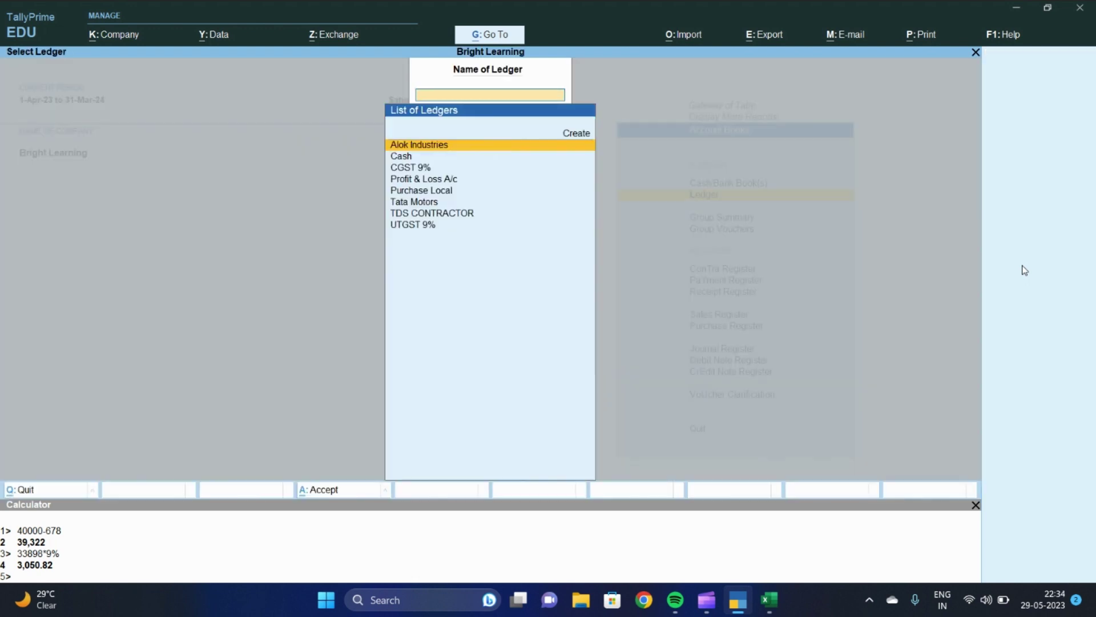
pyautogui.write('TDS')
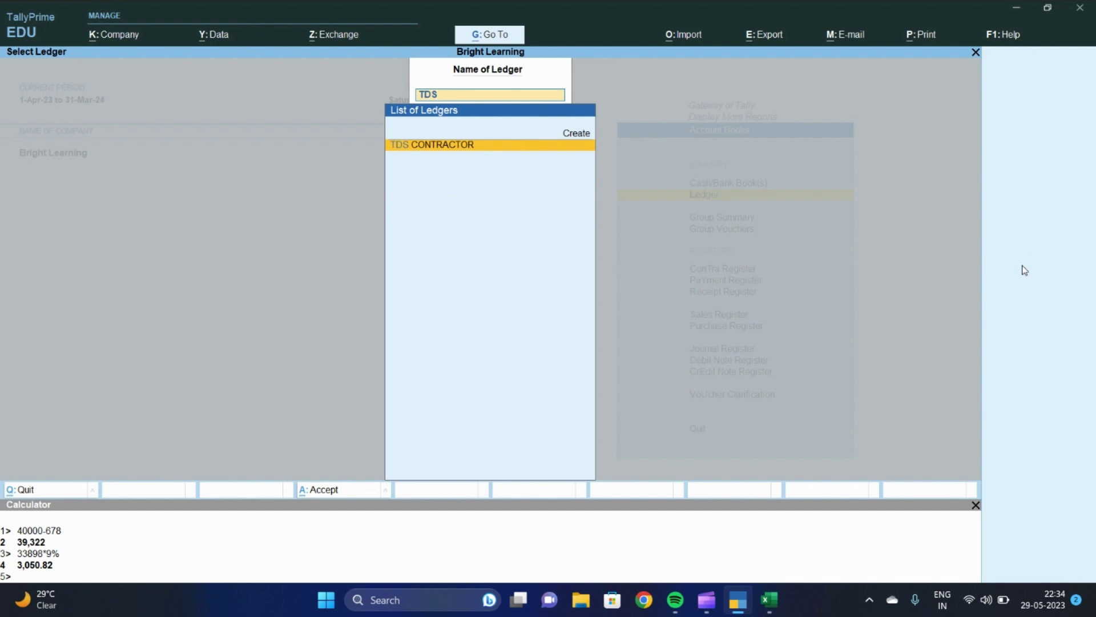
pyautogui.press('Return')
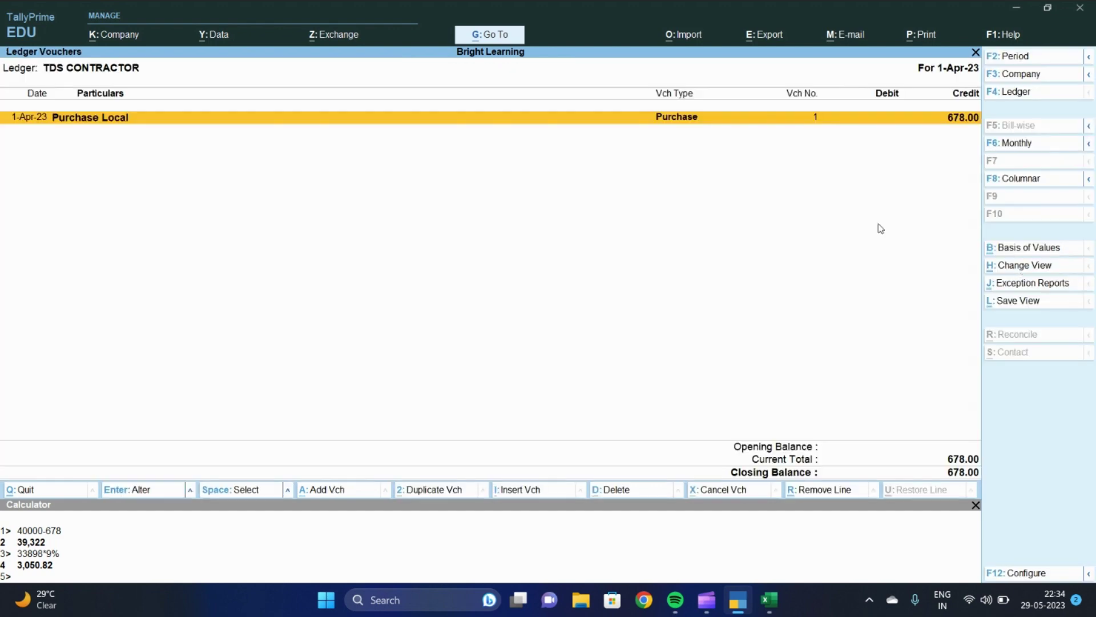
# Review the 1-Apr-23 purchase voucher crediting 678.00, then close it unchanged
pyautogui.click(938, 127)
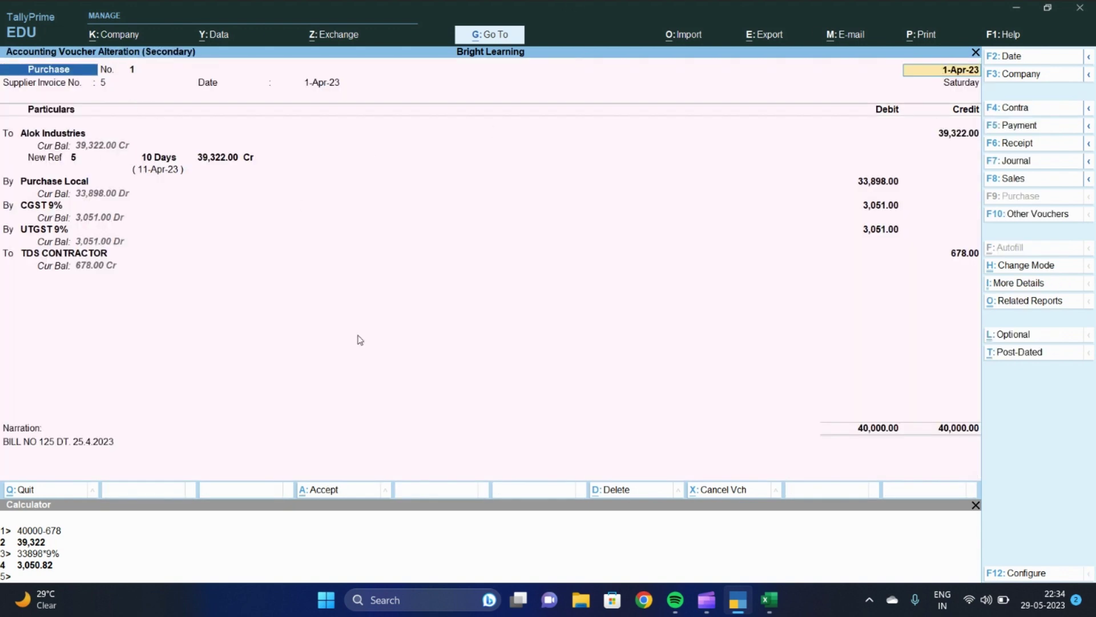
pyautogui.press('BackSpace')
pyautogui.press('Escape')
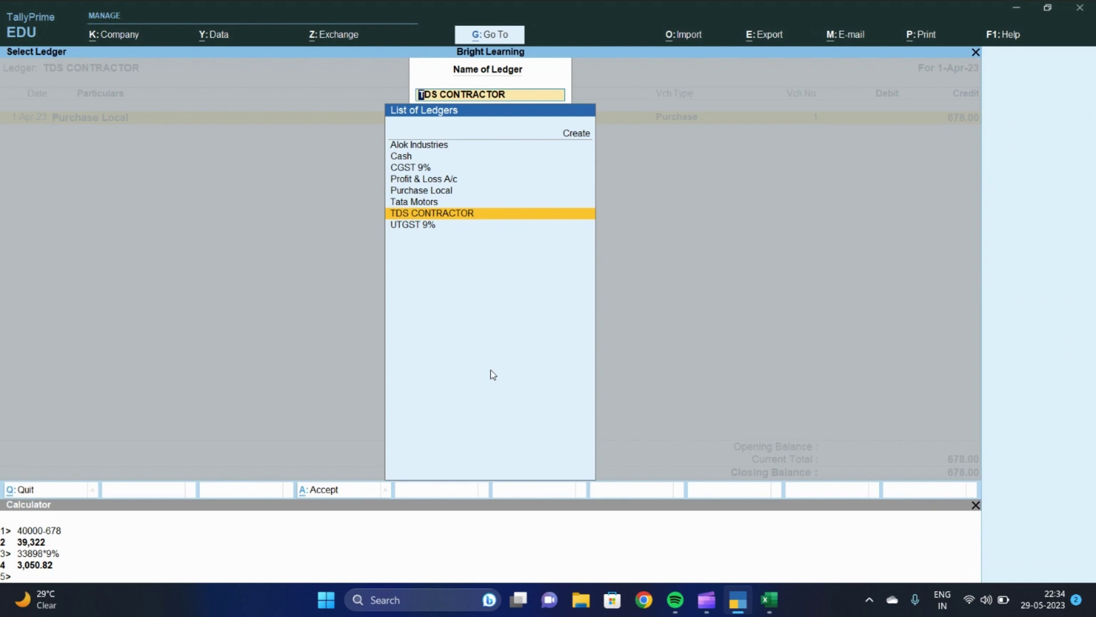
# Open the Alok Industries ledger report and compare its 39,322.00 credit with Excel cell G8
pyautogui.write('alok')
pyautogui.press('Return')
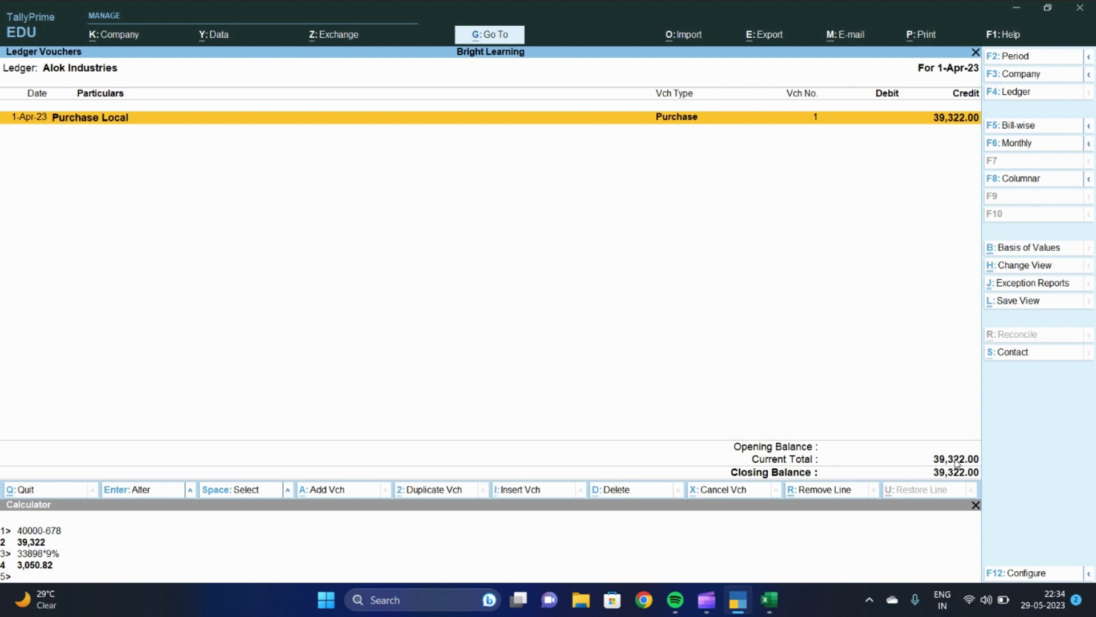
pyautogui.hotkey('alt', 'Tab')
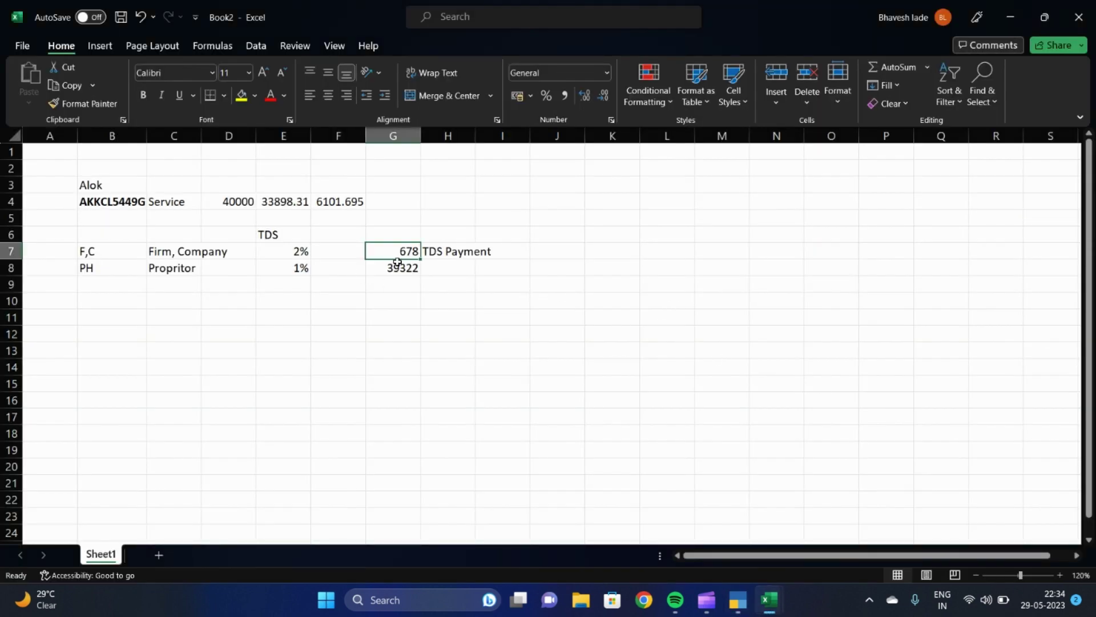
pyautogui.click(397, 264)
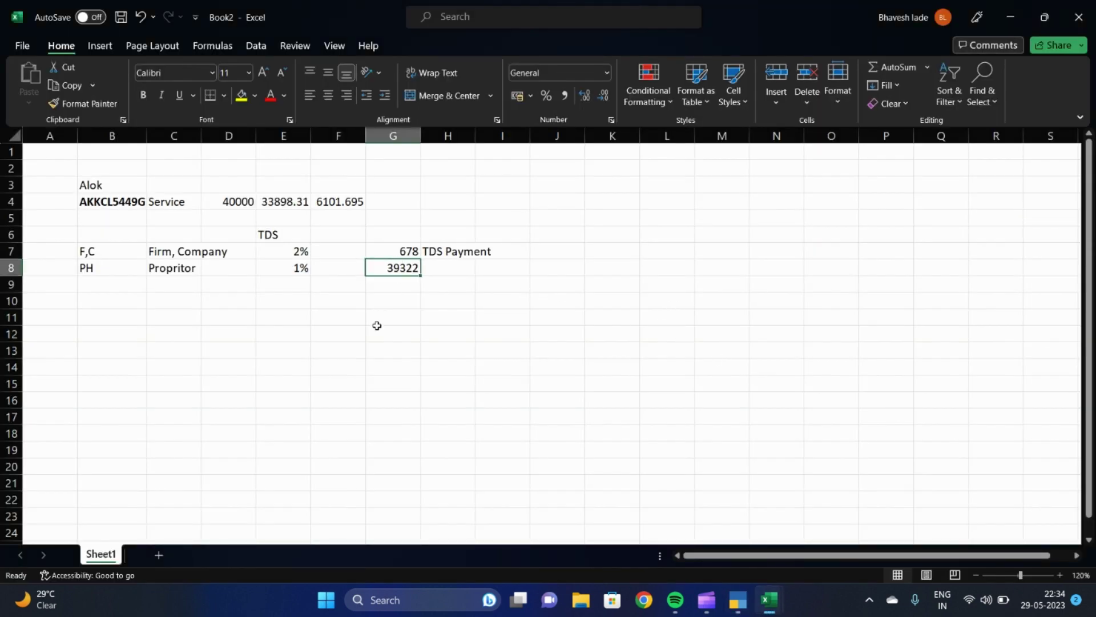
pyautogui.hotkey('alt', 'Tab')
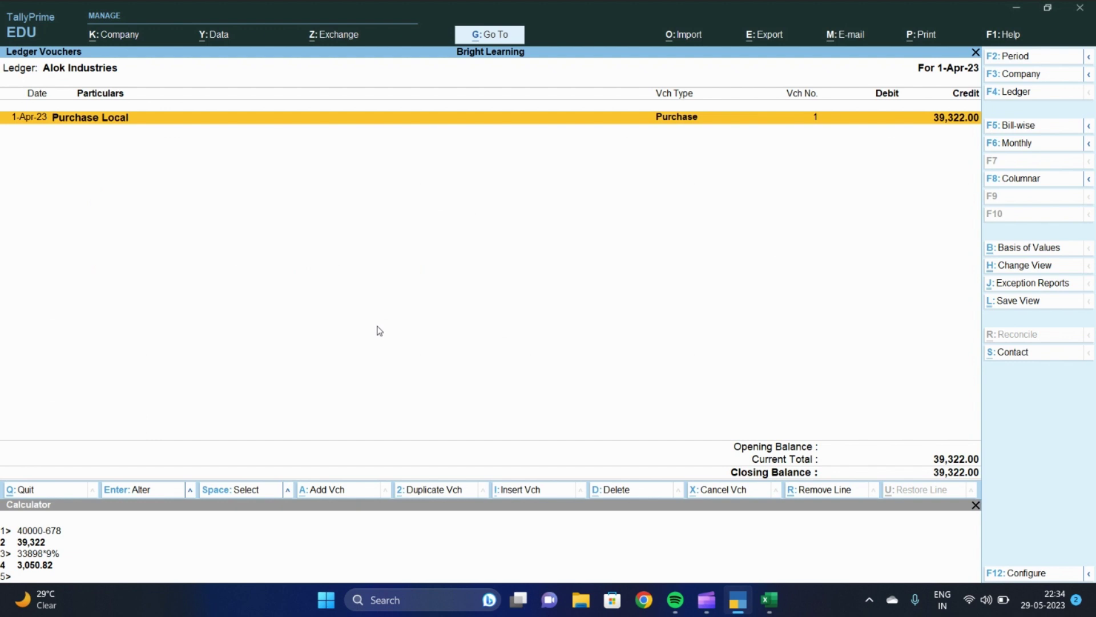
# Start a Payment voucher and create ledger 'BANK OF BARODA 2566' under Bank Accounts, skipping the bank details
pyautogui.hotkey('alt', 'a')
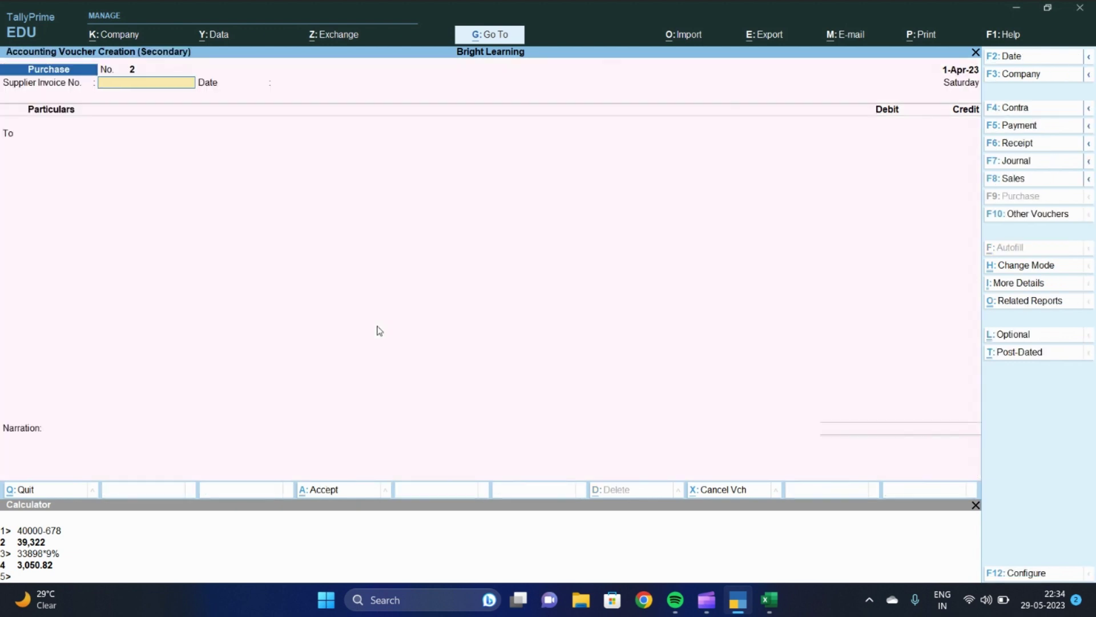
pyautogui.press('F5')
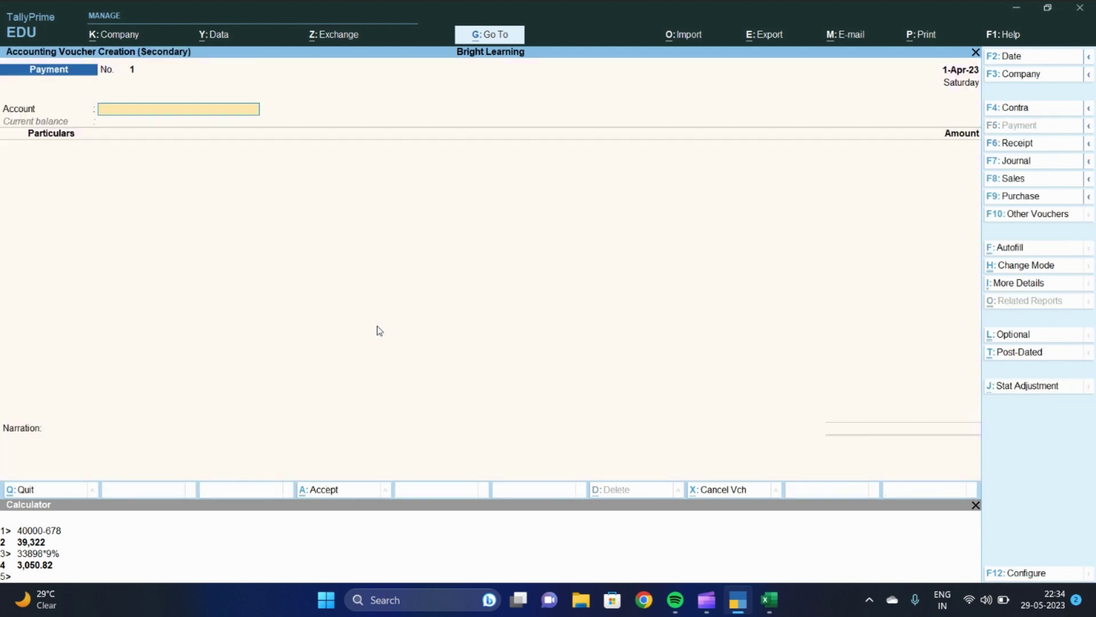
pyautogui.hotkey('alt', 'c')
pyautogui.write('BANK OF BARODA')
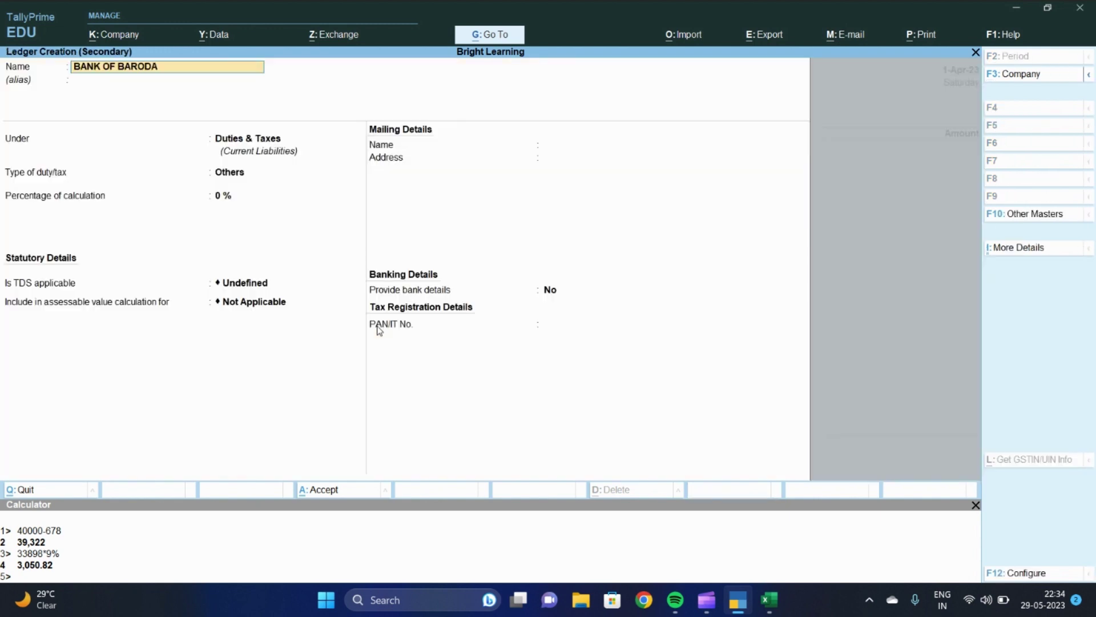
pyautogui.write(' 2566')
pyautogui.press('Return')
pyautogui.press('Return')
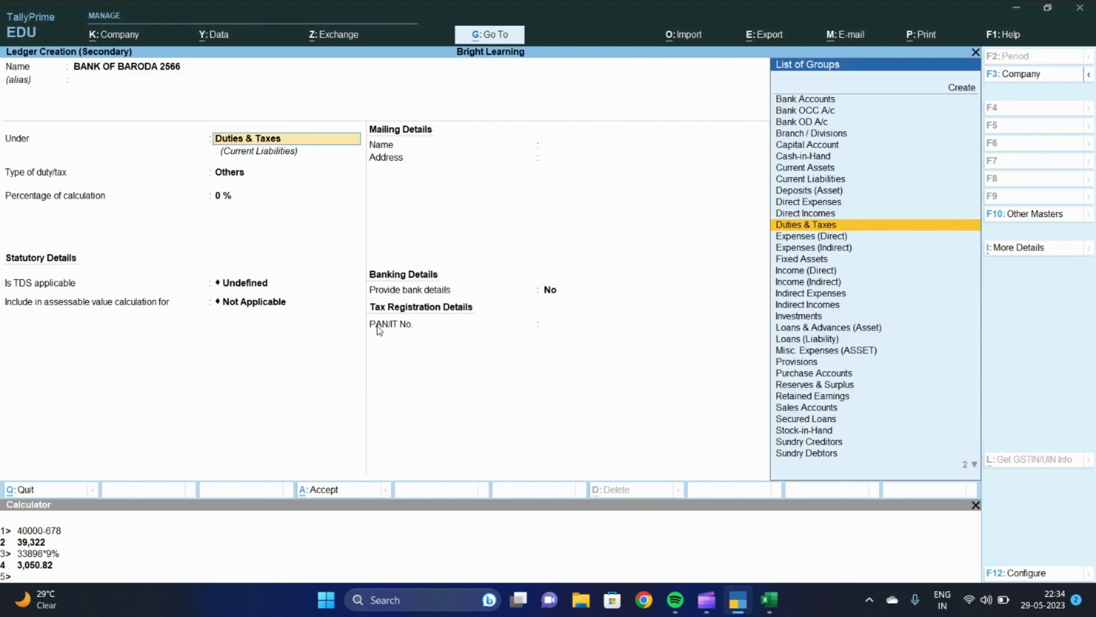
pyautogui.write('BANK')
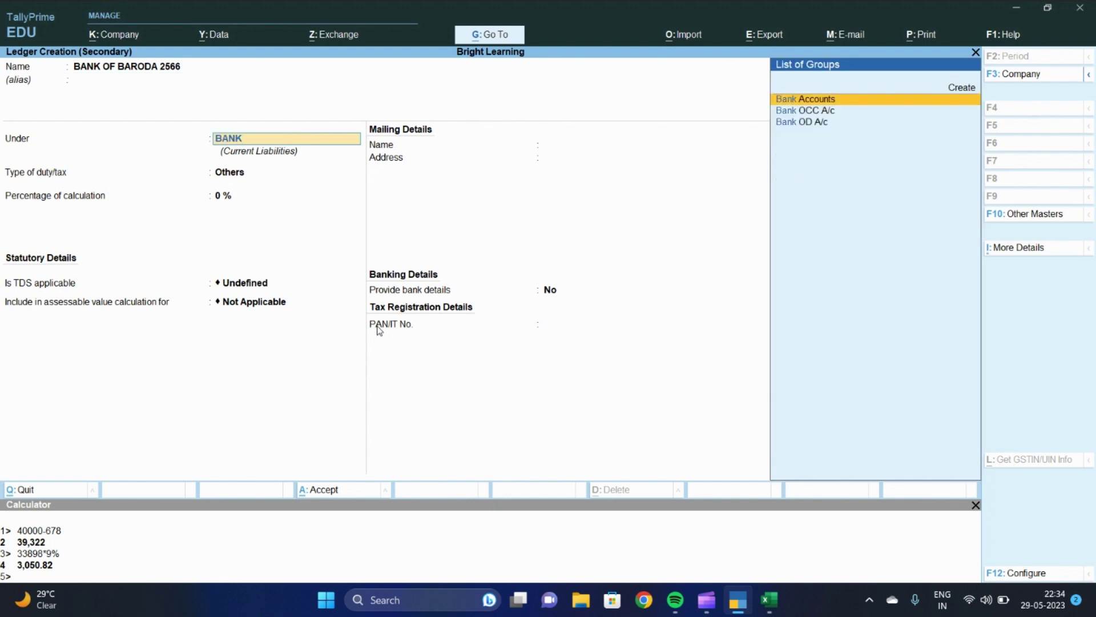
pyautogui.press('Return')
pyautogui.press('Return')
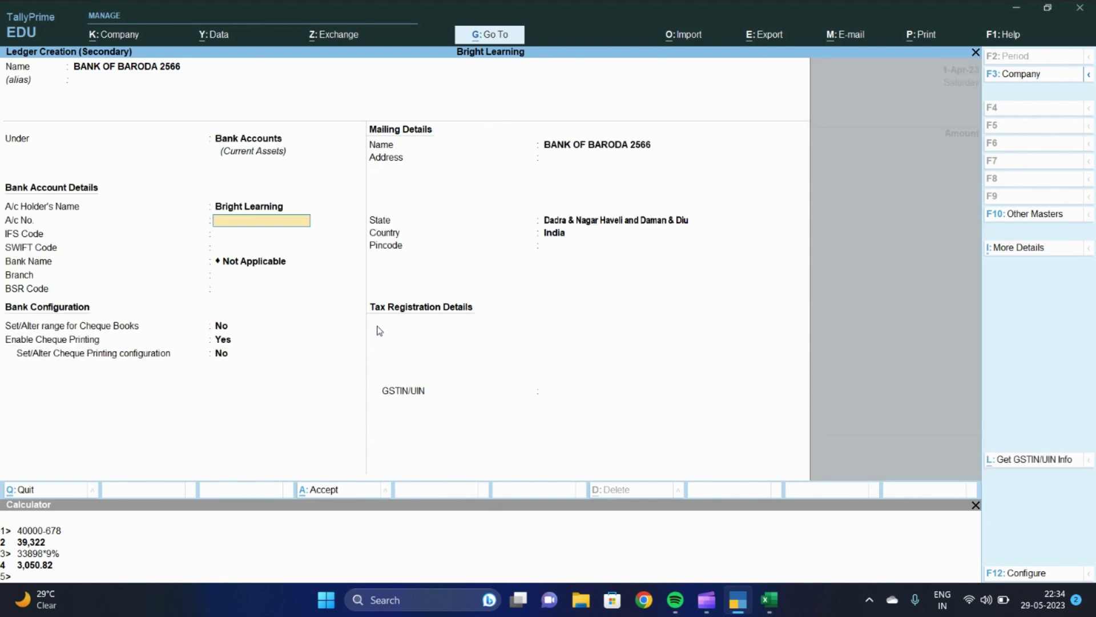
pyautogui.press('Return')
pyautogui.press('Return')
pyautogui.press('Return')
pyautogui.press('Return')
pyautogui.press('Return')
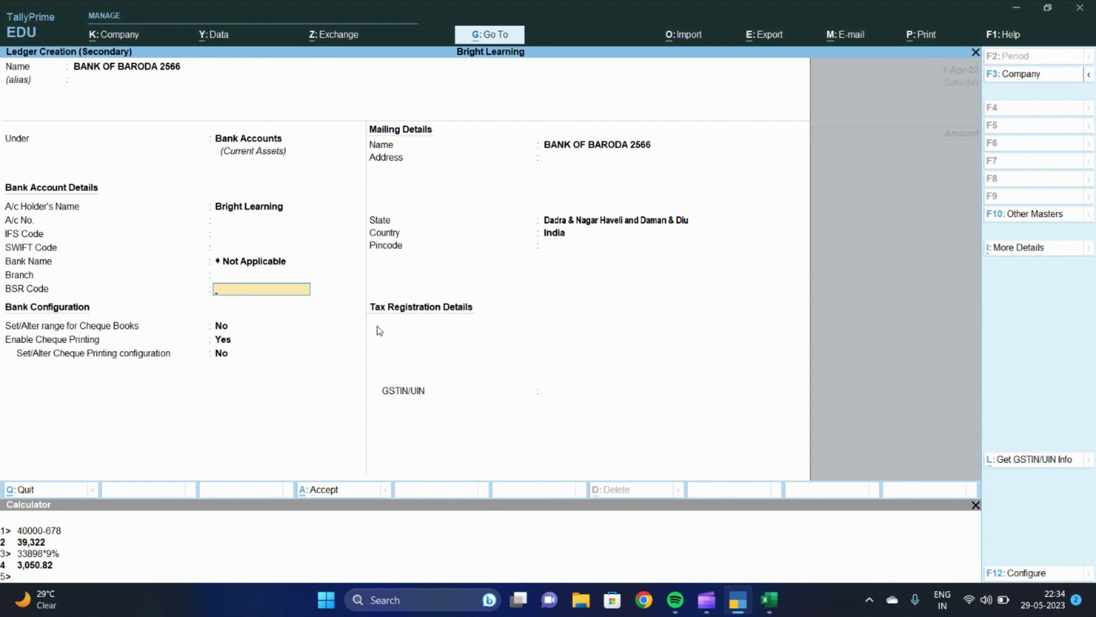
pyautogui.press('Return')
pyautogui.press('Return')
pyautogui.press('Return')
pyautogui.press('Return')
pyautogui.press('Return')
pyautogui.press('Return')
pyautogui.press('Return')
pyautogui.press('Return')
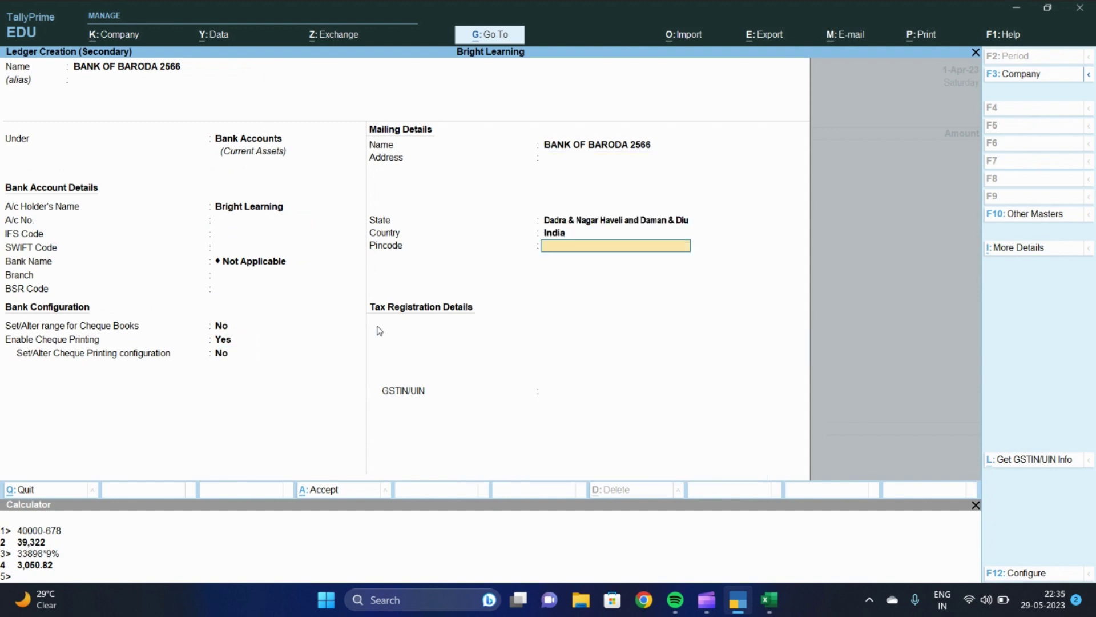
pyautogui.press('Return')
pyautogui.press('Return')
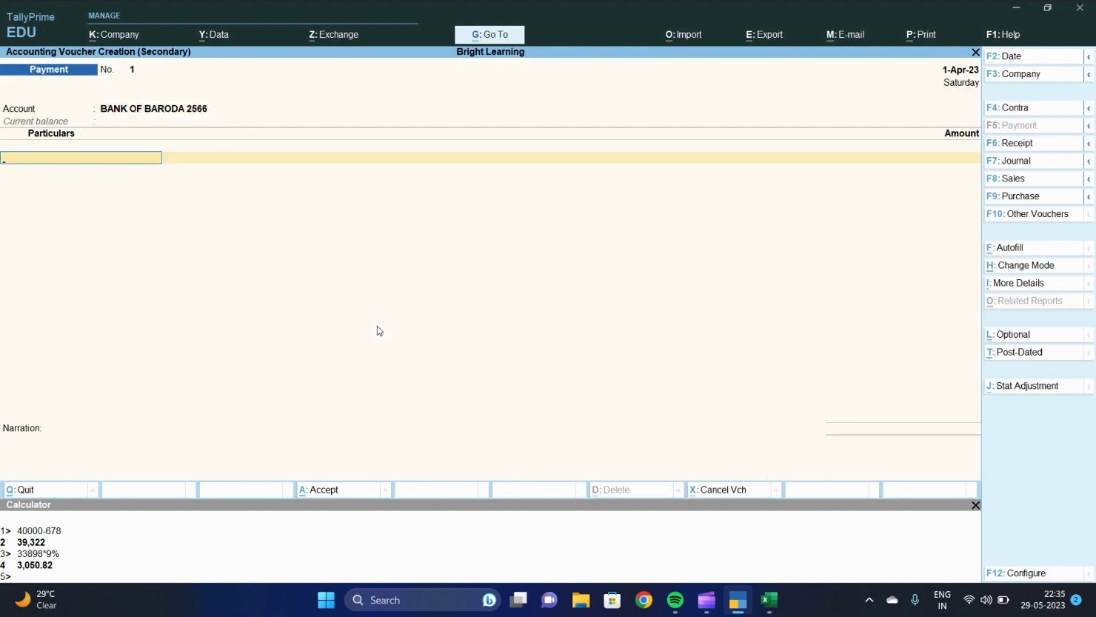
# Debit Alok Industries with a payment amount of 39,322
pyautogui.write('alok')
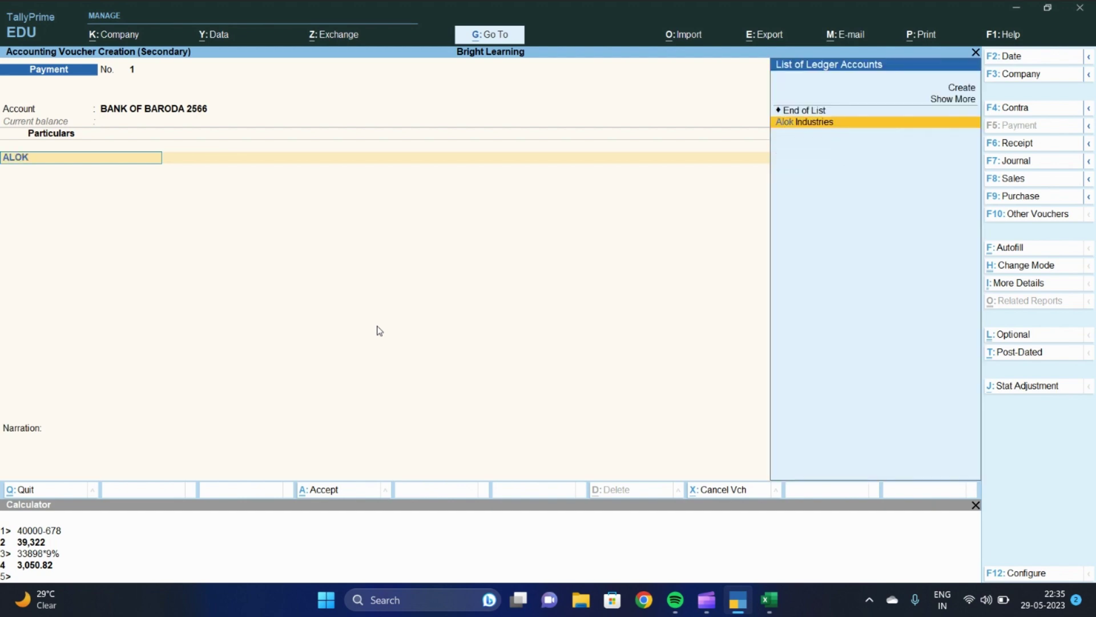
pyautogui.press('Return')
pyautogui.write('39322')
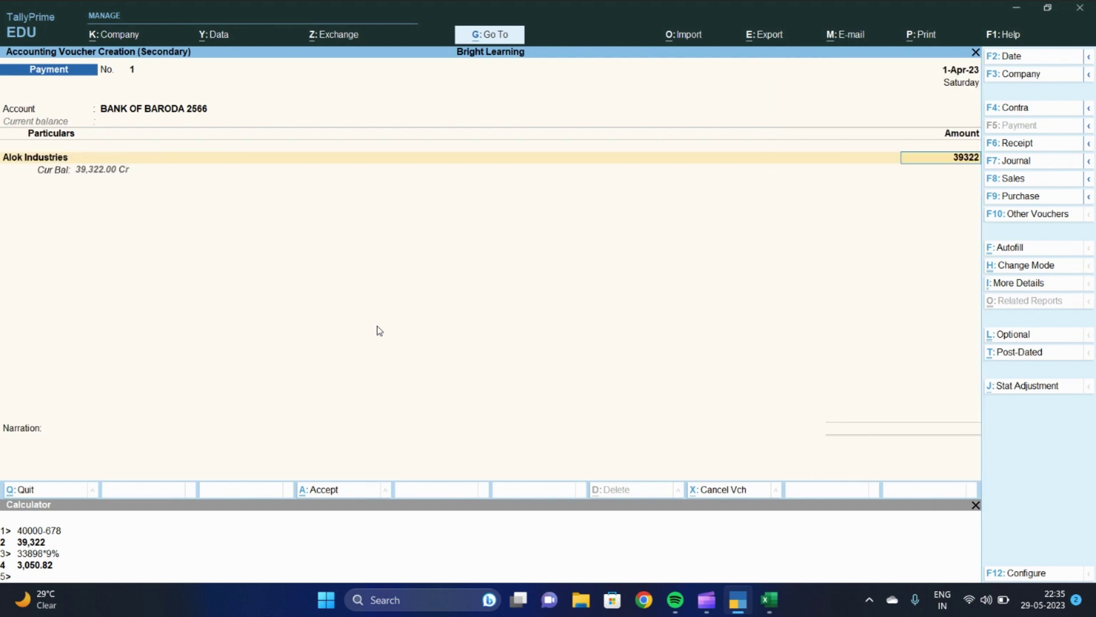
pyautogui.press('Return')
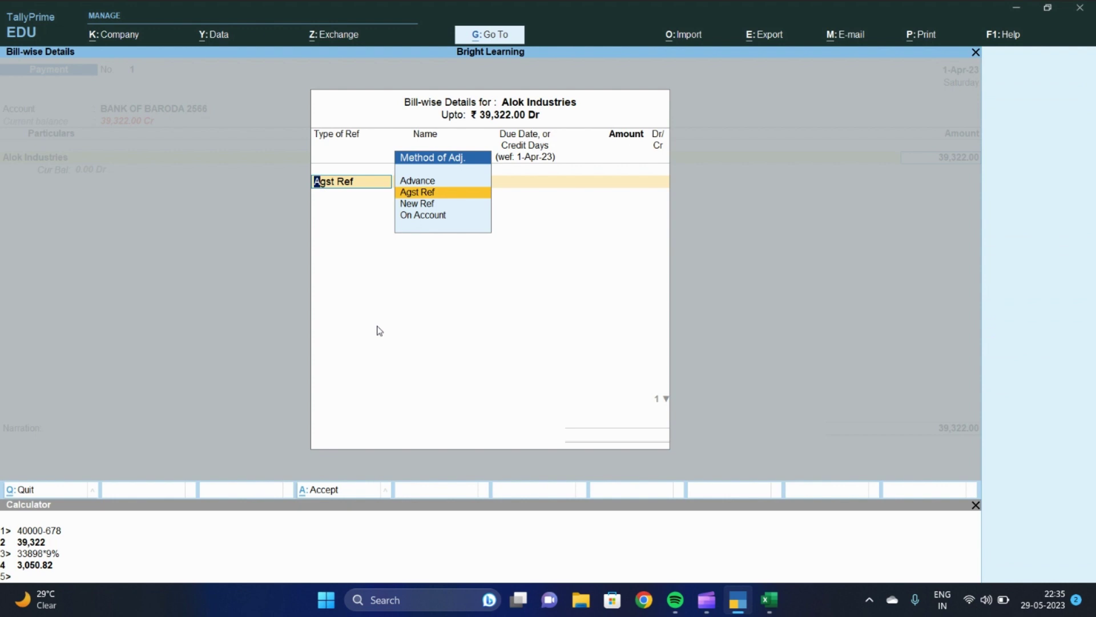
# Set the bill-wise adjustment to Agst Ref and settle it against pending bill 5
pyautogui.press('Return')
pyautogui.press('BackSpace')
pyautogui.press('Down')
pyautogui.press('Up')
pyautogui.press('Up')
pyautogui.press('Down')
pyautogui.press('Return')
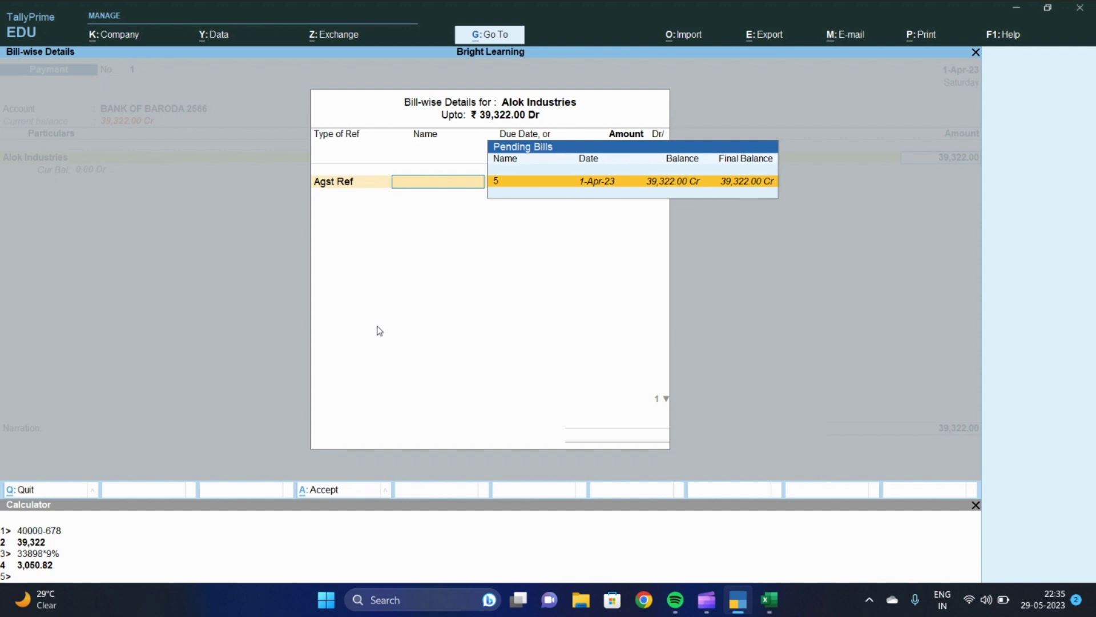
pyautogui.press('Return')
pyautogui.press('Return')
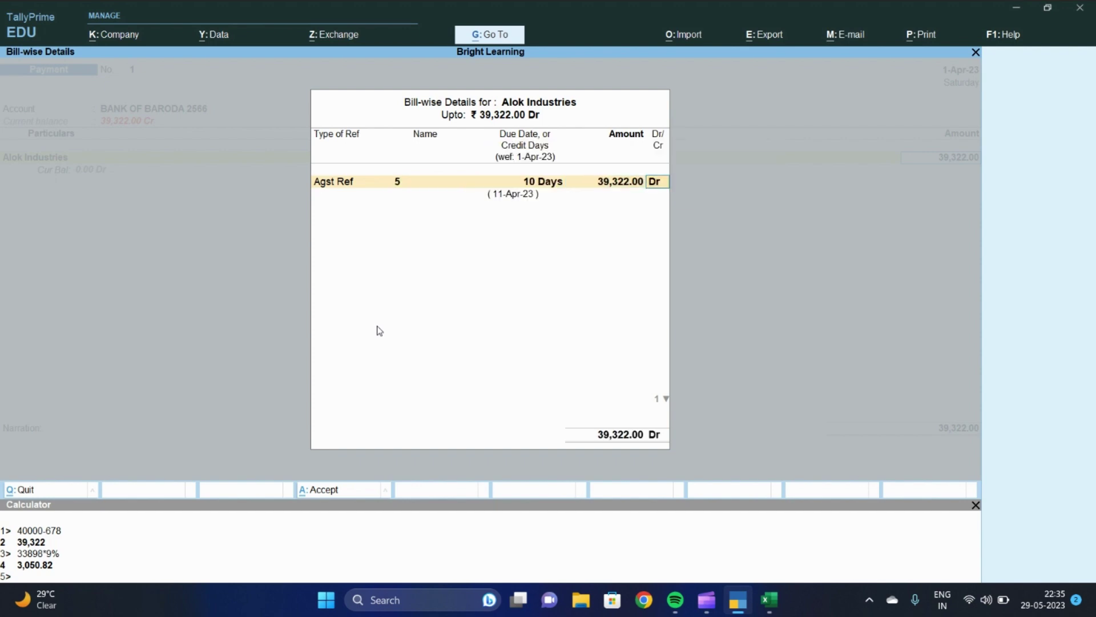
pyautogui.press('Return')
pyautogui.press('Return')
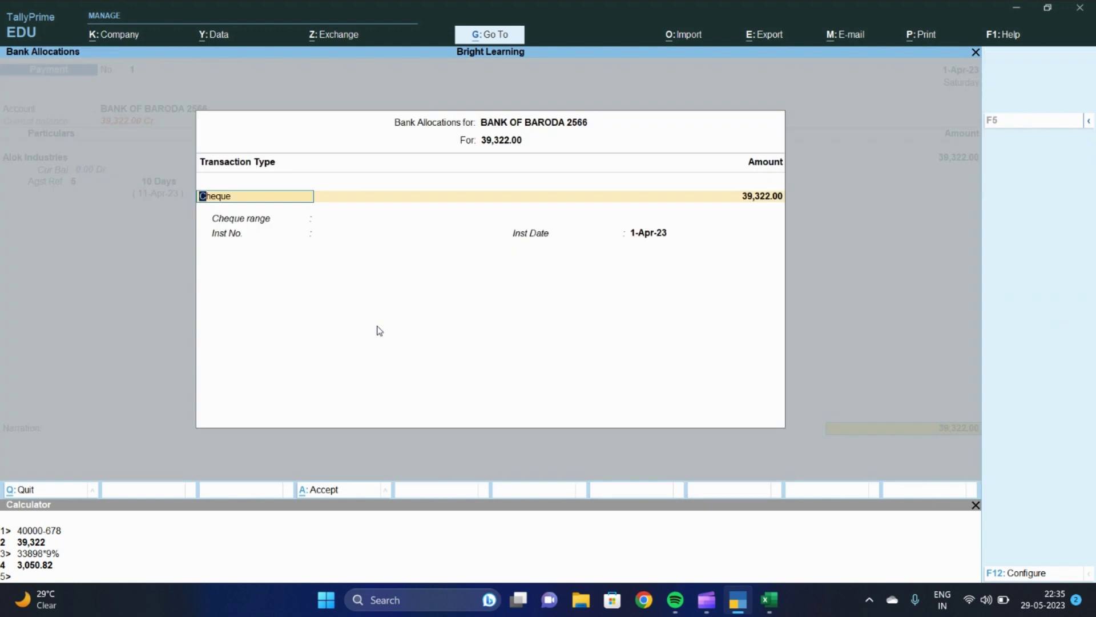
# Set the bank allocation transaction type to e-Fund Transfer and save the payment voucher
pyautogui.write('E')
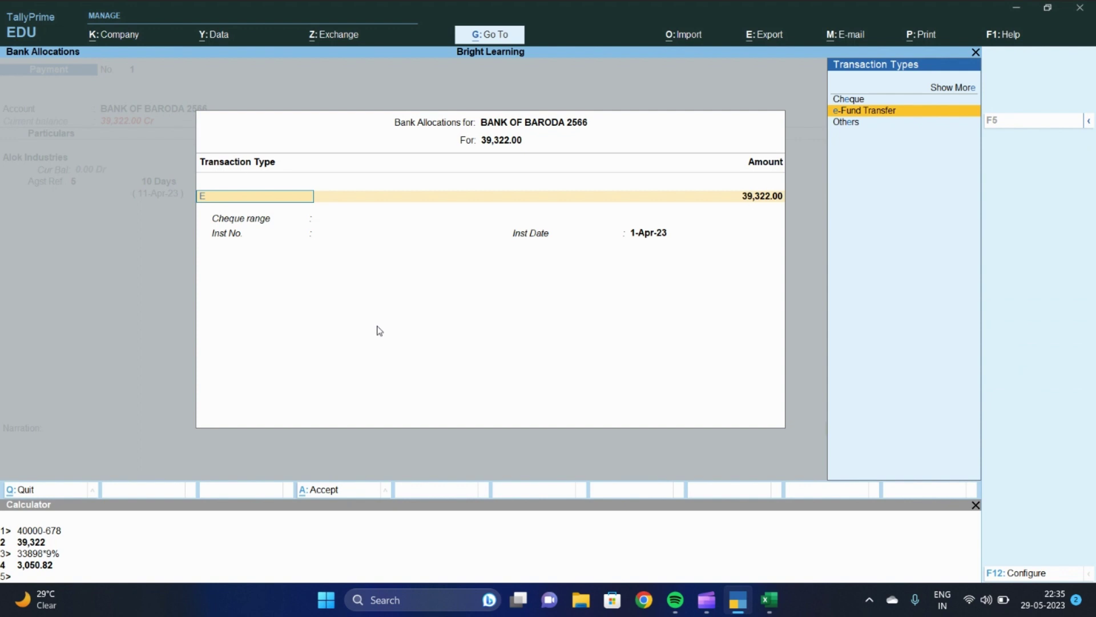
pyautogui.press('Return')
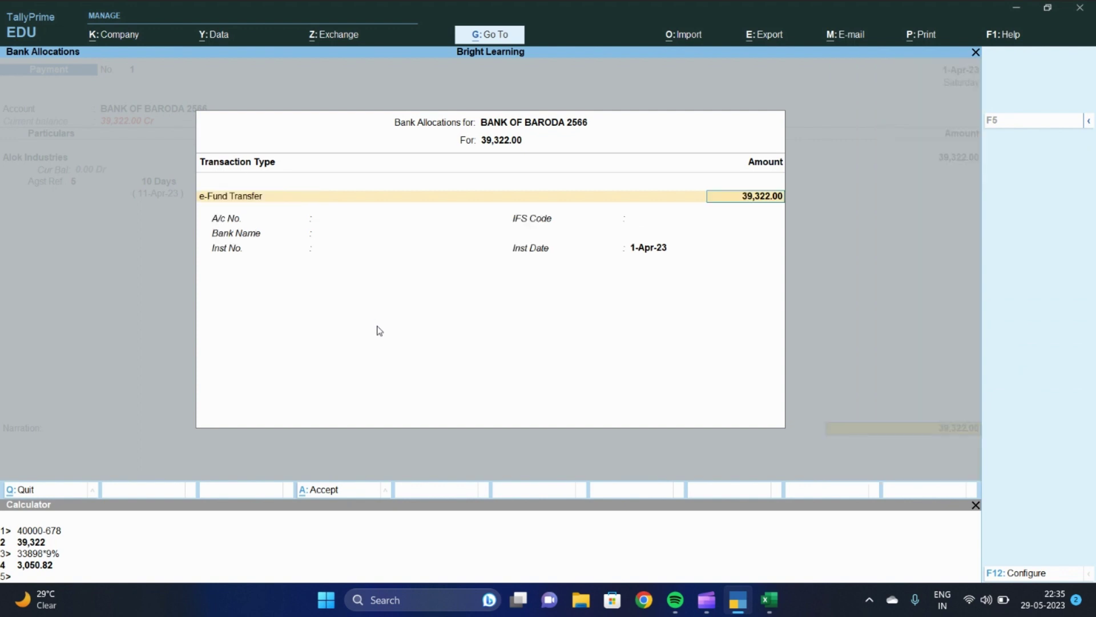
pyautogui.press('Return')
pyautogui.hotkey('ctrl', 'a')
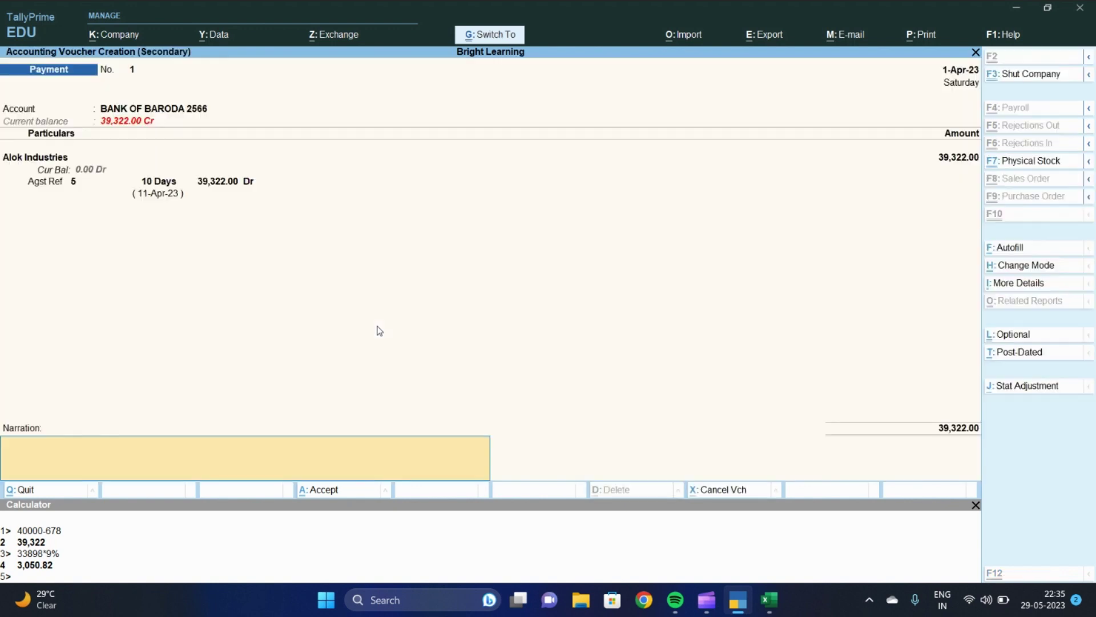
pyautogui.press('Return')
pyautogui.press('Return')
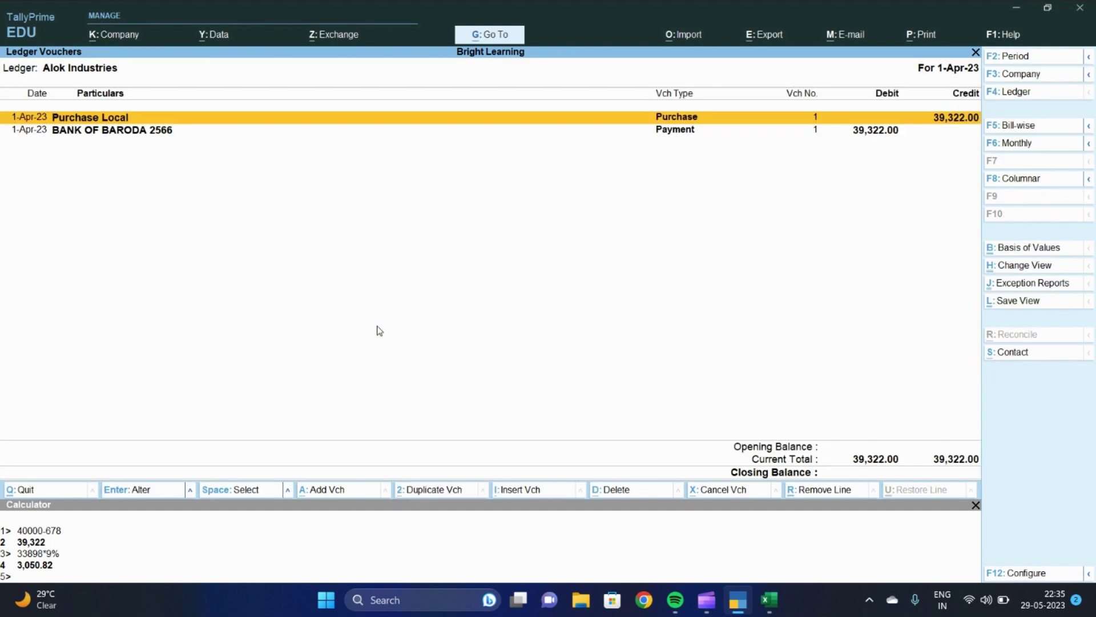
# Compare the Purchase Local and BANK OF BARODA 2566 entries, then close the Alok Industries ledger
pyautogui.press('Down')
pyautogui.press('Up')
pyautogui.press('Down')
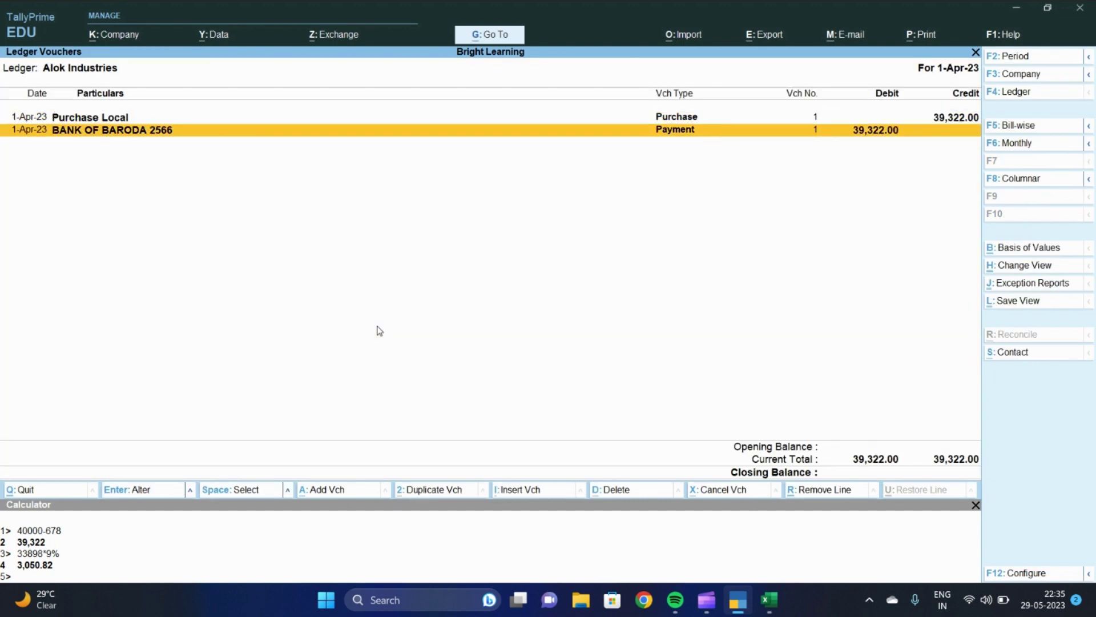
pyautogui.press('Up')
pyautogui.press('Down')
pyautogui.press('Up')
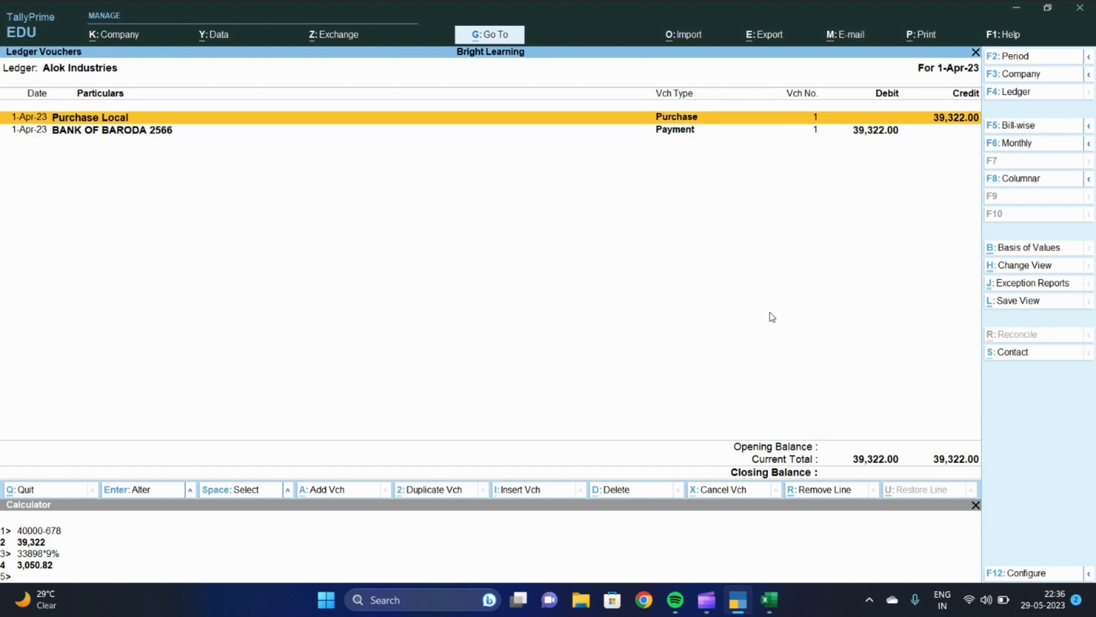
pyautogui.press('Down')
pyautogui.press('Up')
pyautogui.press('Down')
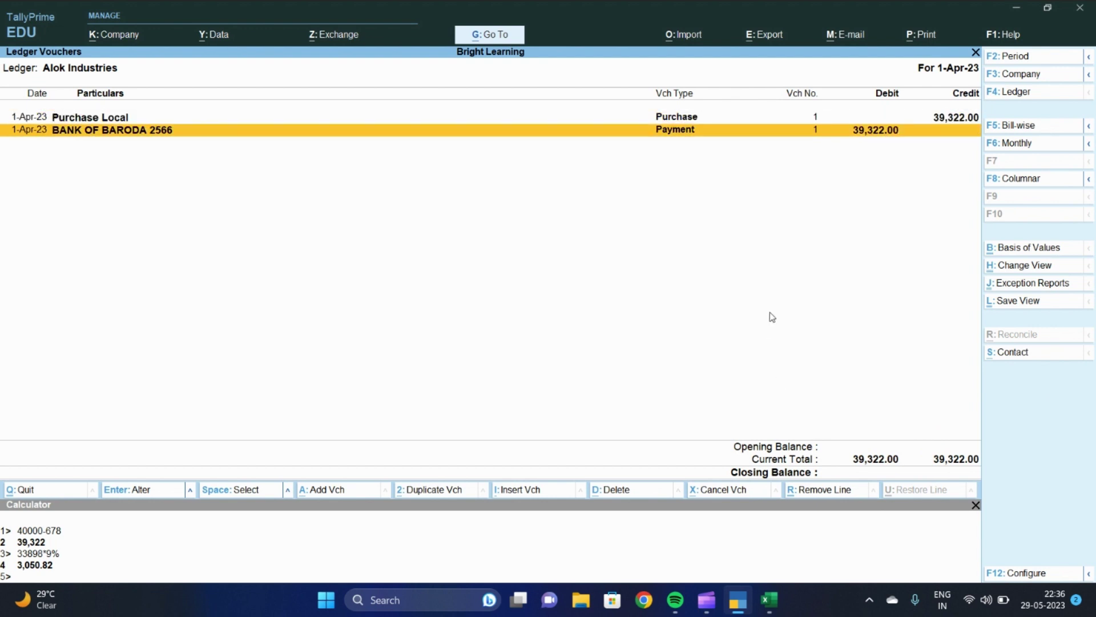
pyautogui.press('Up')
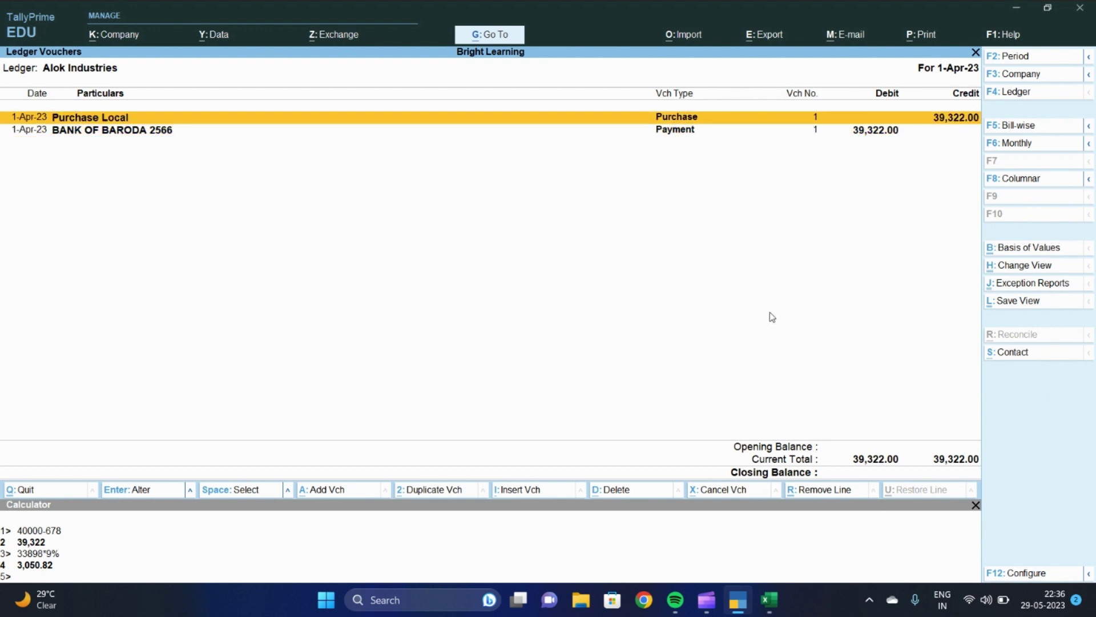
pyautogui.press('Down')
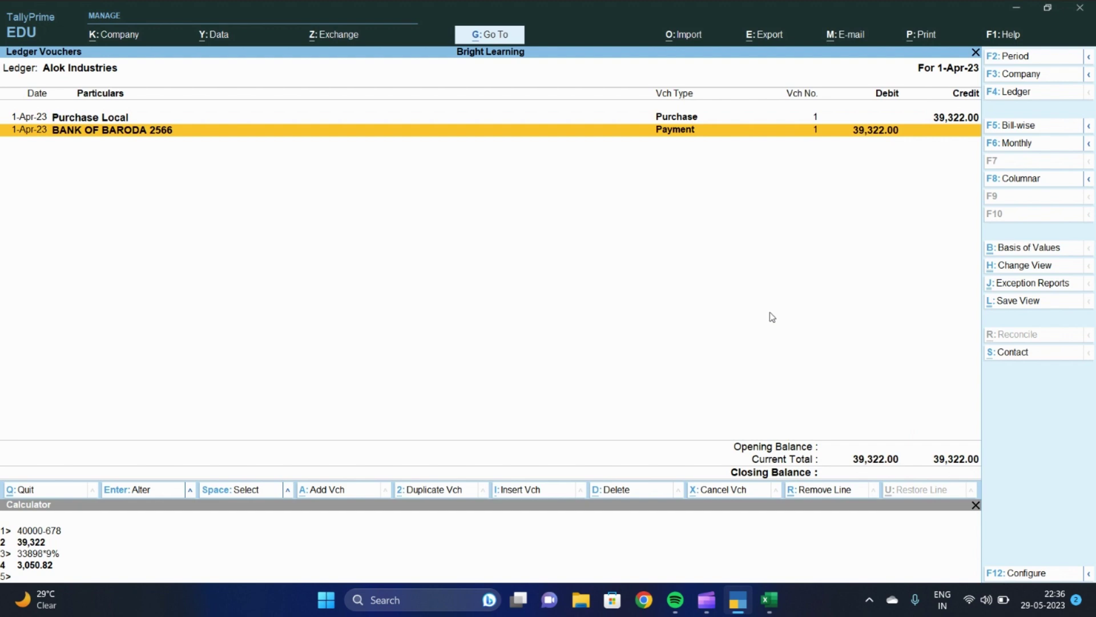
pyautogui.press('Escape')
pyautogui.press('Escape')
pyautogui.press('Escape')
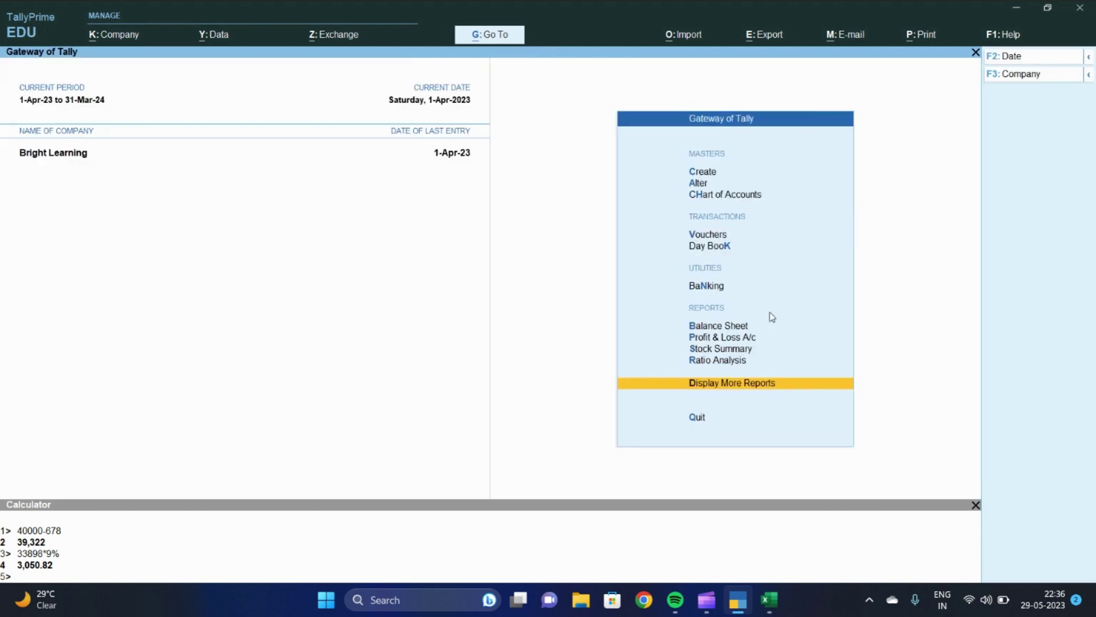
# Return to the Gateway of Tally, close the calculator panel, and bring up the window switcher
pyautogui.press('Home')
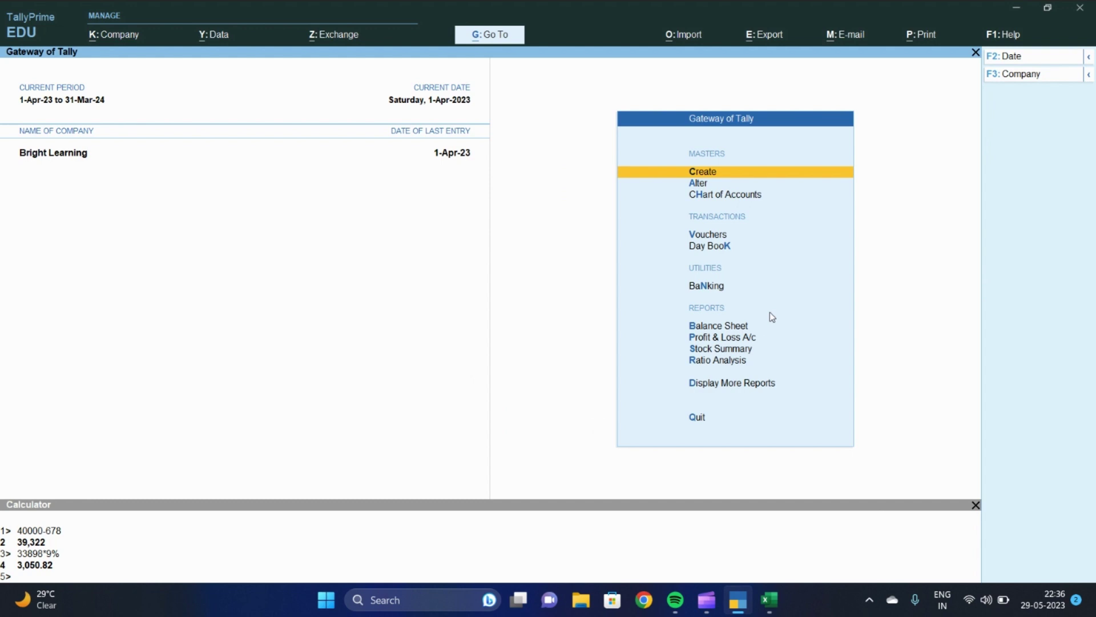
pyautogui.click(976, 506)
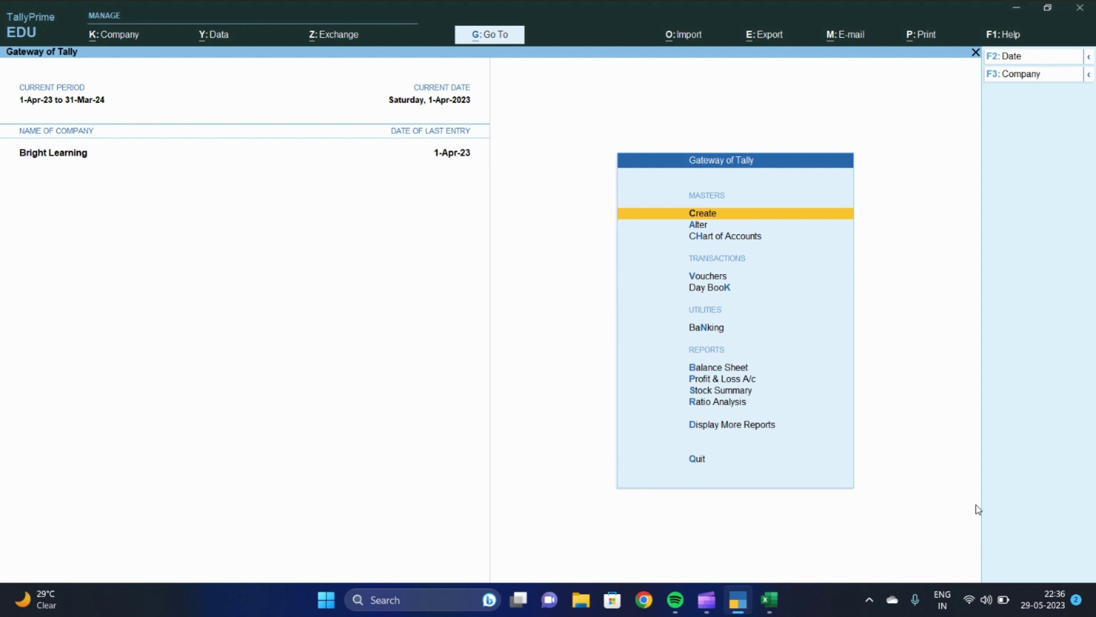
pyautogui.hotkey('alt', 'Tab')
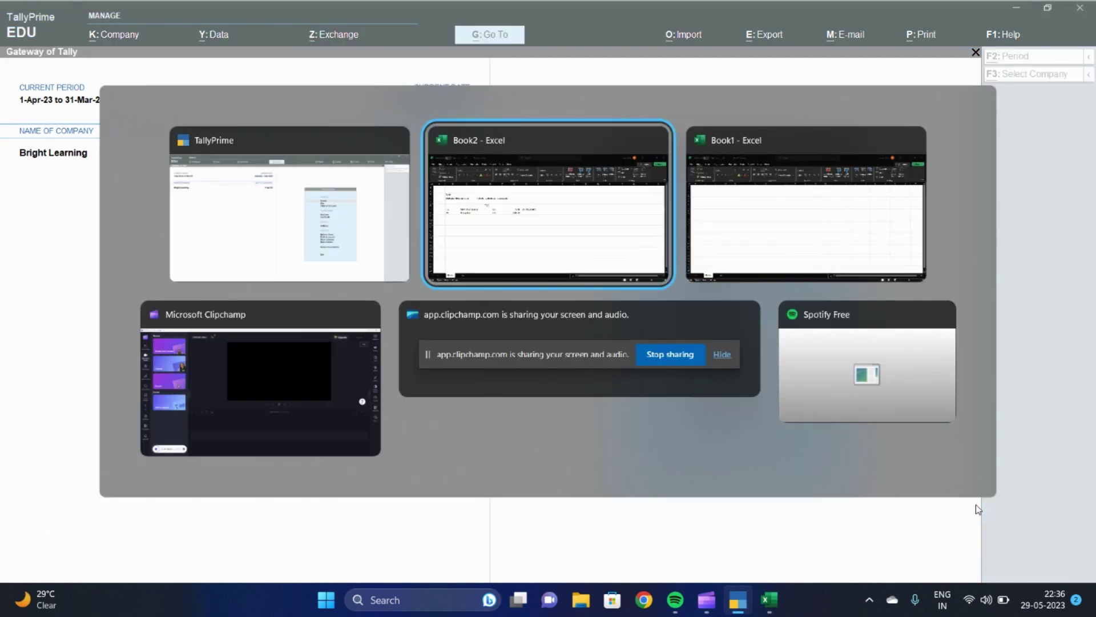